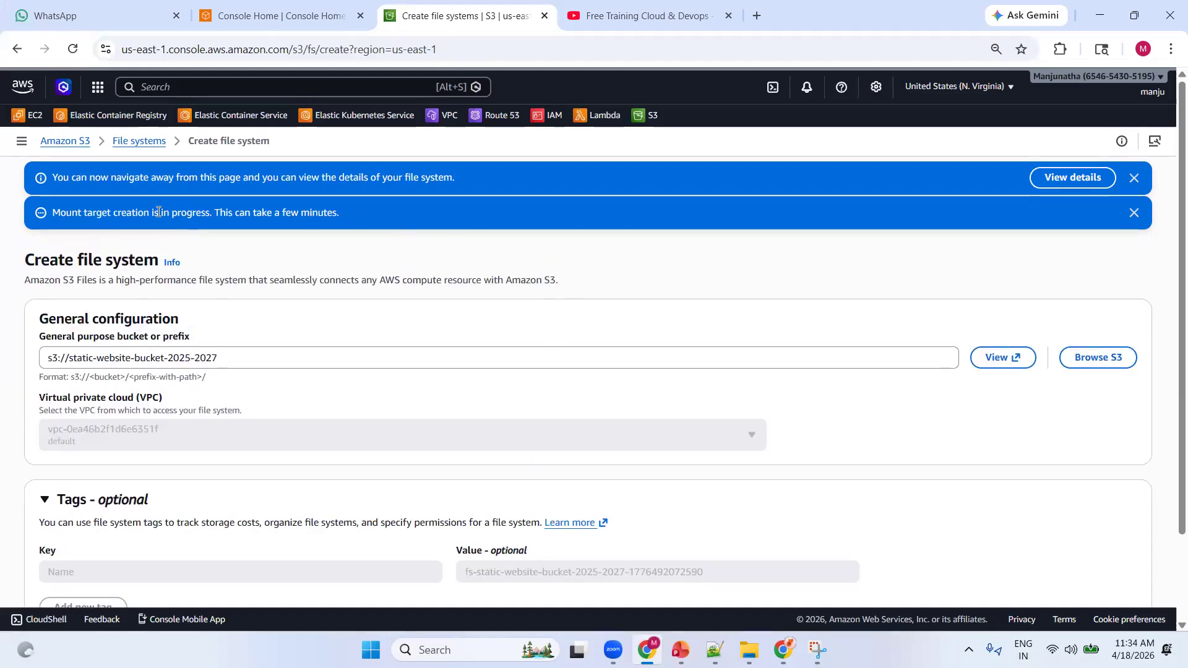
# Open the details of the newly created file system and examine its overview properties
pyautogui.moveTo(75, 178); pyautogui.dragTo(463, 194)
pyautogui.click(533, 214)
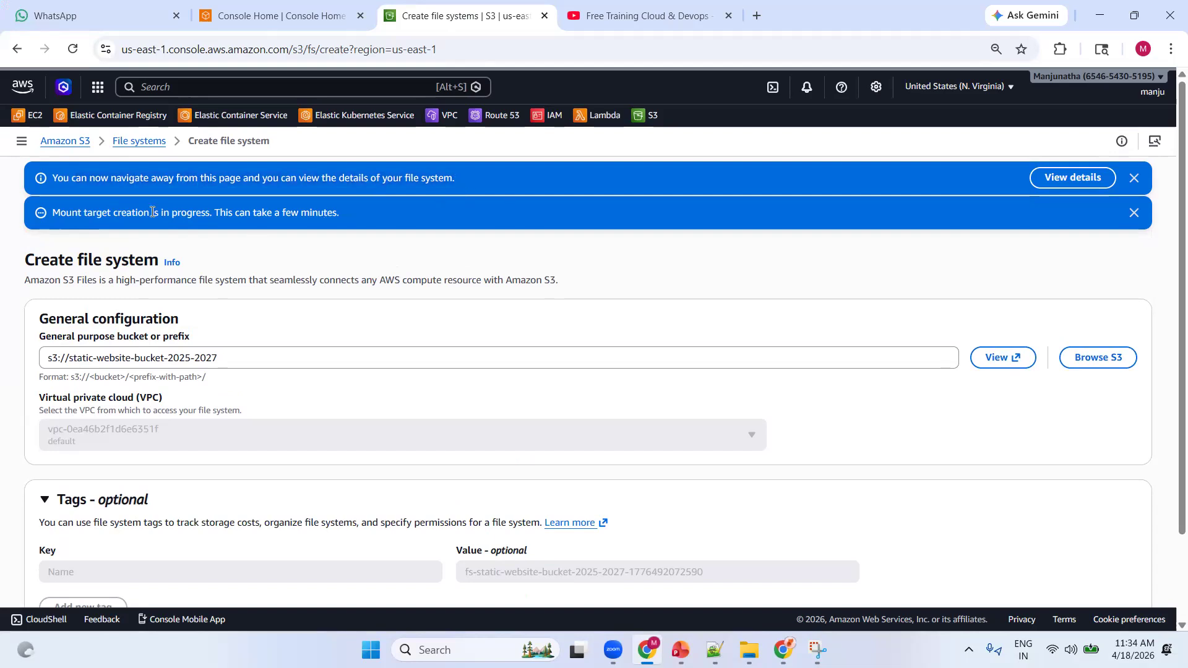
pyautogui.moveTo(85, 214); pyautogui.dragTo(409, 226)
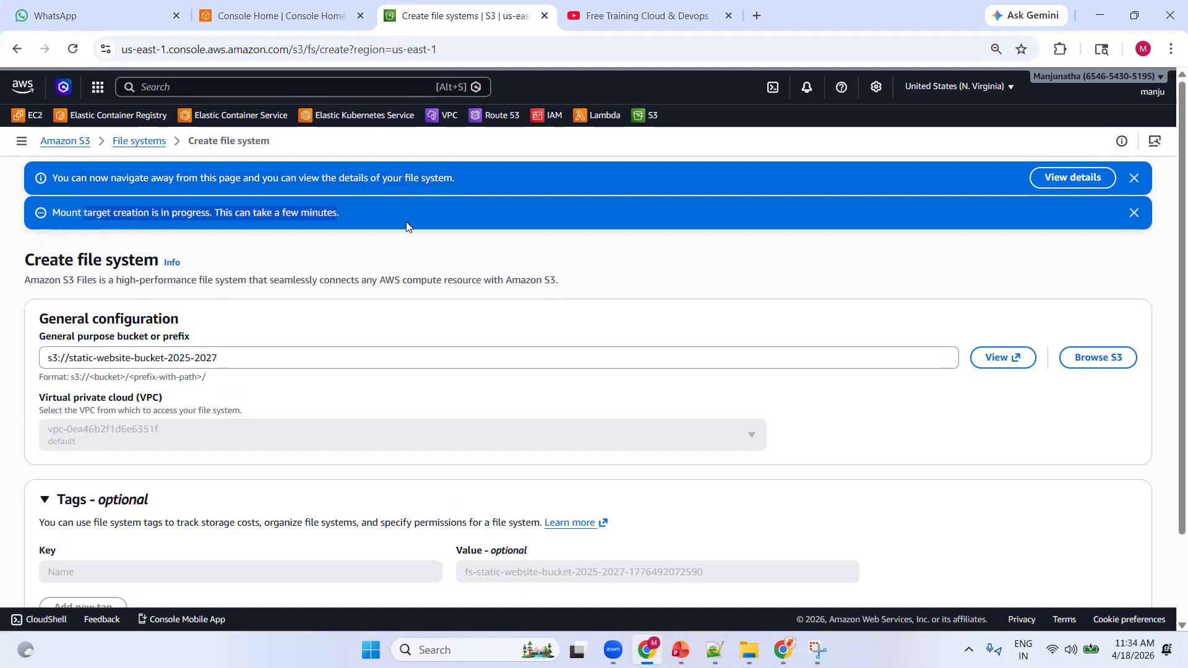
pyautogui.click(1057, 179)
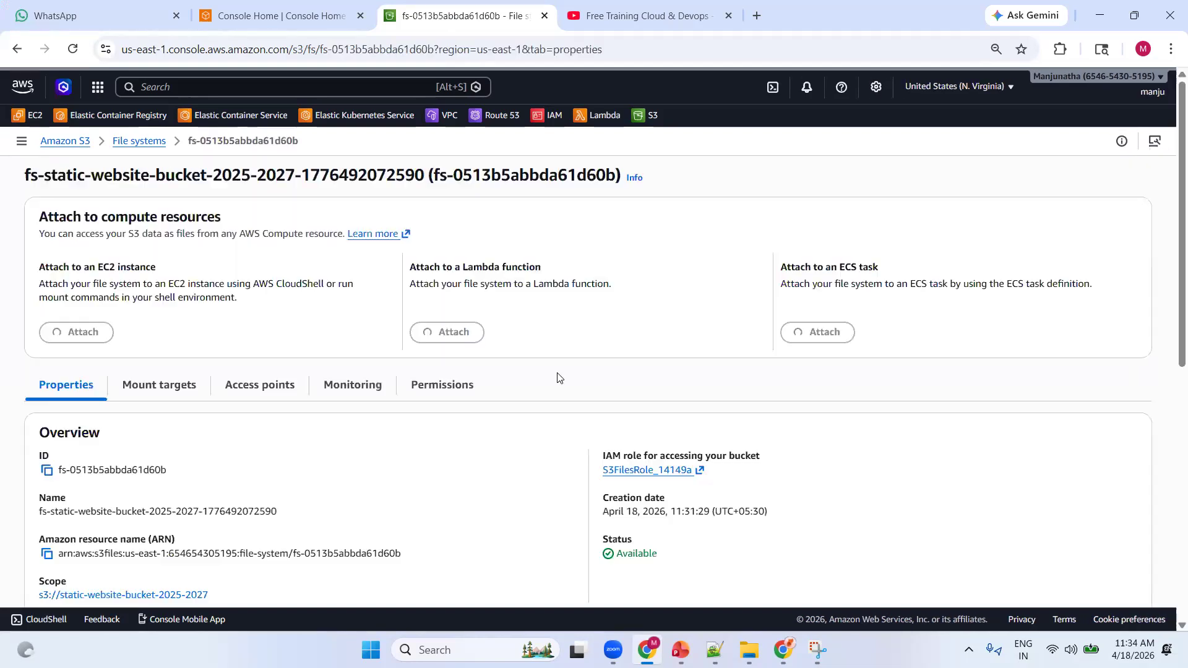
pyautogui.moveTo(25, 176); pyautogui.dragTo(586, 176)
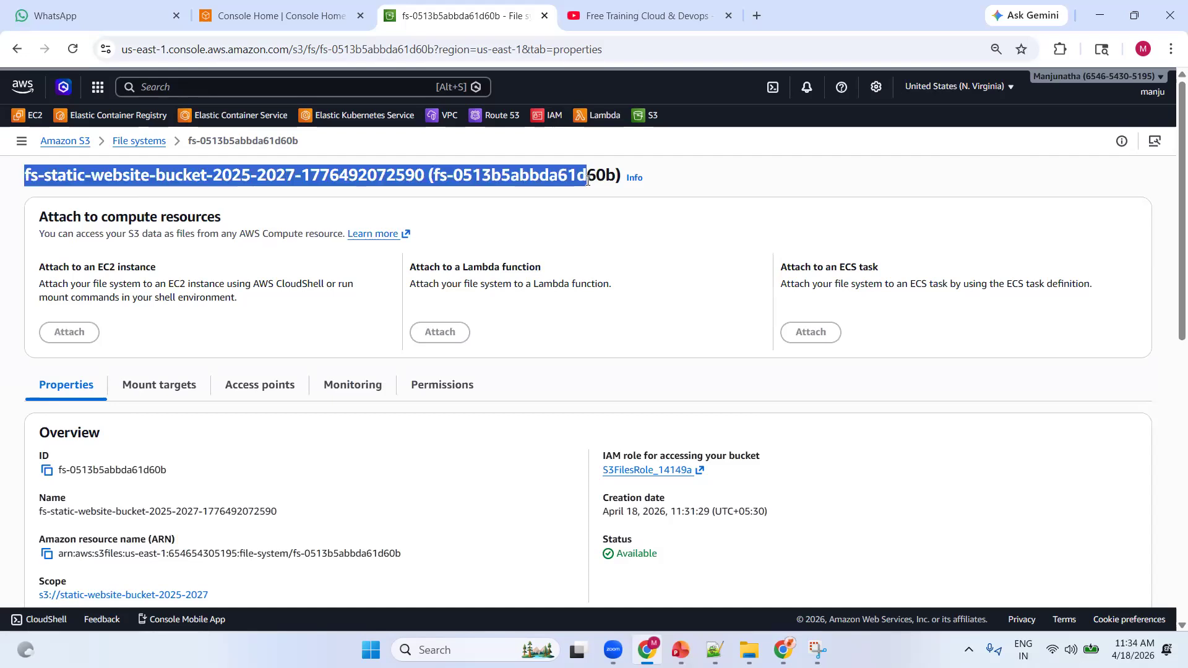
pyautogui.click(264, 302)
pyautogui.scroll(-4, 189, 334)
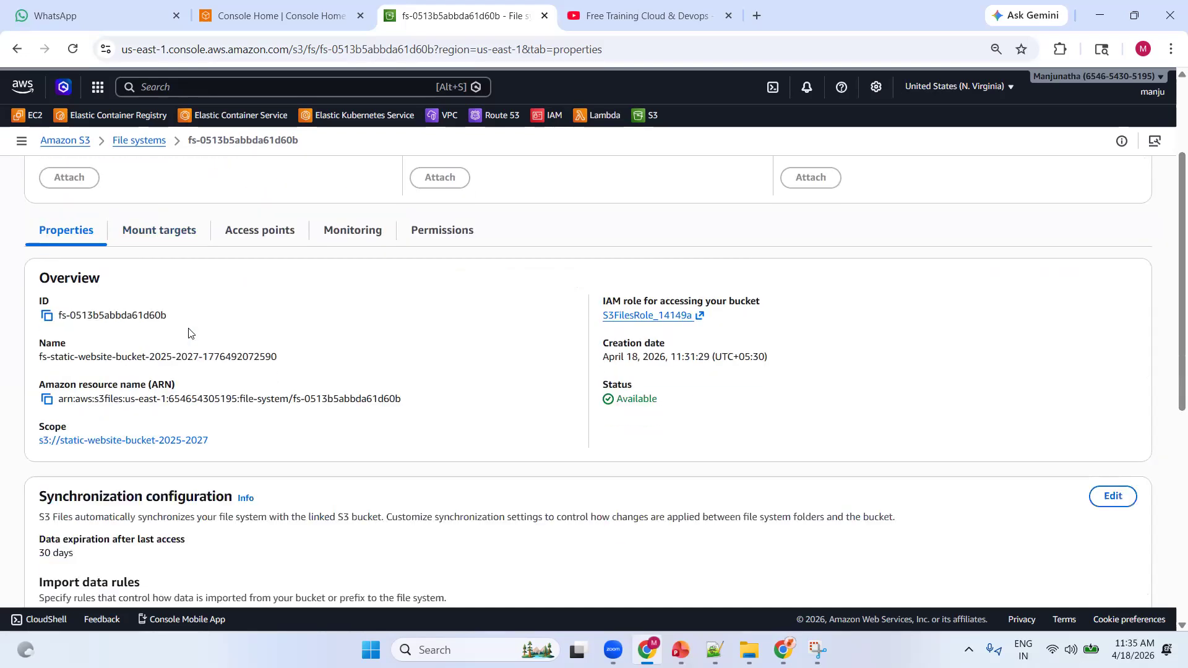
pyautogui.scroll(-2, 182, 317)
pyautogui.scroll(4, 181, 317)
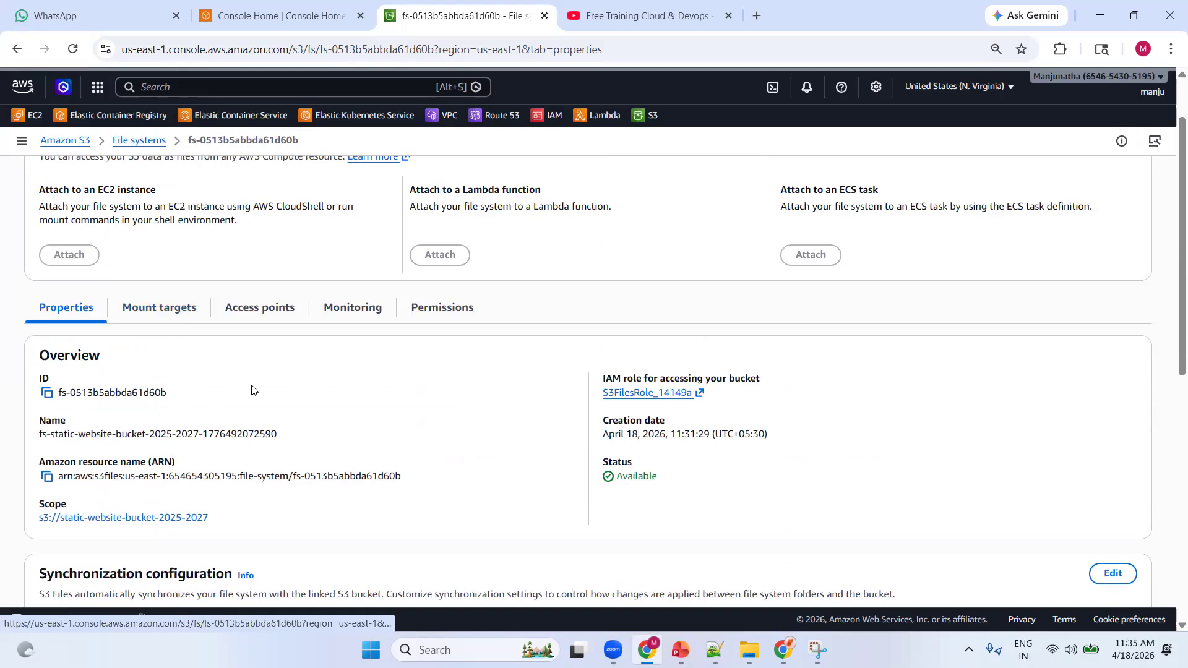
# Check the creation state of the file system's mount targets across the availability zones
pyautogui.click(166, 309)
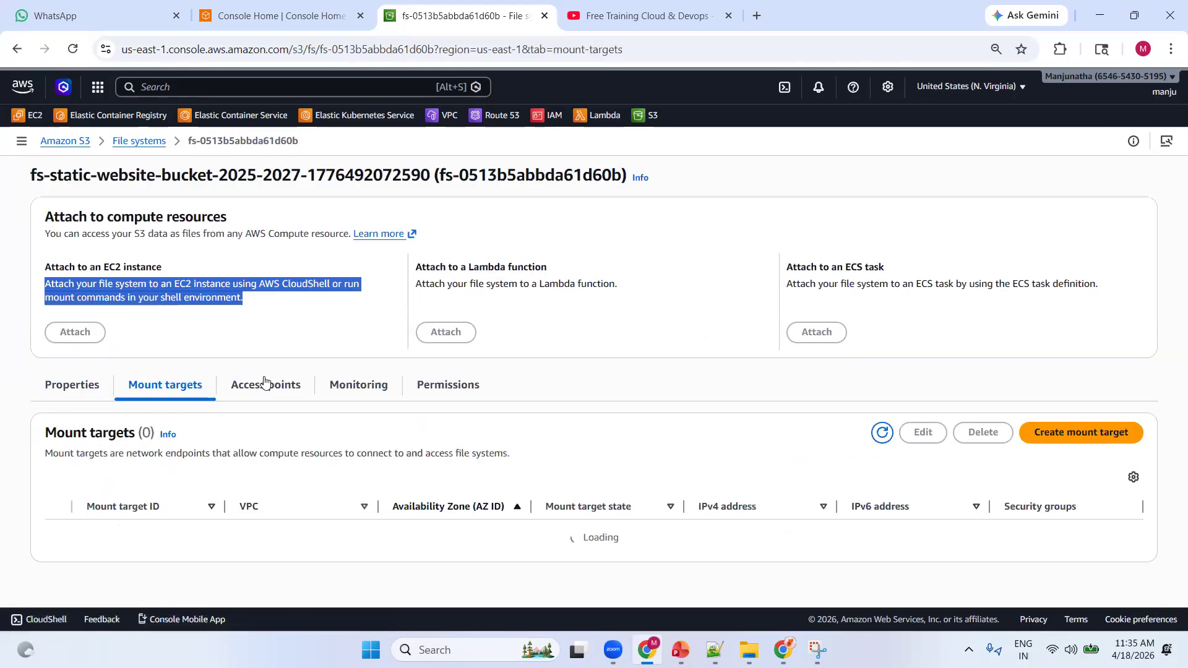
pyautogui.scroll(-3, 566, 470)
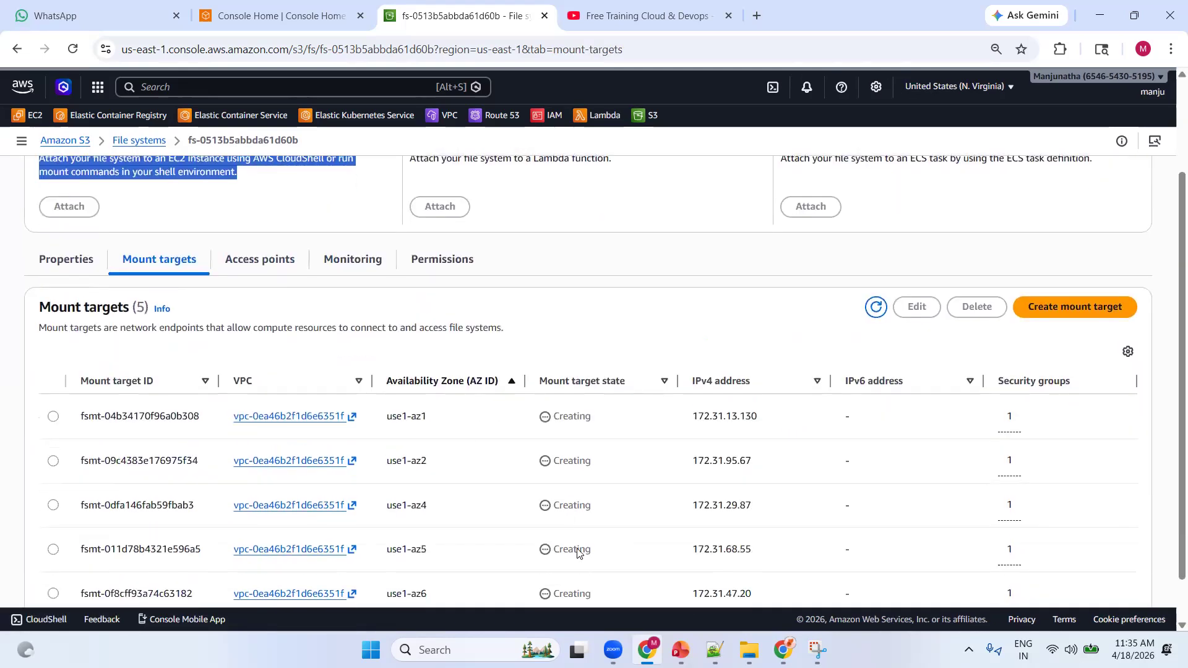
pyautogui.scroll(3, 377, 439)
pyautogui.scroll(-3, 588, 446)
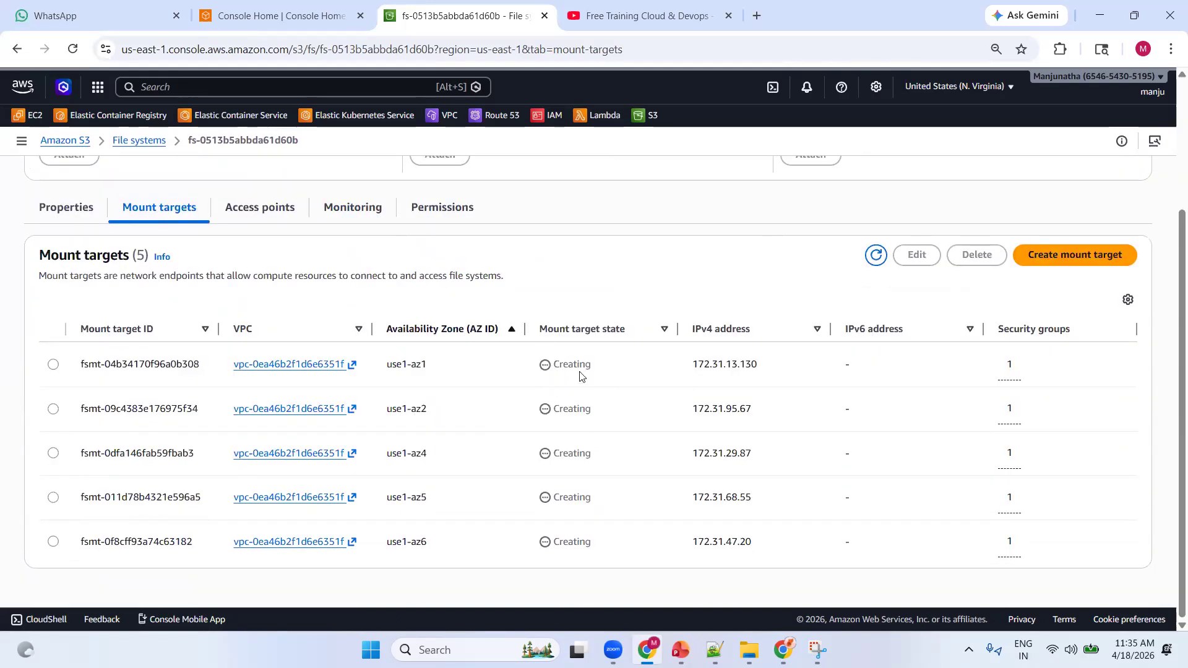
pyautogui.scroll(3, 167, 305)
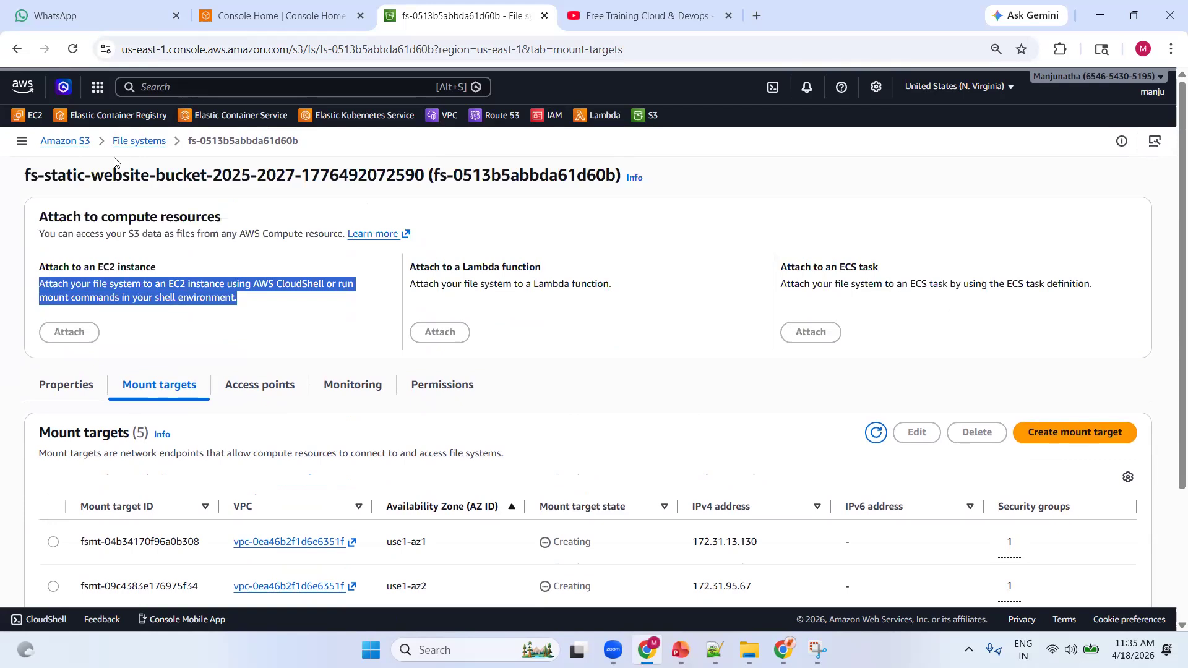
# Reopen the file system from the file systems list and review its synchronization, encryption and tag settings
pyautogui.click(128, 146)
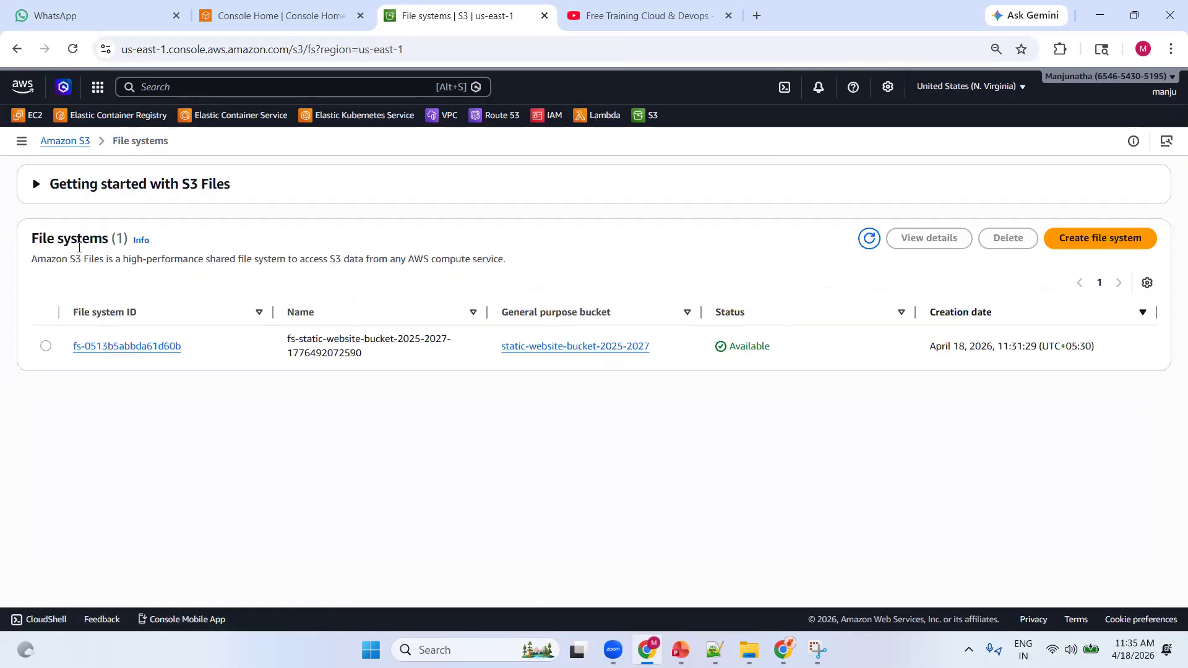
pyautogui.click(99, 347)
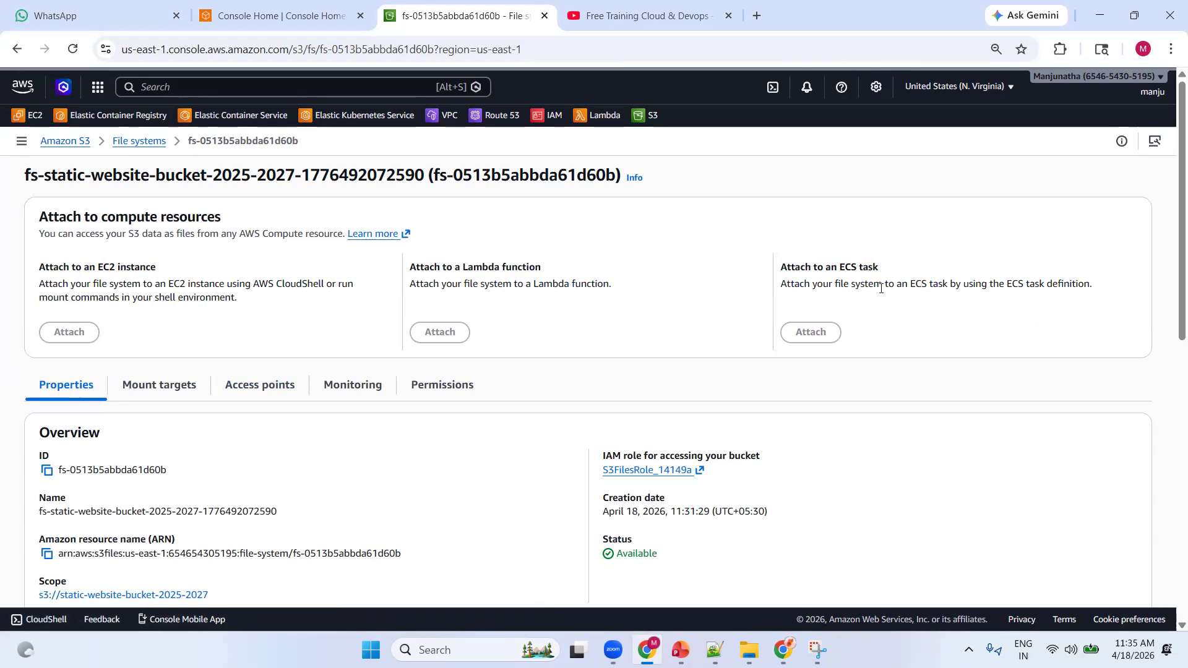
pyautogui.scroll(-10, 588, 287)
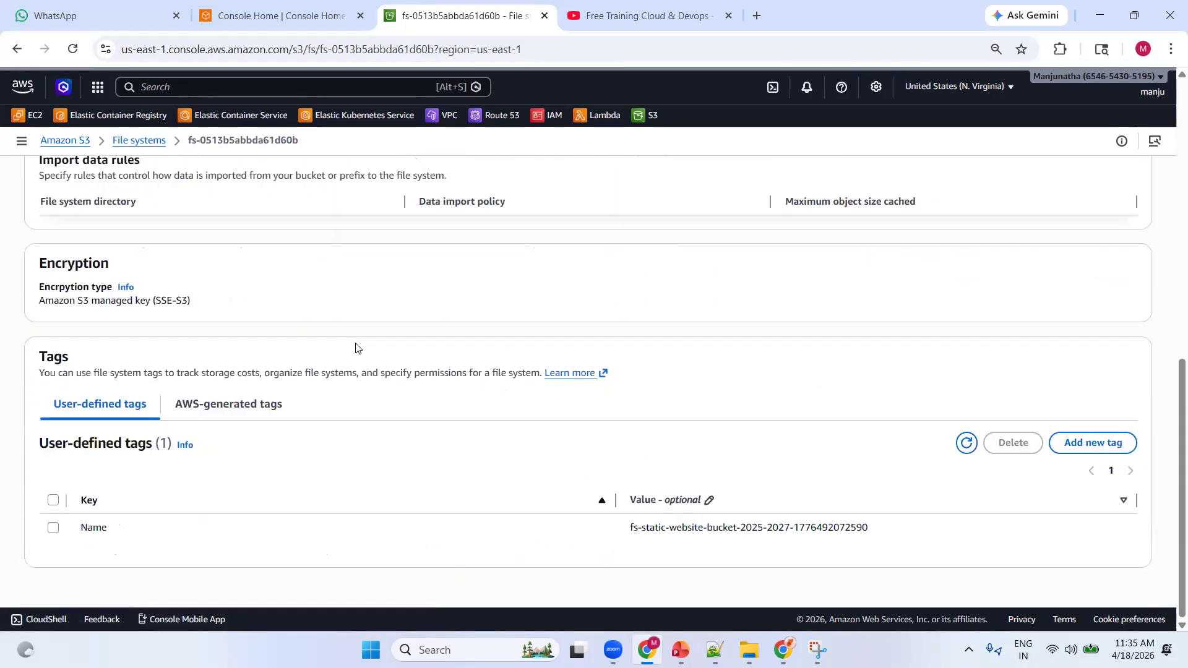
pyautogui.scroll(5, 356, 345)
pyautogui.scroll(-4, 180, 411)
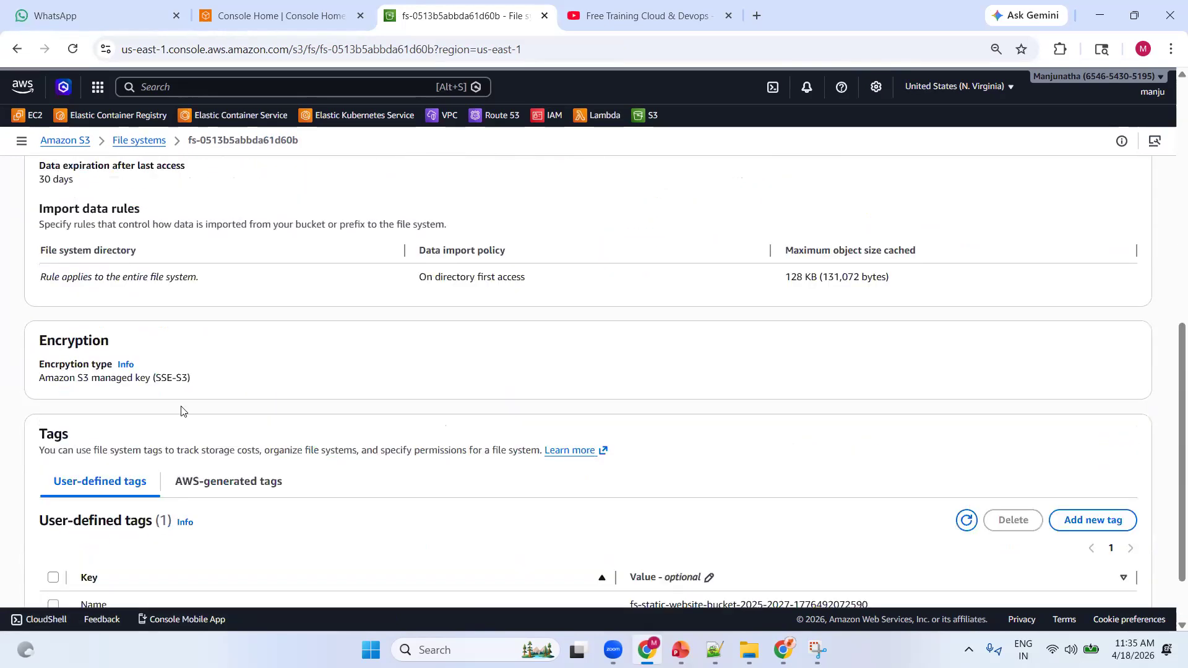
pyautogui.scroll(8, 154, 379)
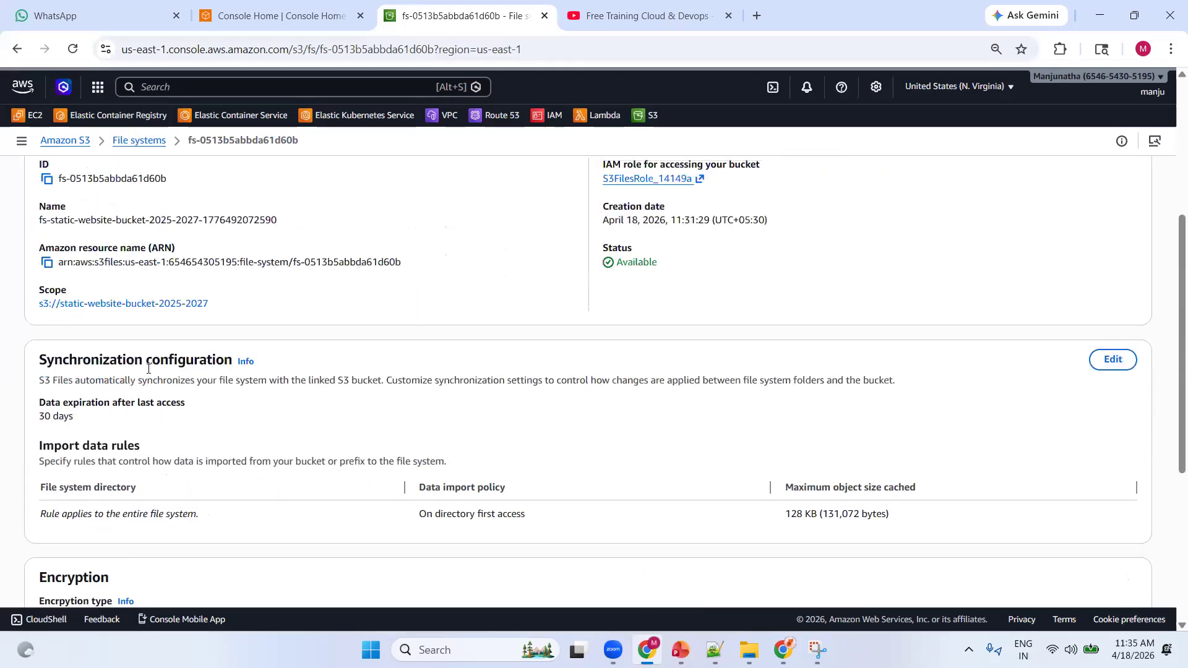
# Review the file system's access points, monitoring and permissions policy, and recheck the state of its mount targets
pyautogui.click(186, 320)
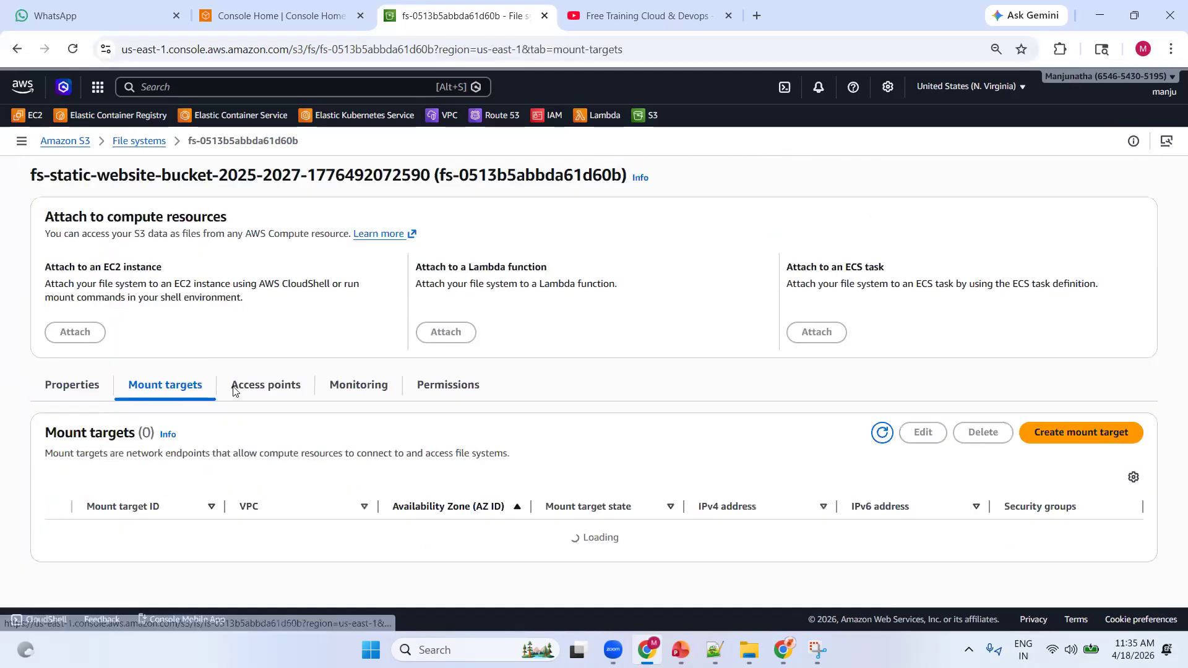
pyautogui.scroll(-2, 273, 449)
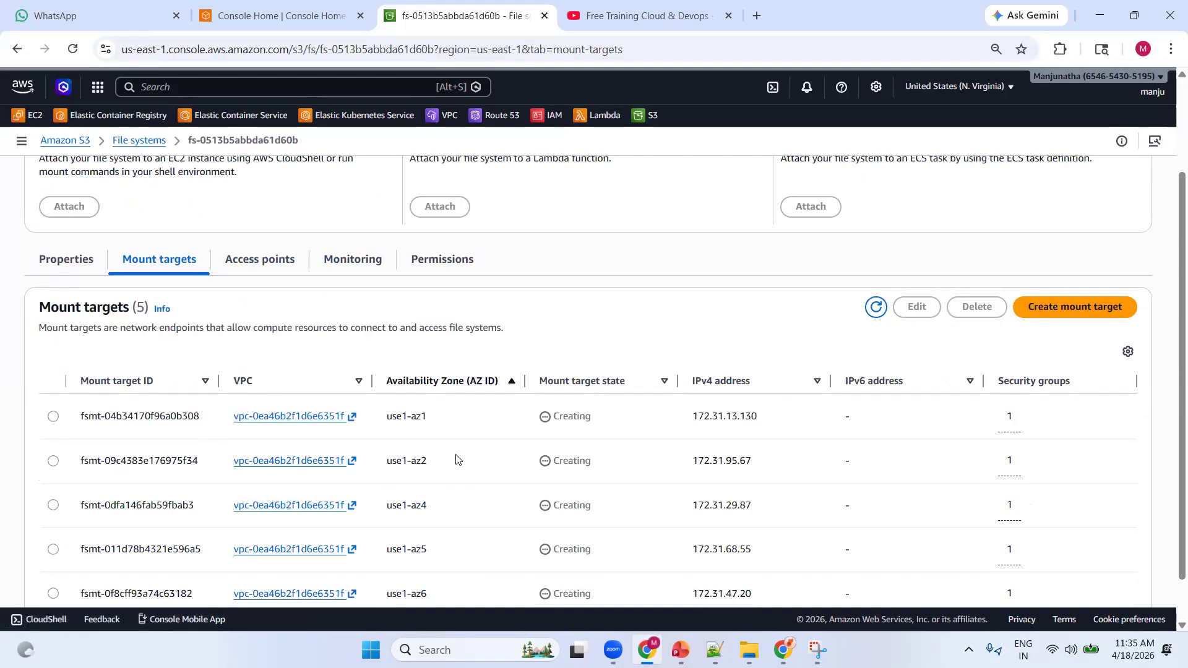
pyautogui.click(291, 269)
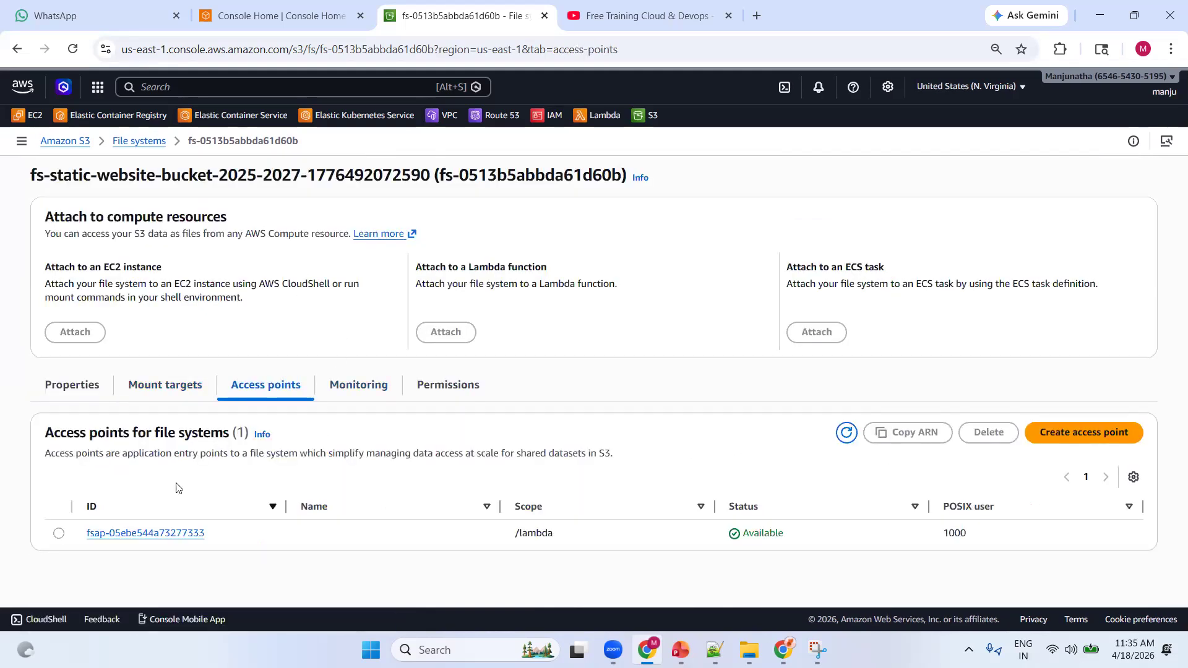
pyautogui.click(364, 390)
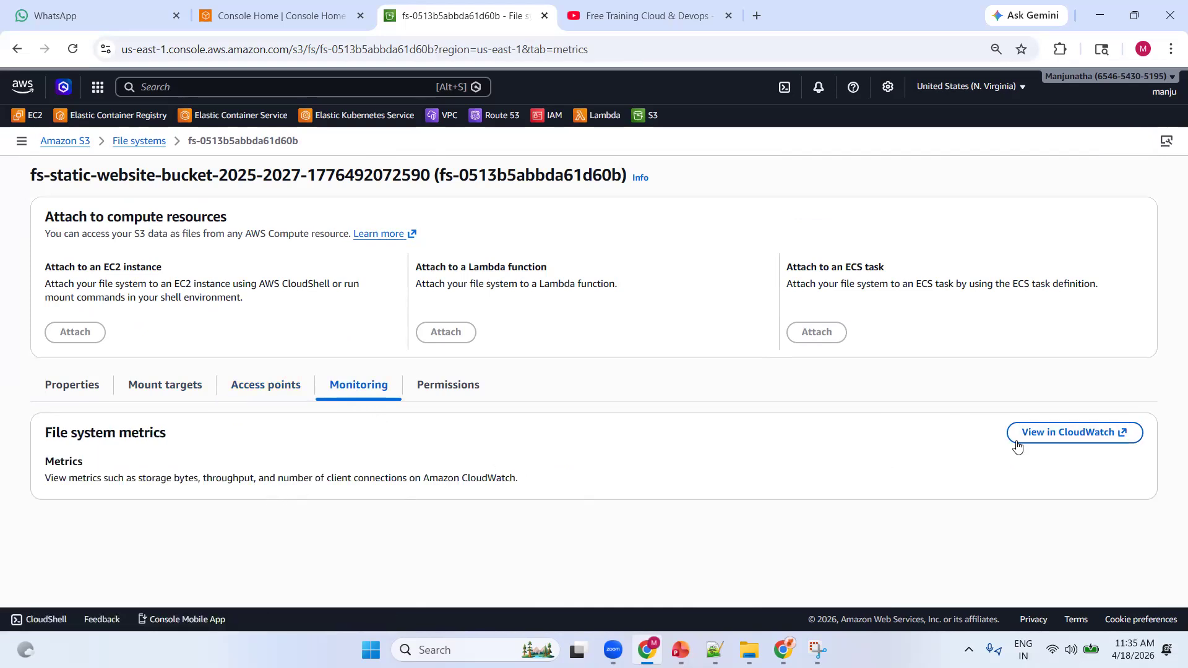
pyautogui.click(476, 390)
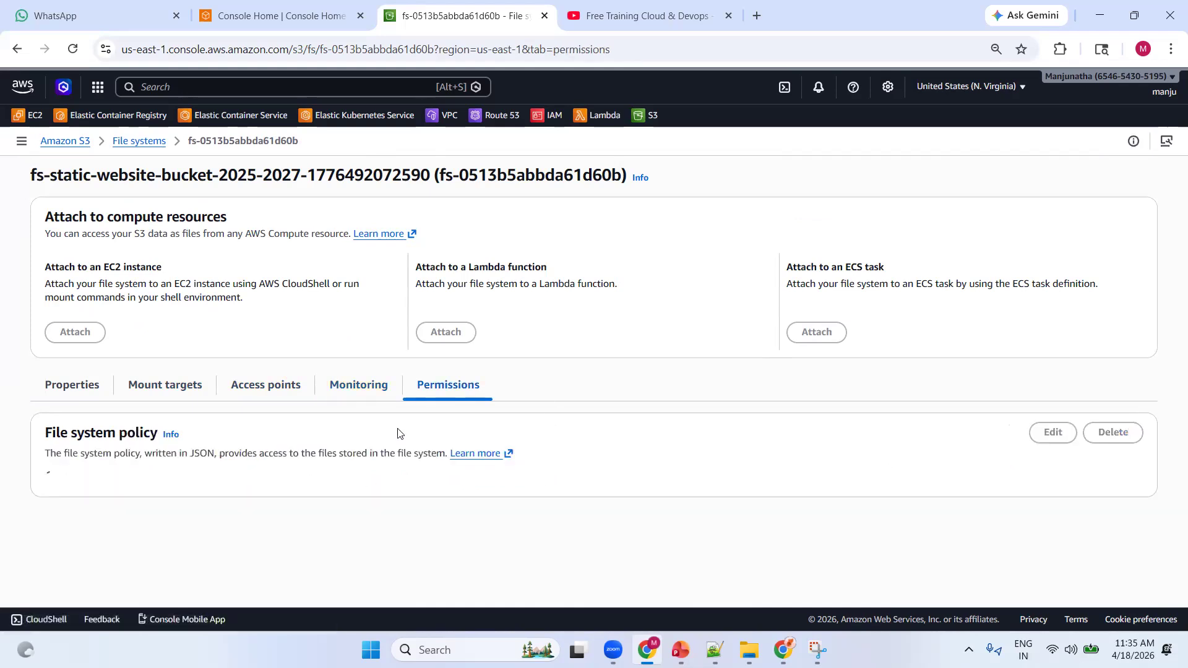
pyautogui.scroll(-2, 372, 489)
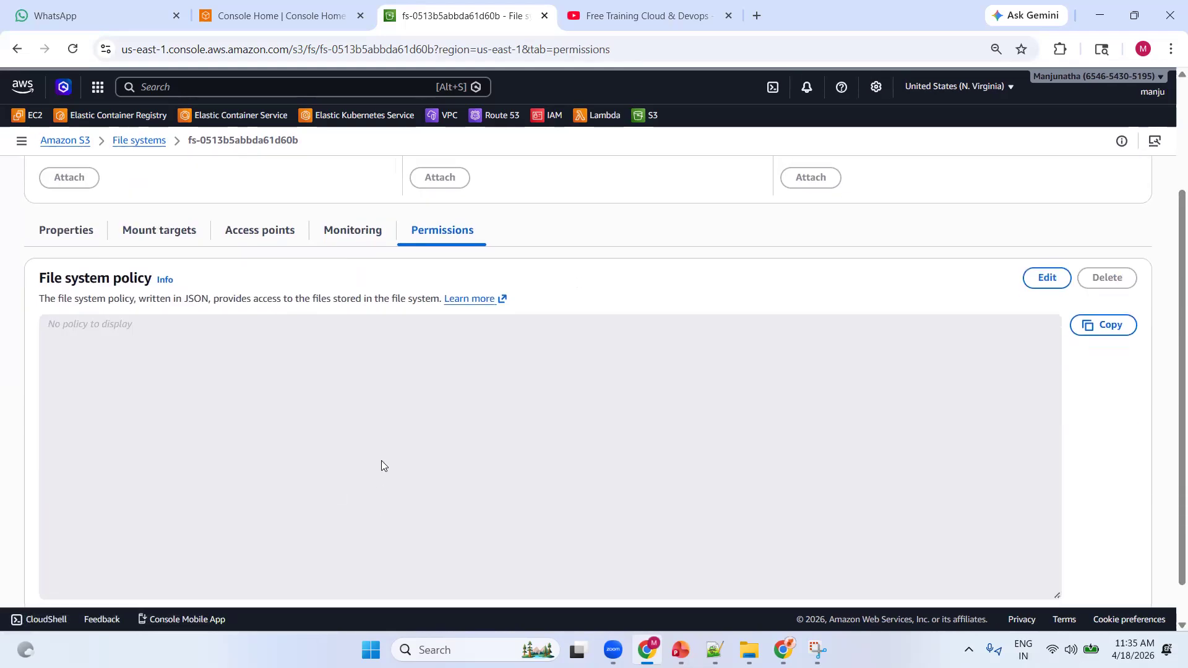
pyautogui.scroll(2, 381, 461)
pyautogui.click(174, 388)
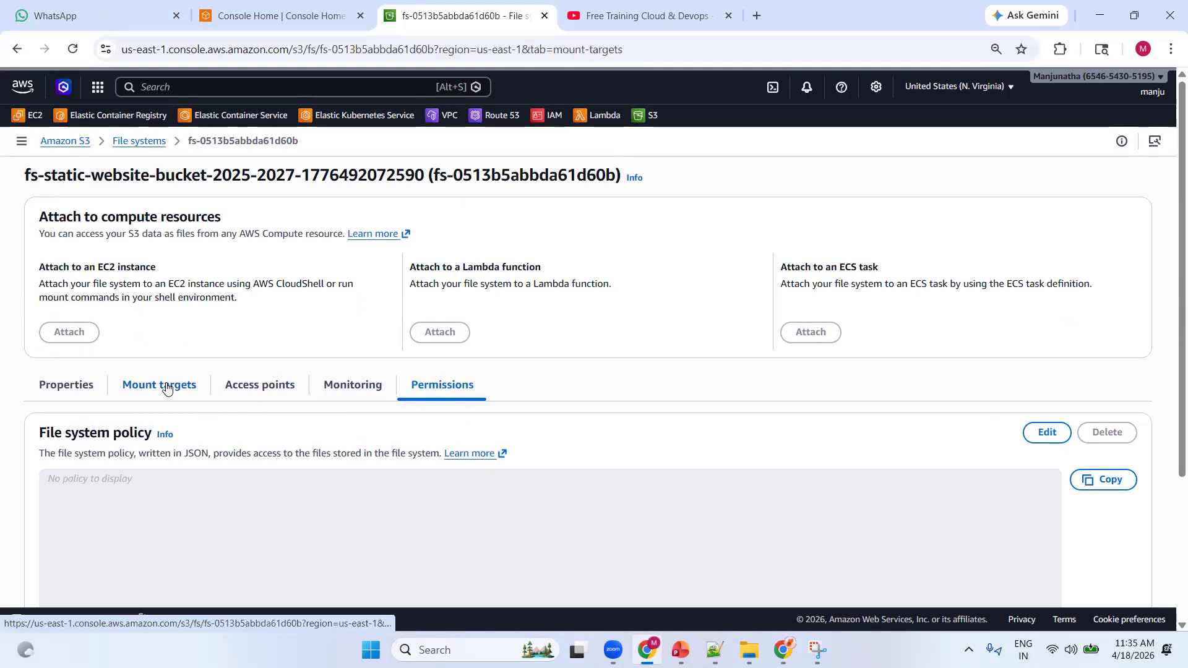
pyautogui.scroll(-1, 306, 283)
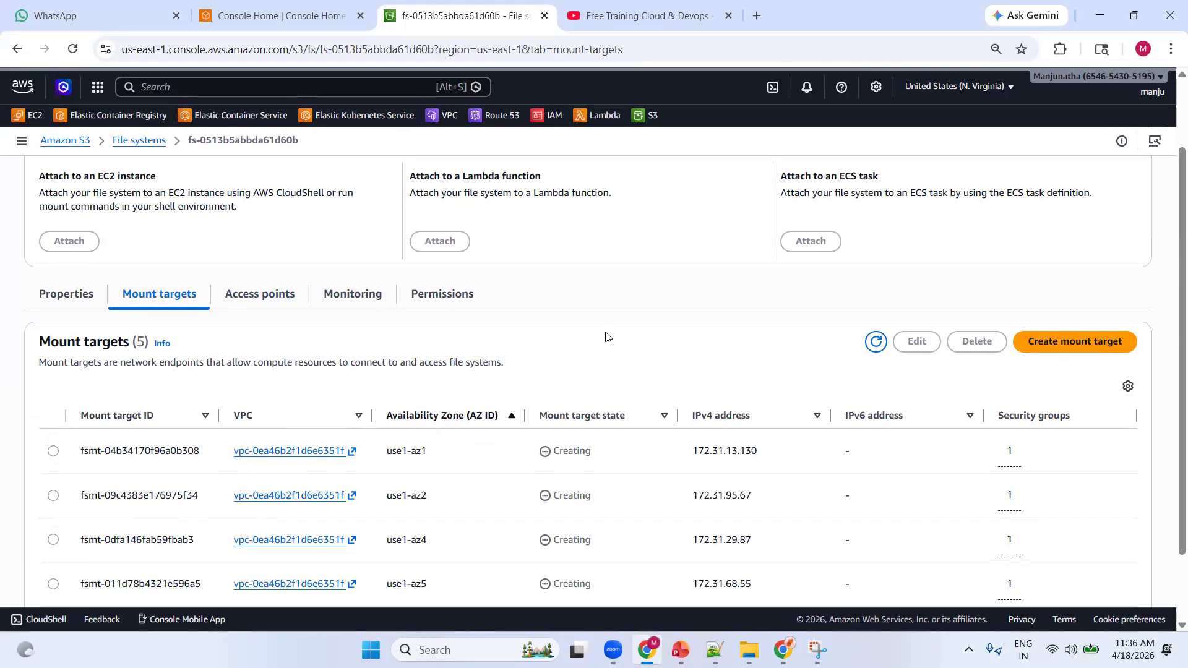
# Go to the running EC2 instances from the console home page and begin launching a new instance
pyautogui.click(277, 16)
pyautogui.click(190, 248)
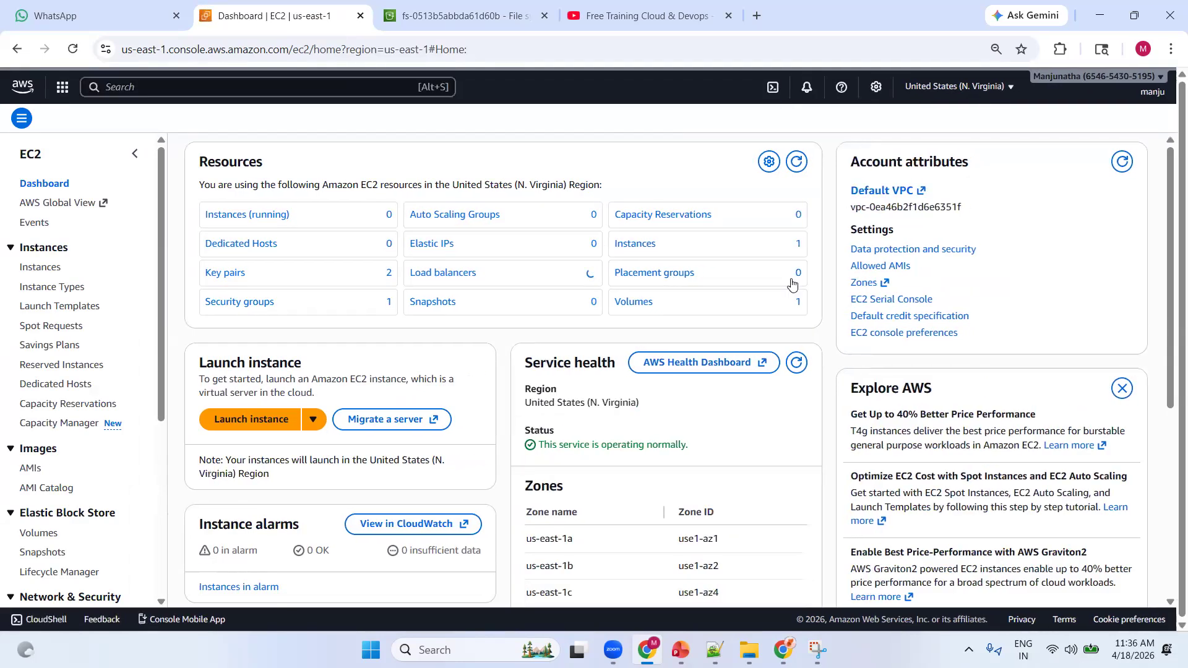
pyautogui.click(276, 238)
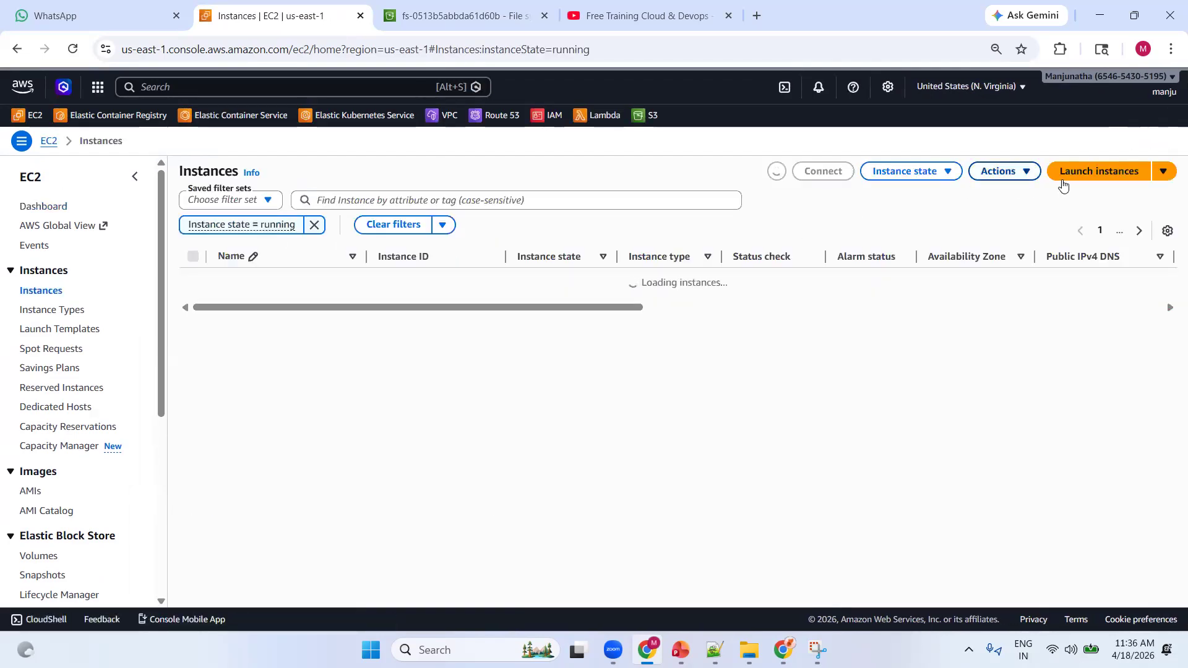
pyautogui.click(1082, 182)
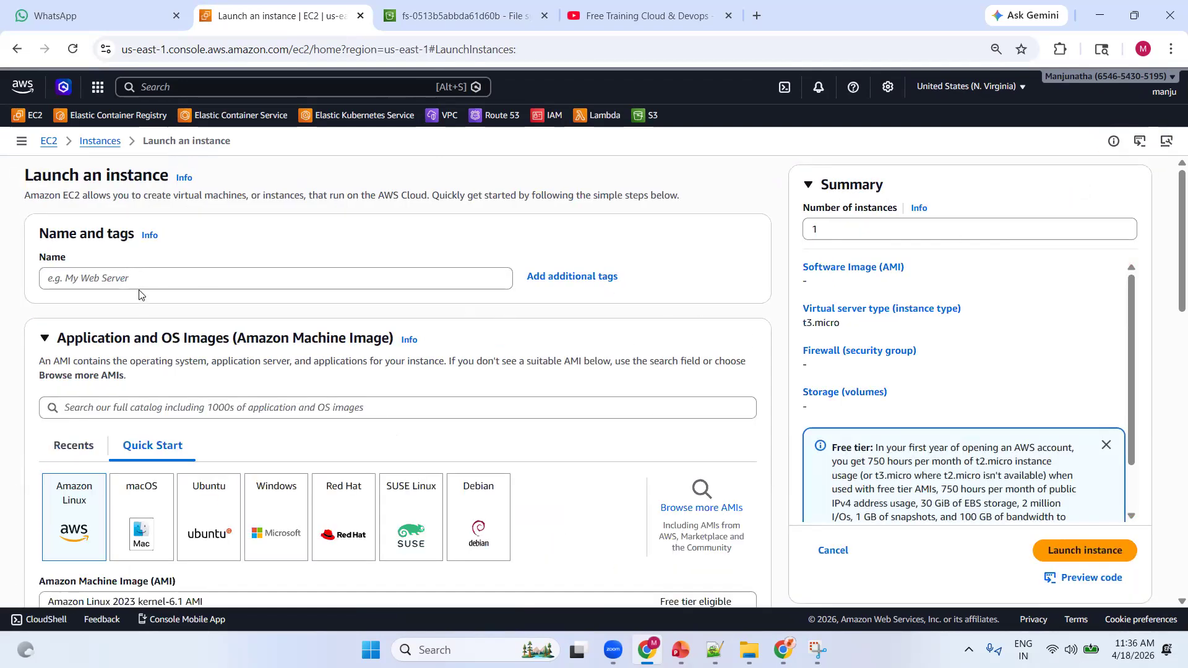
# Name the new instance S3-Filesystem
pyautogui.click(112, 278)
pyautogui.write('S3-Filesystem')
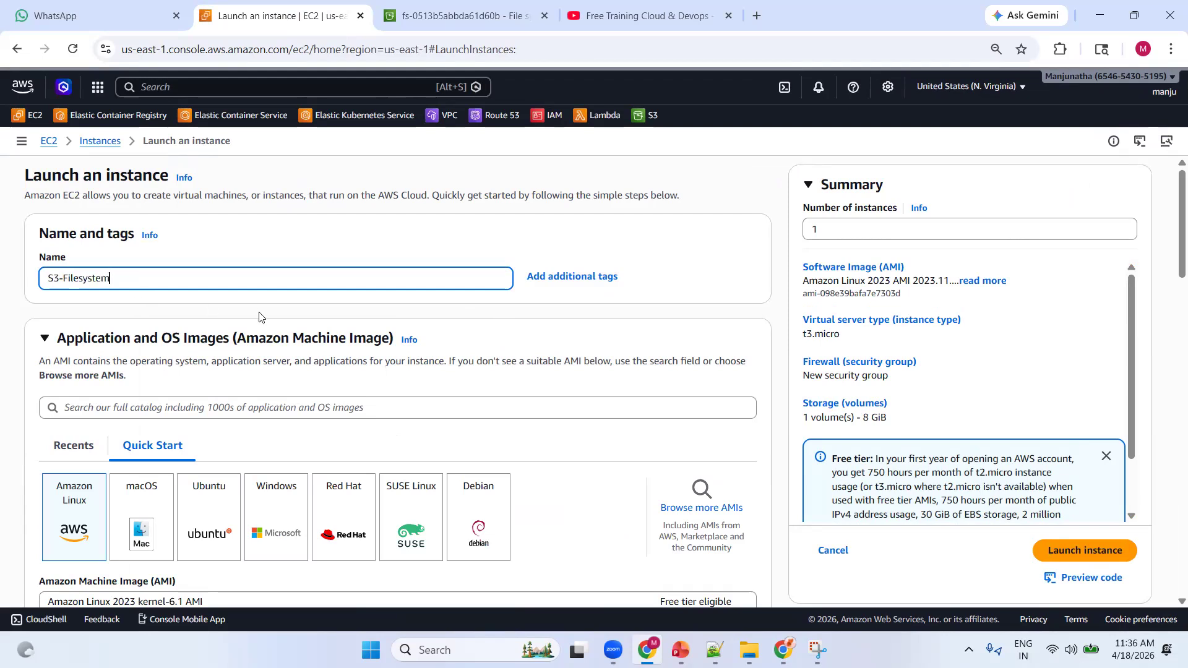
# Review the machine image and instance type, and choose to proceed without a key pair for the login
pyautogui.scroll(-2, 259, 313)
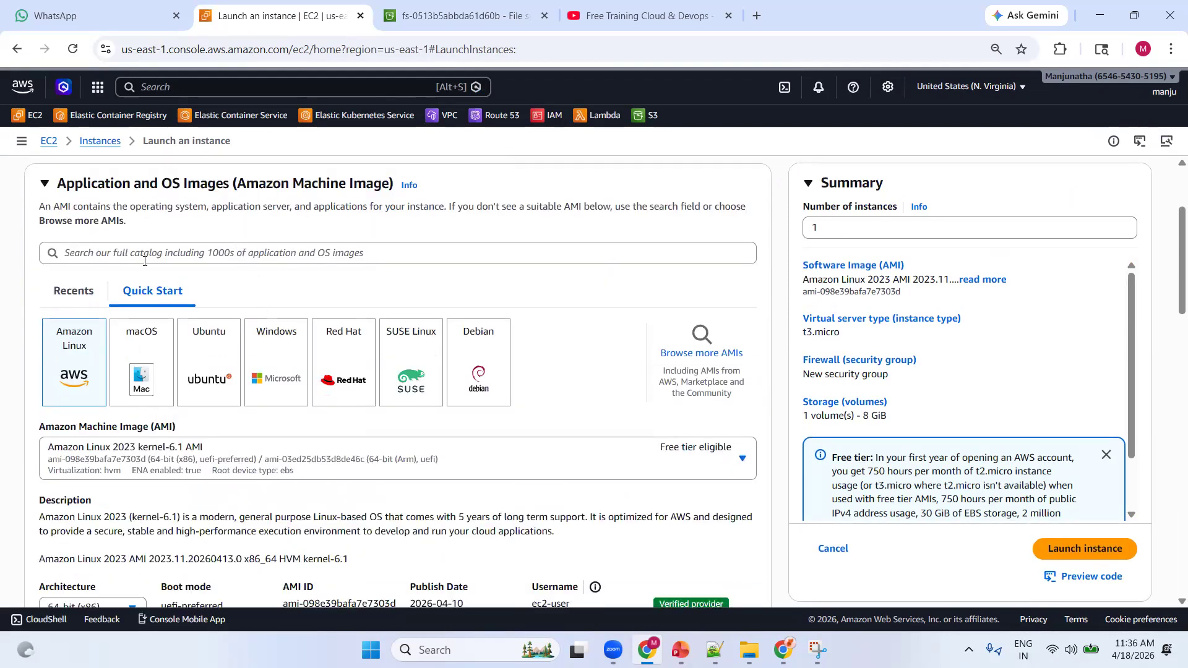
pyautogui.scroll(2, 144, 261)
pyautogui.scroll(-4, 71, 244)
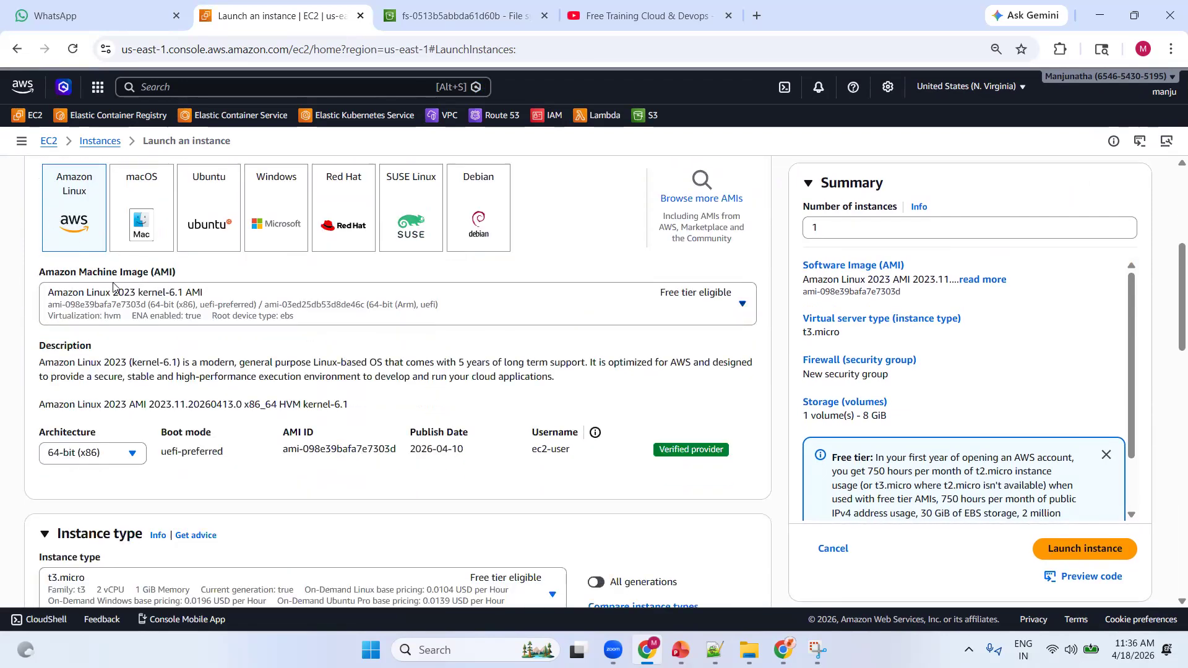
pyautogui.scroll(-1, 177, 375)
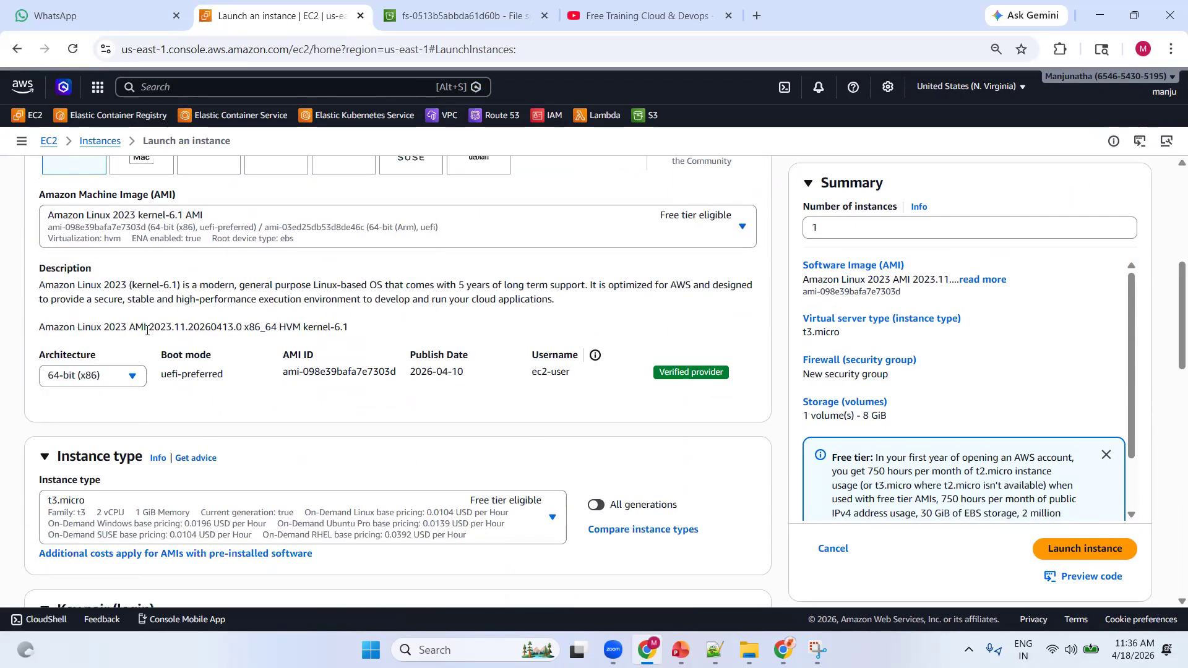
pyautogui.scroll(-3, 208, 404)
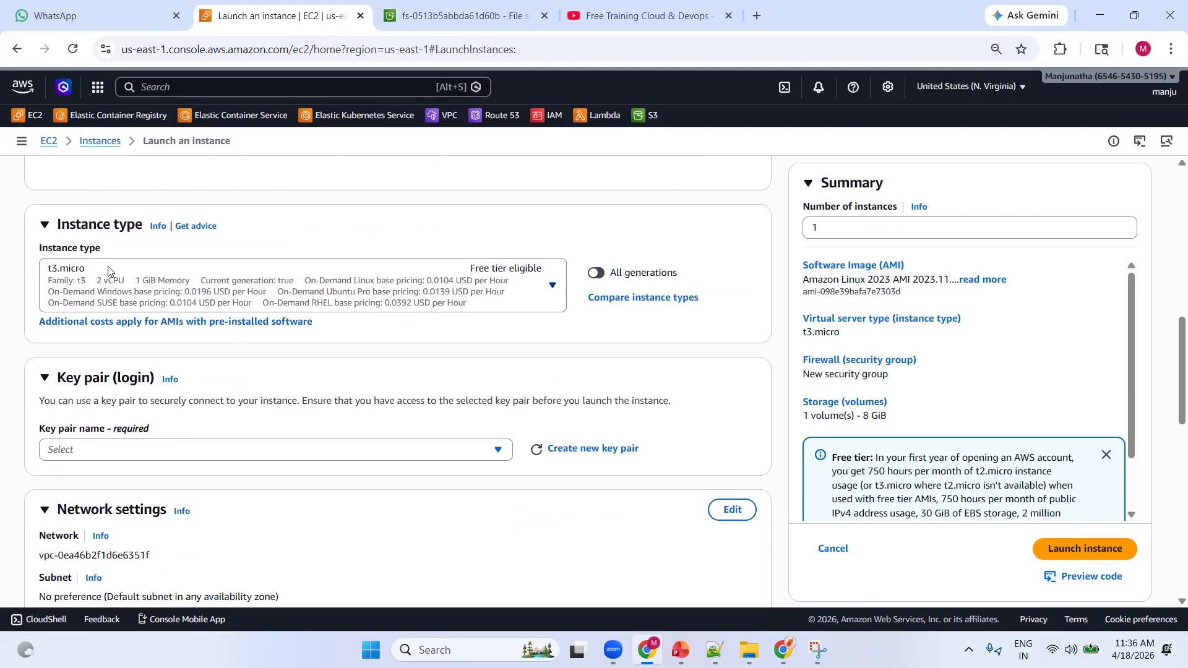
pyautogui.scroll(-2, 275, 303)
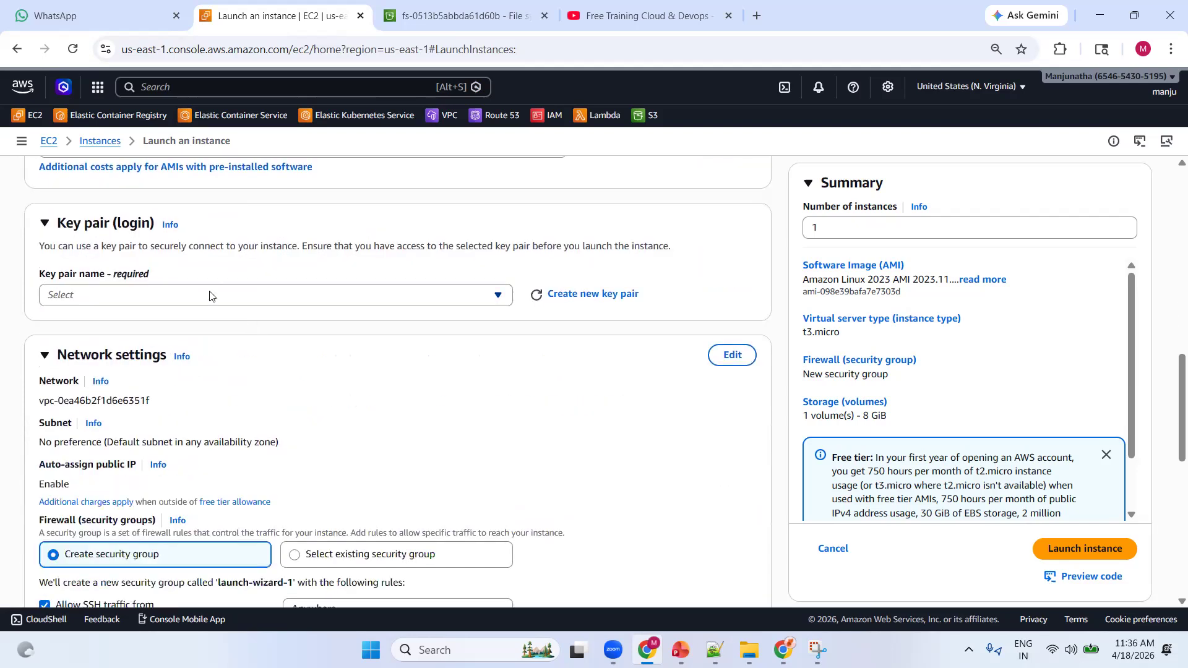
pyautogui.click(208, 294)
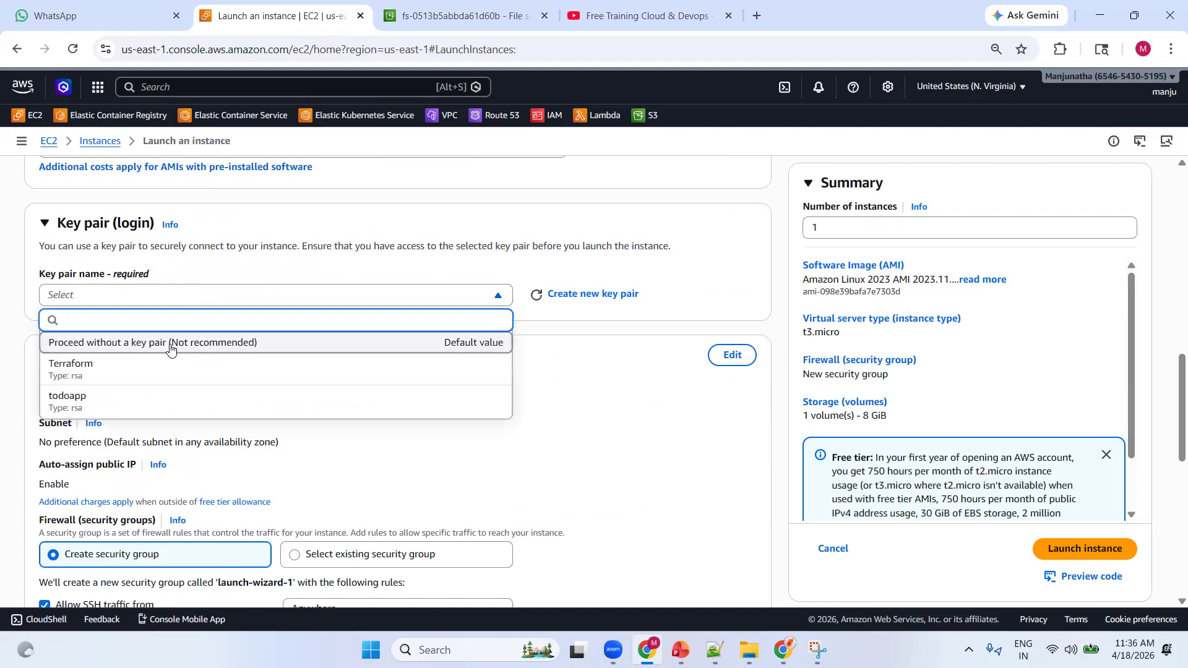
pyautogui.click(185, 340)
# Use an existing security group for the instance's firewall and select the default group
pyautogui.scroll(-2, 258, 268)
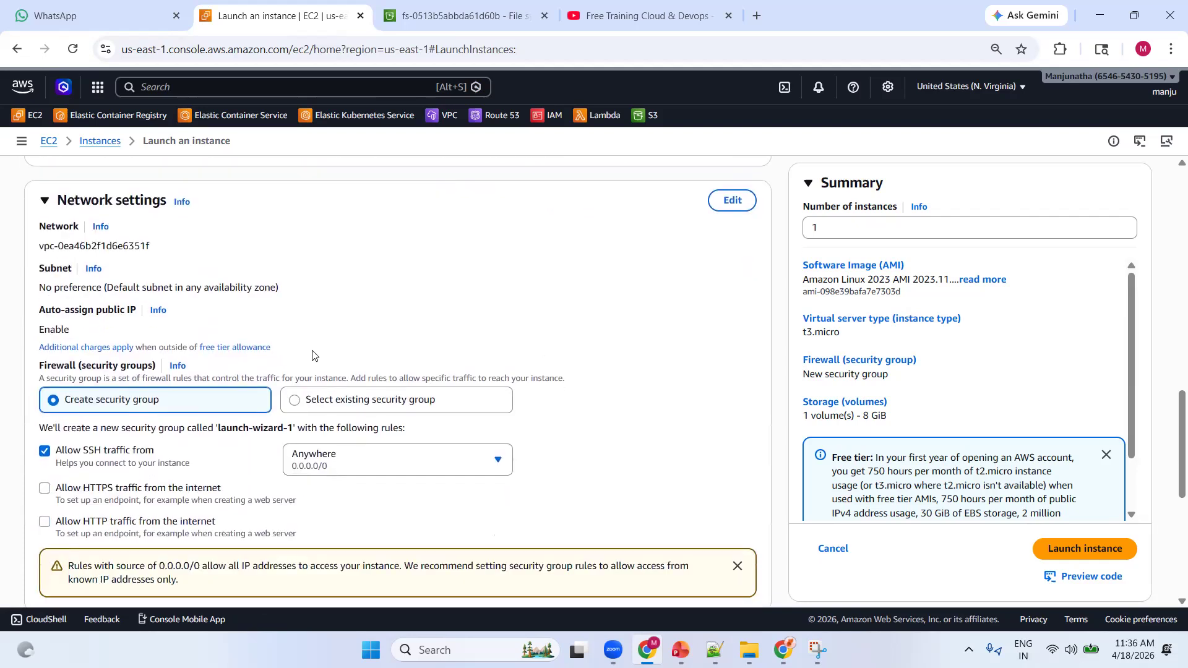
pyautogui.click(336, 401)
pyautogui.scroll(-1, 319, 308)
pyautogui.click(193, 370)
pyautogui.click(206, 424)
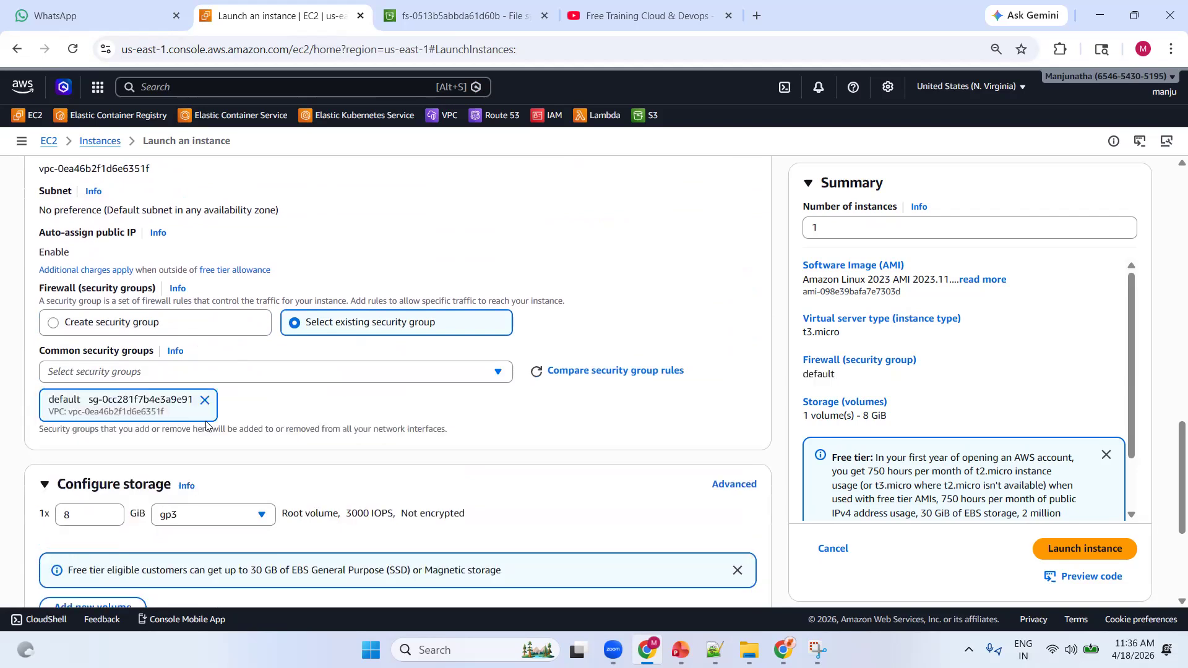
# Choose S3 Files as the file system type in the storage configuration and read its subnet requirement
pyautogui.scroll(-3, 206, 424)
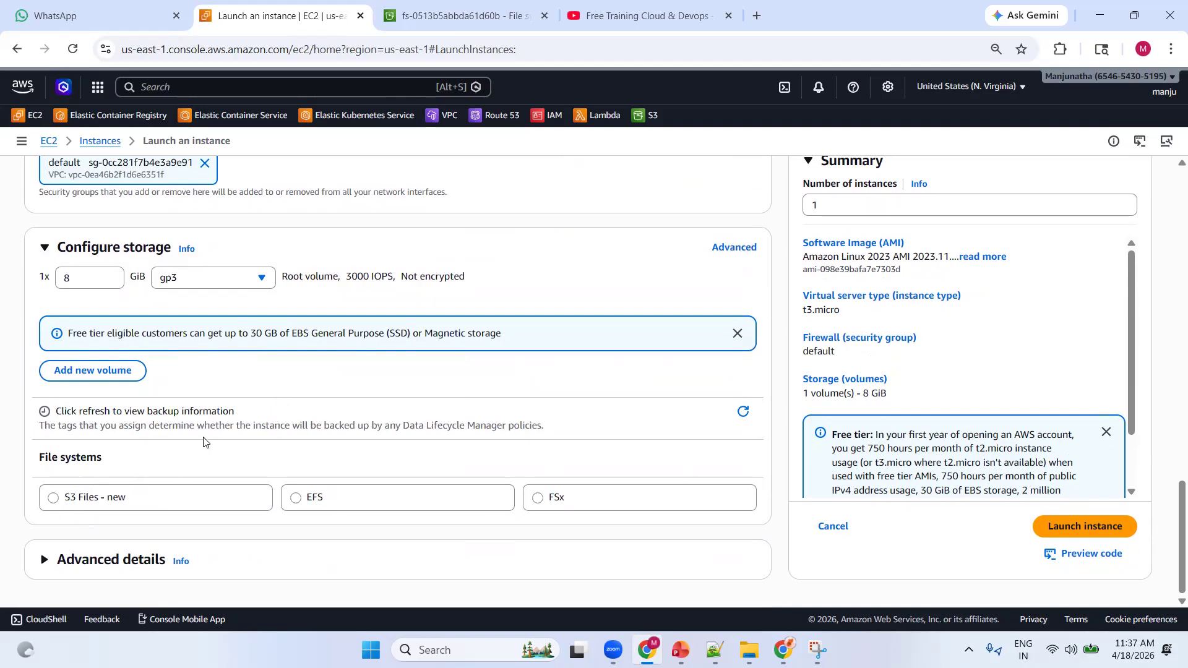
pyautogui.click(90, 498)
pyautogui.scroll(-1, 186, 445)
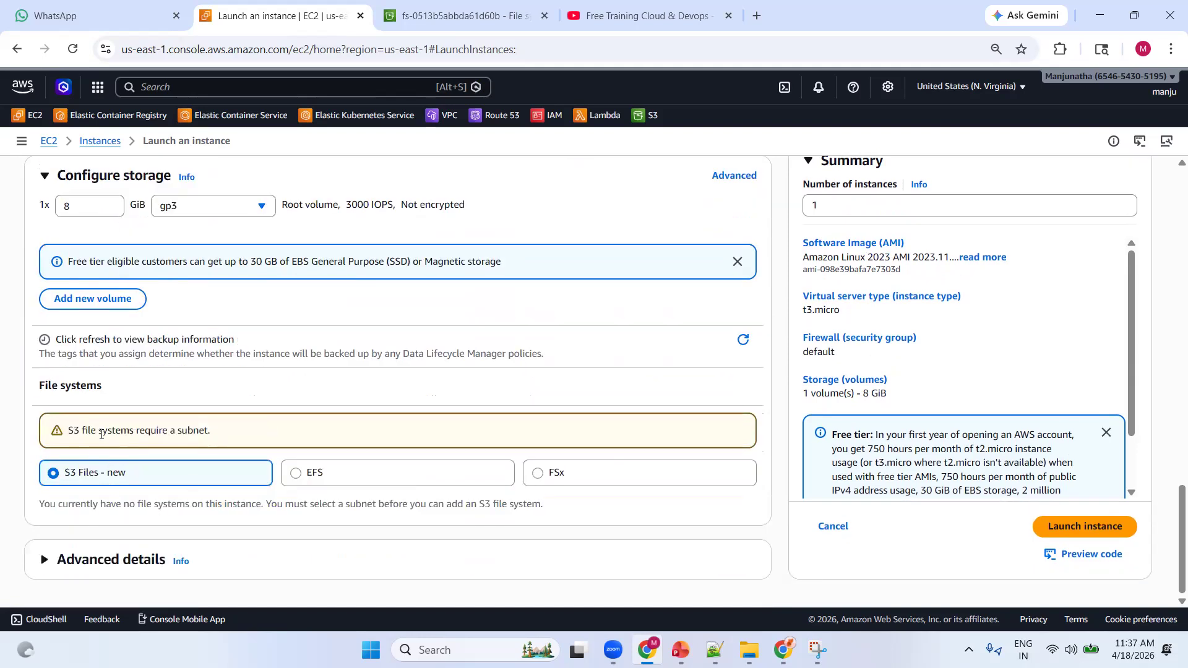
pyautogui.moveTo(70, 430); pyautogui.dragTo(246, 432)
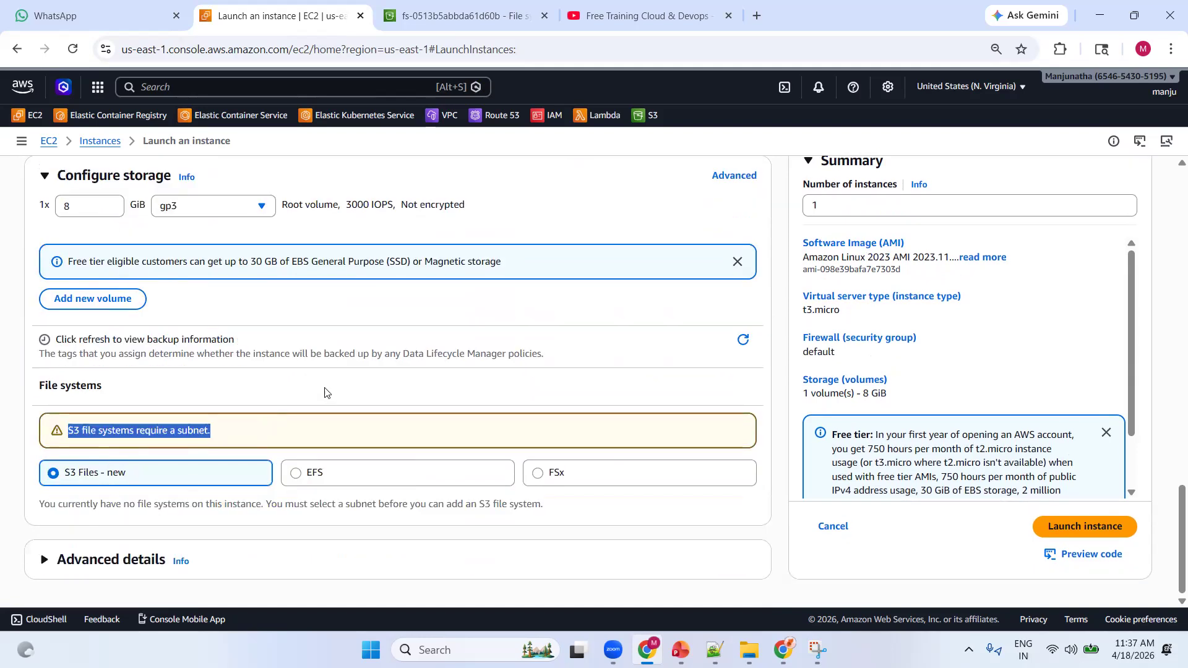
# Edit the network settings and select subnet-00f5bcdc551ca8d5c in us-east-1a for the instance
pyautogui.scroll(12, 341, 380)
pyautogui.scroll(-6, 356, 383)
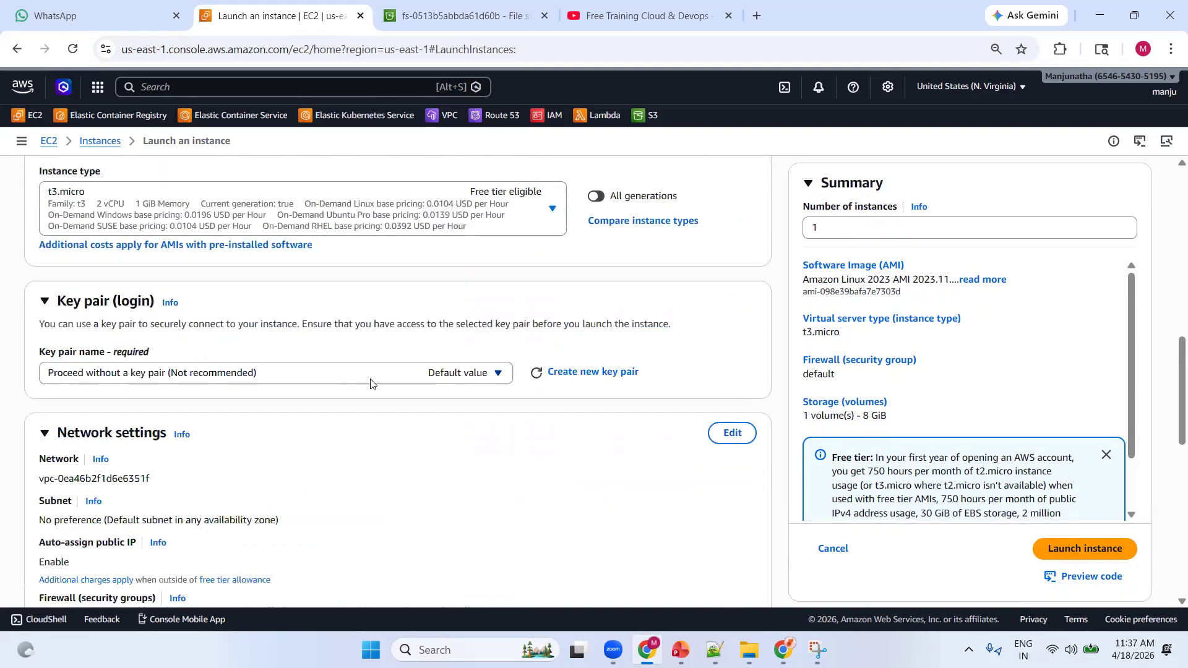
pyautogui.scroll(-5, 371, 384)
pyautogui.scroll(5, 371, 384)
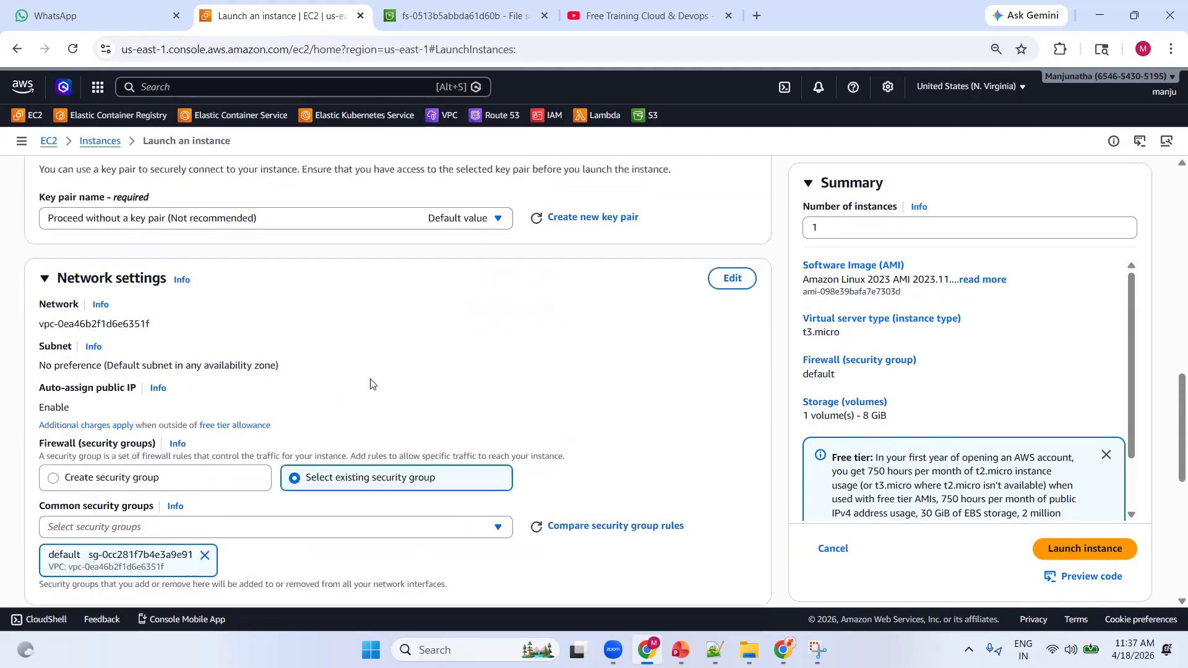
pyautogui.click(729, 277)
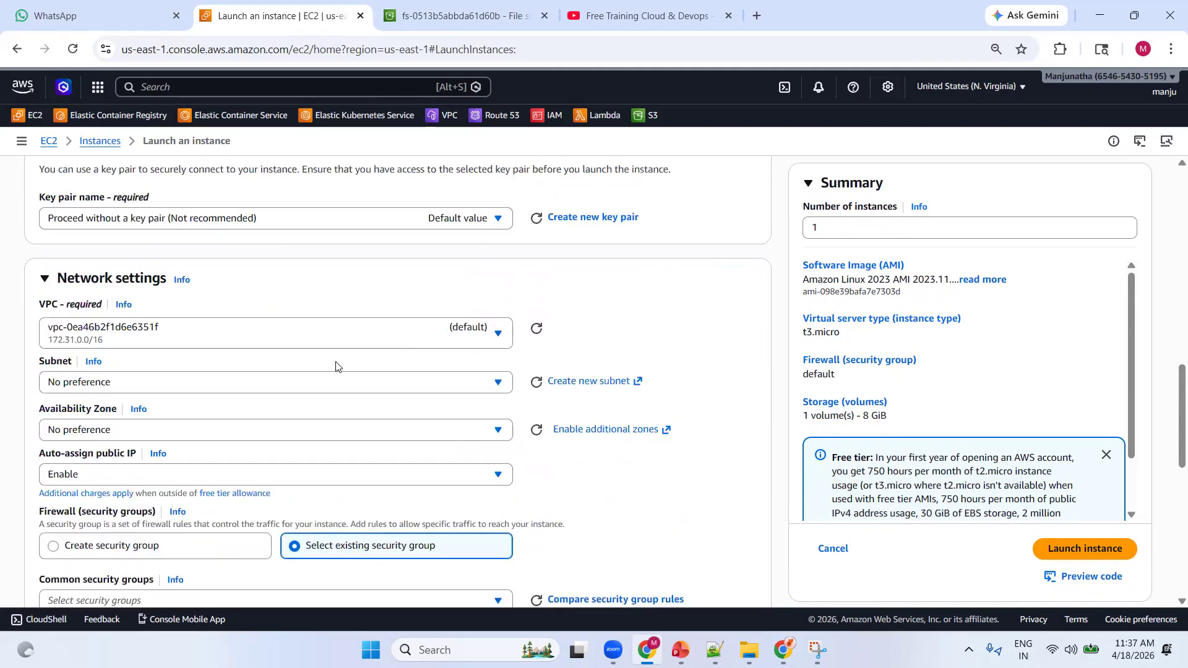
pyautogui.click(205, 382)
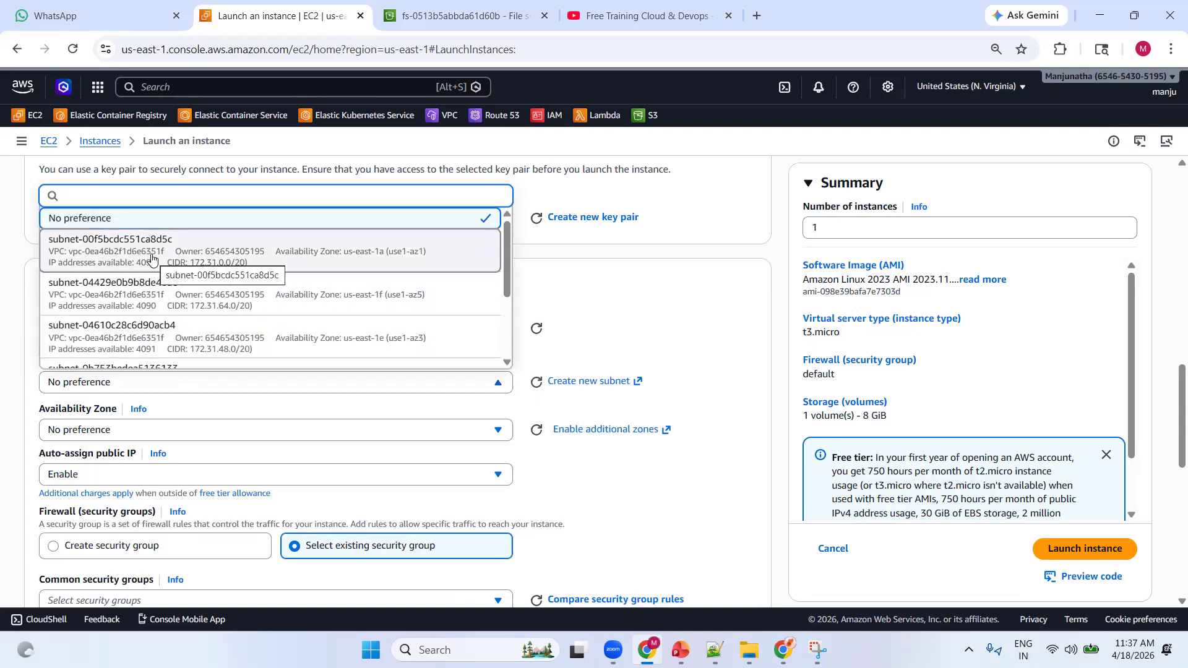
pyautogui.press('Return')
# Add the shared S3 file system fs-0513b5abbda61d60b to the instance with mount point /mnt/s3/fs1
pyautogui.scroll(-5, 574, 369)
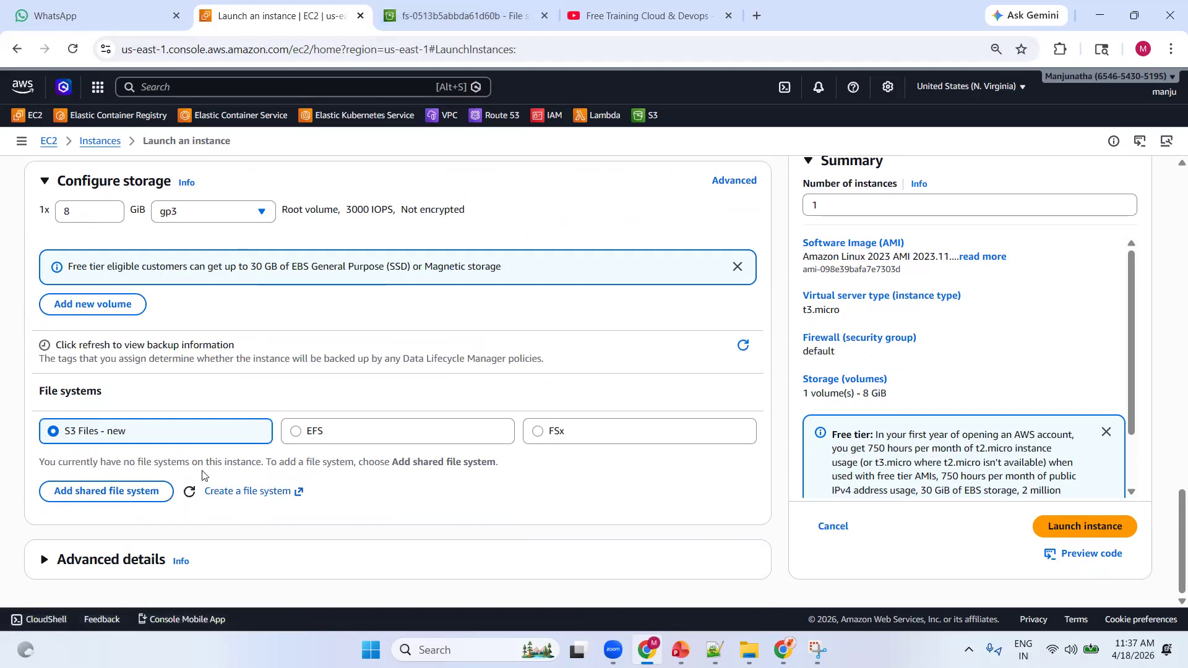
pyautogui.click(140, 495)
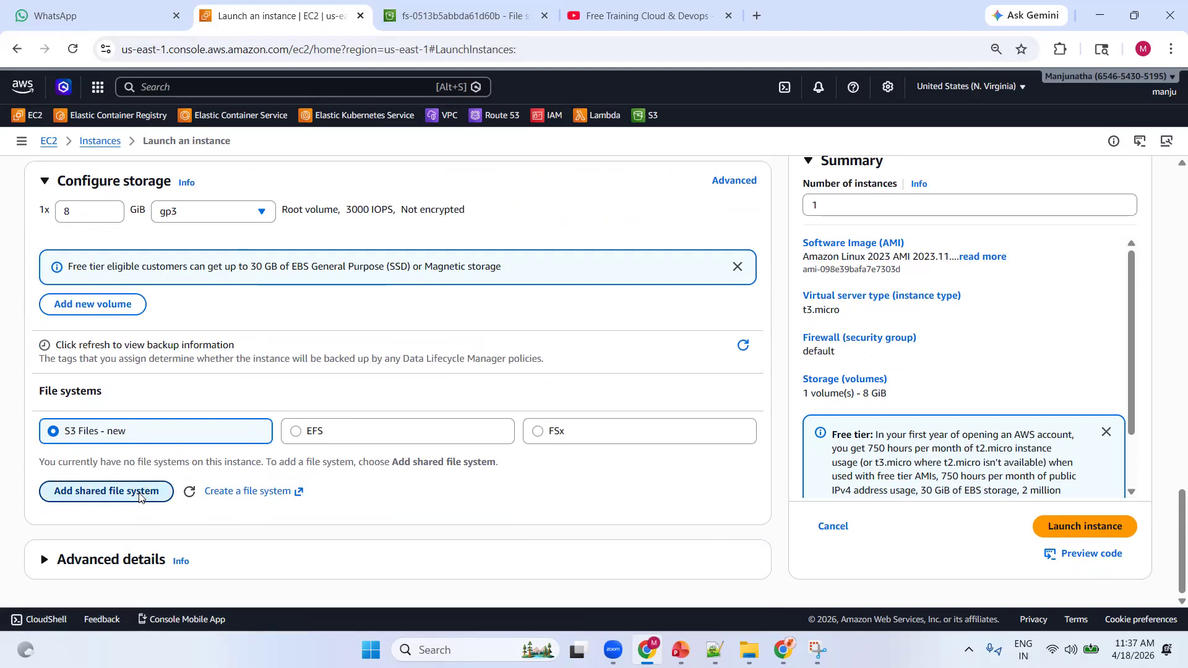
pyautogui.click(167, 519)
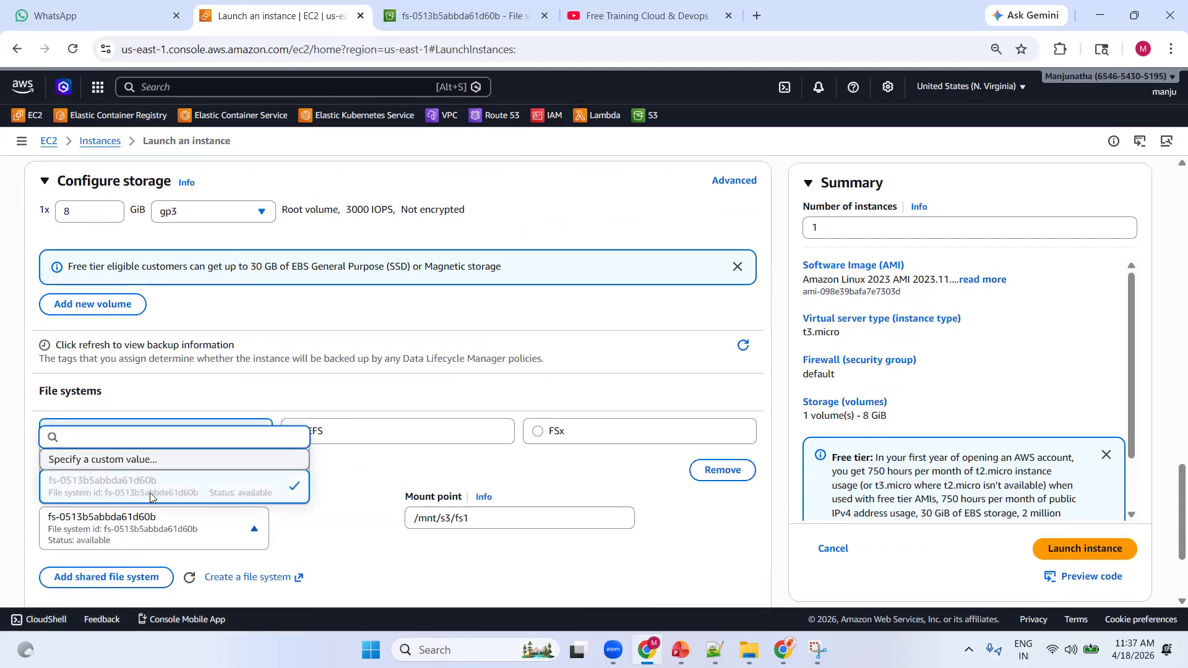
pyautogui.click(335, 538)
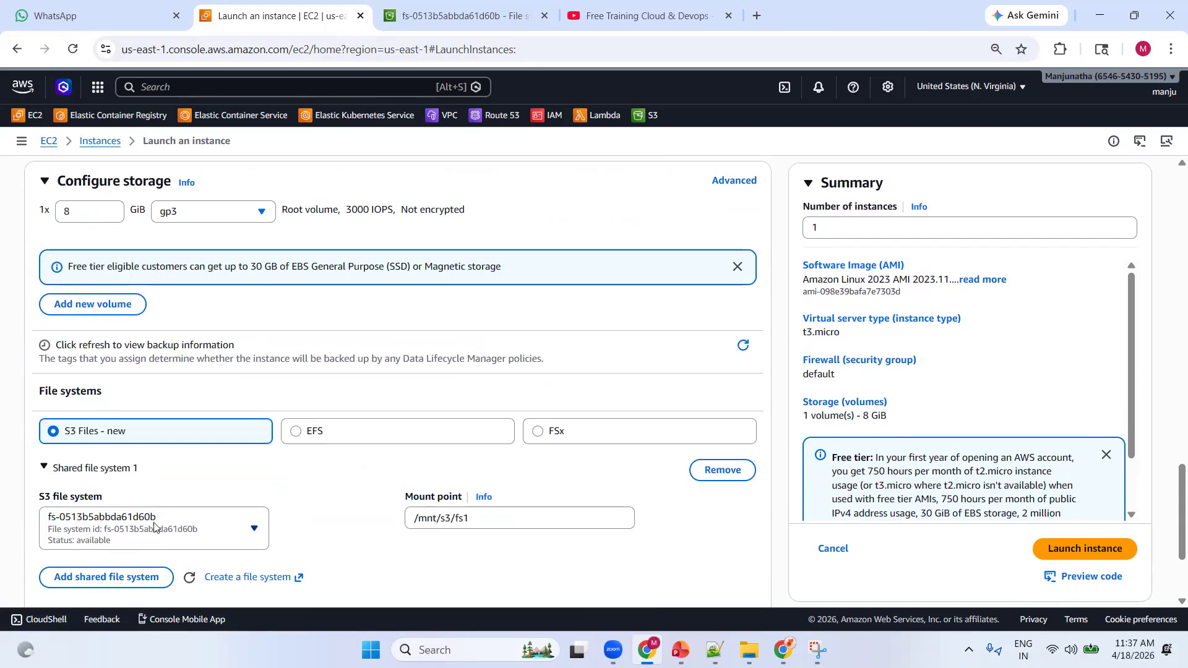
pyautogui.scroll(-1, 329, 457)
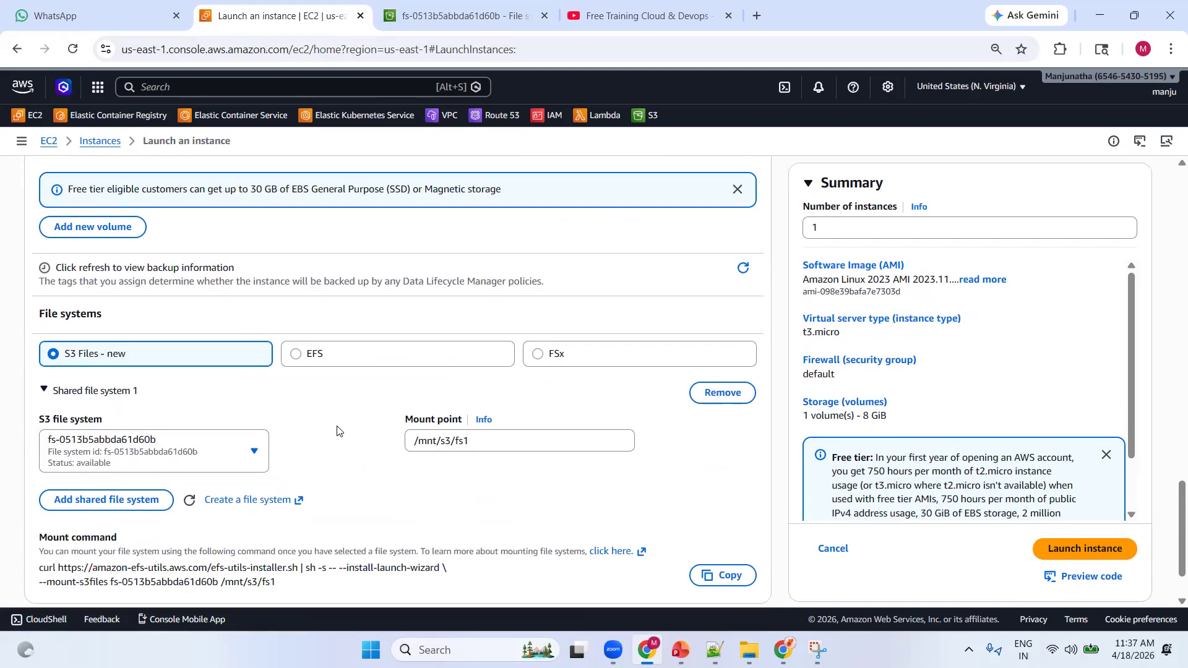
pyautogui.scroll(-1, 337, 430)
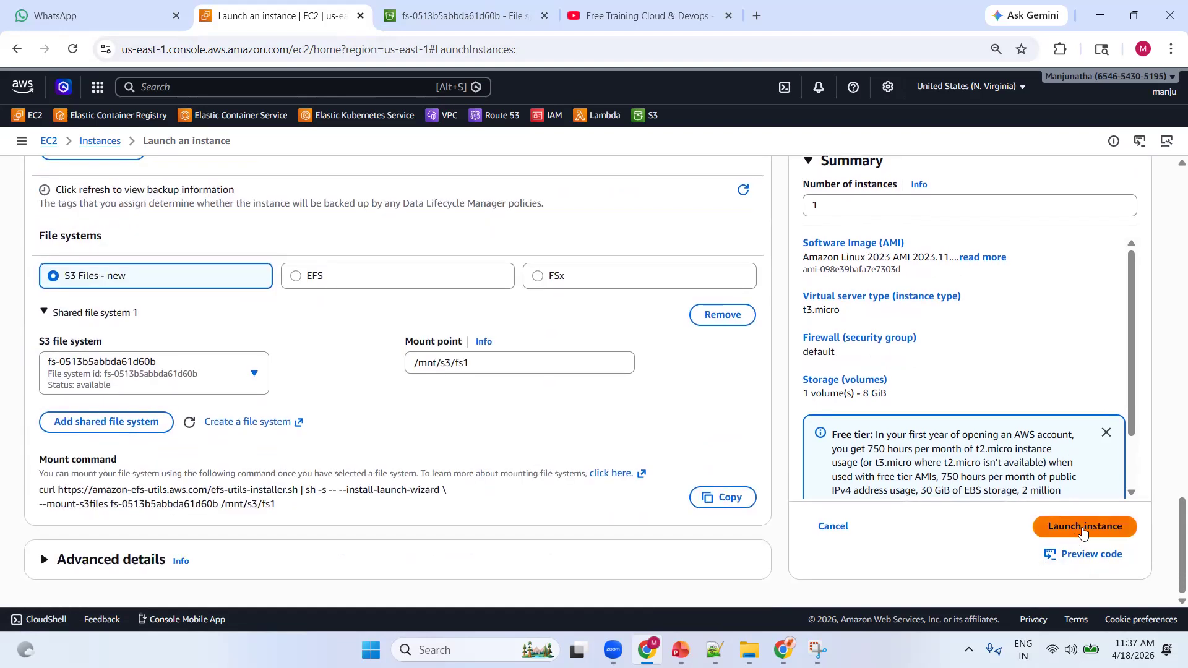
# Copy the file system's mount command and paste it into the blank Notepad++ document, leaving empty lines around it
pyautogui.click(720, 499)
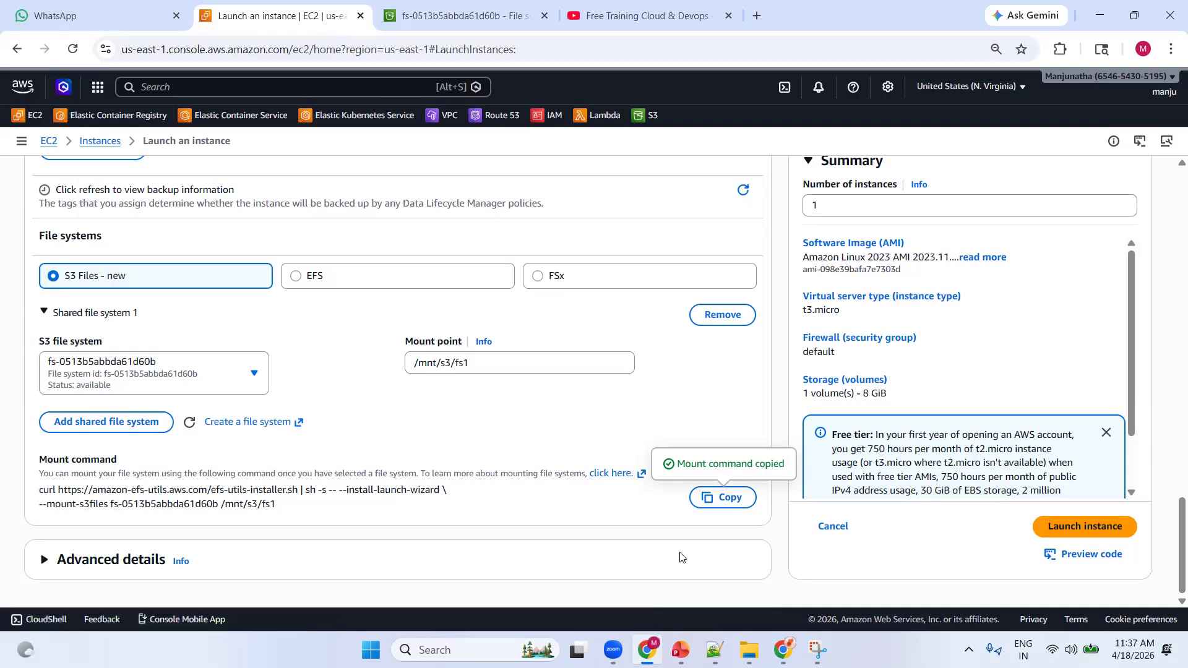
pyautogui.click(715, 649)
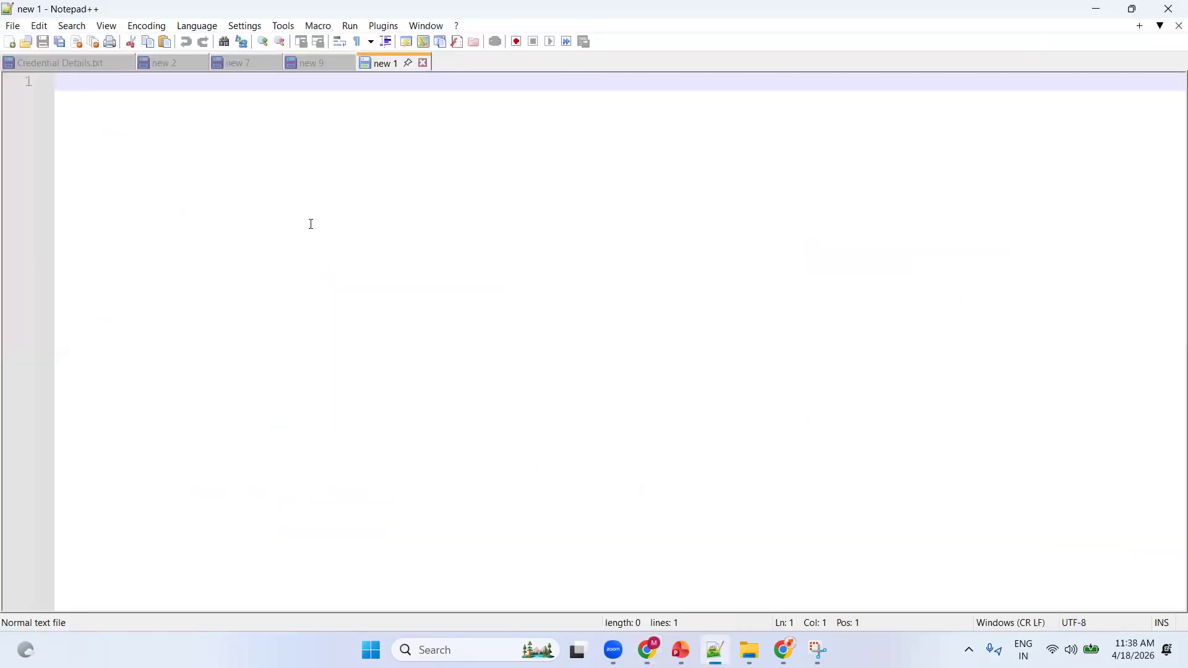
pyautogui.press('Return')
pyautogui.press('Return')
pyautogui.hotkey('ctrl', 'v')
pyautogui.press('Return')
pyautogui.press('Return')
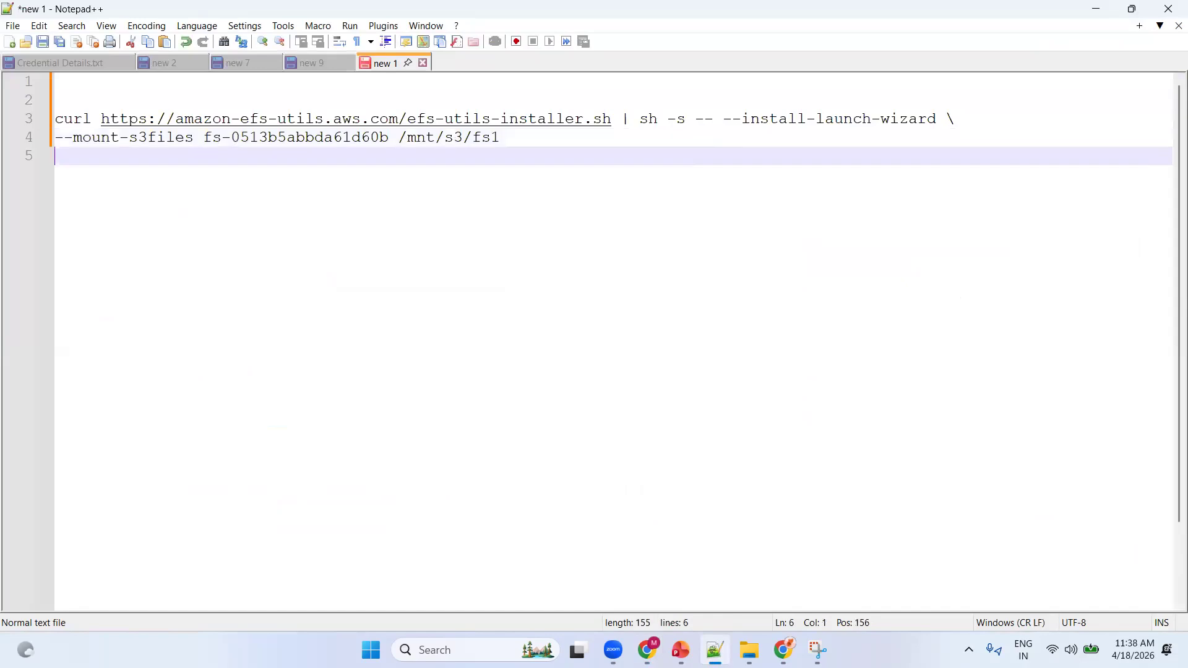
pyautogui.click(1096, 9)
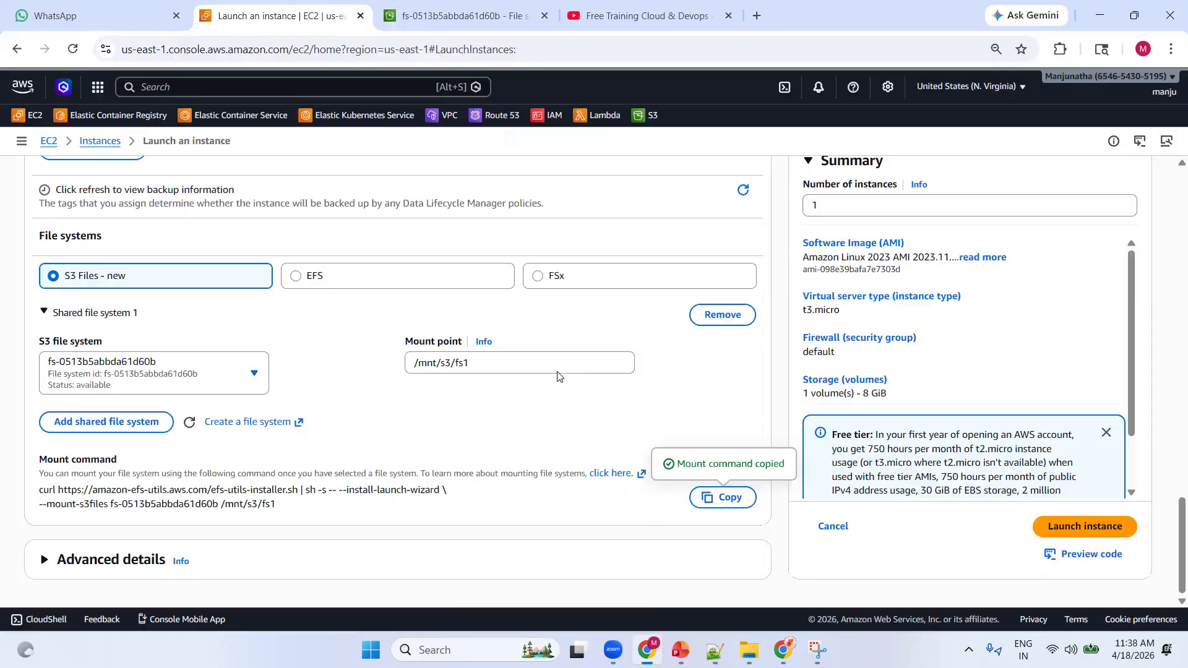
# Copy the mount point path /mnt/s3/fs1 and launch the instance
pyautogui.moveTo(472, 363); pyautogui.dragTo(407, 366)
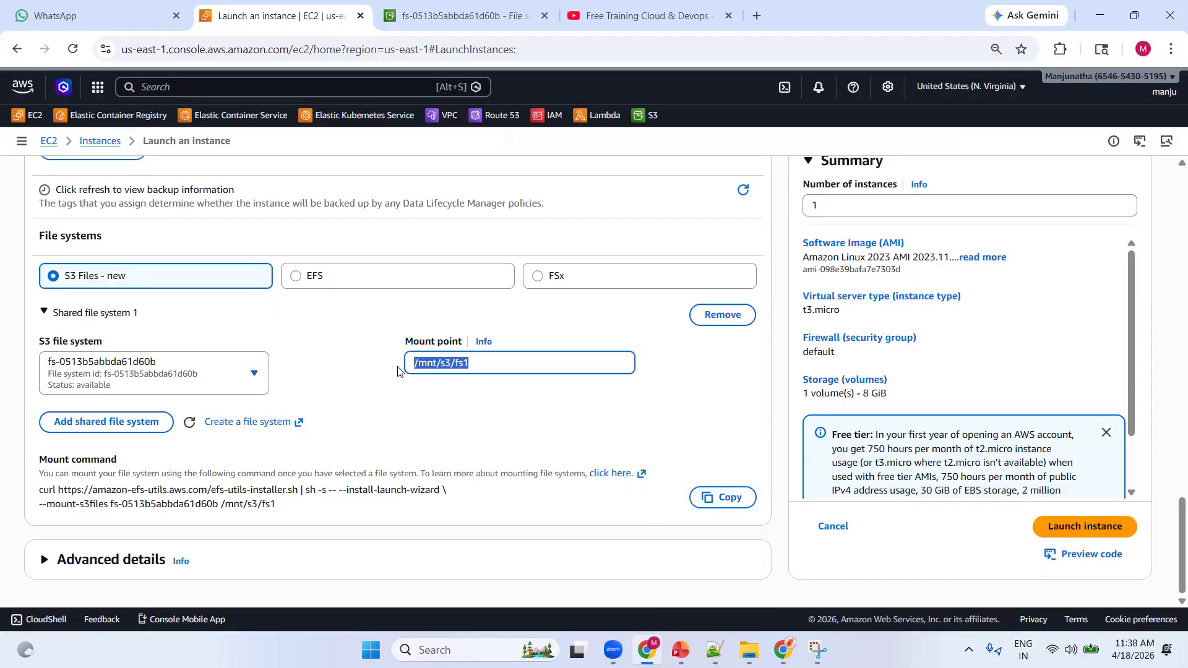
pyautogui.click(1069, 527)
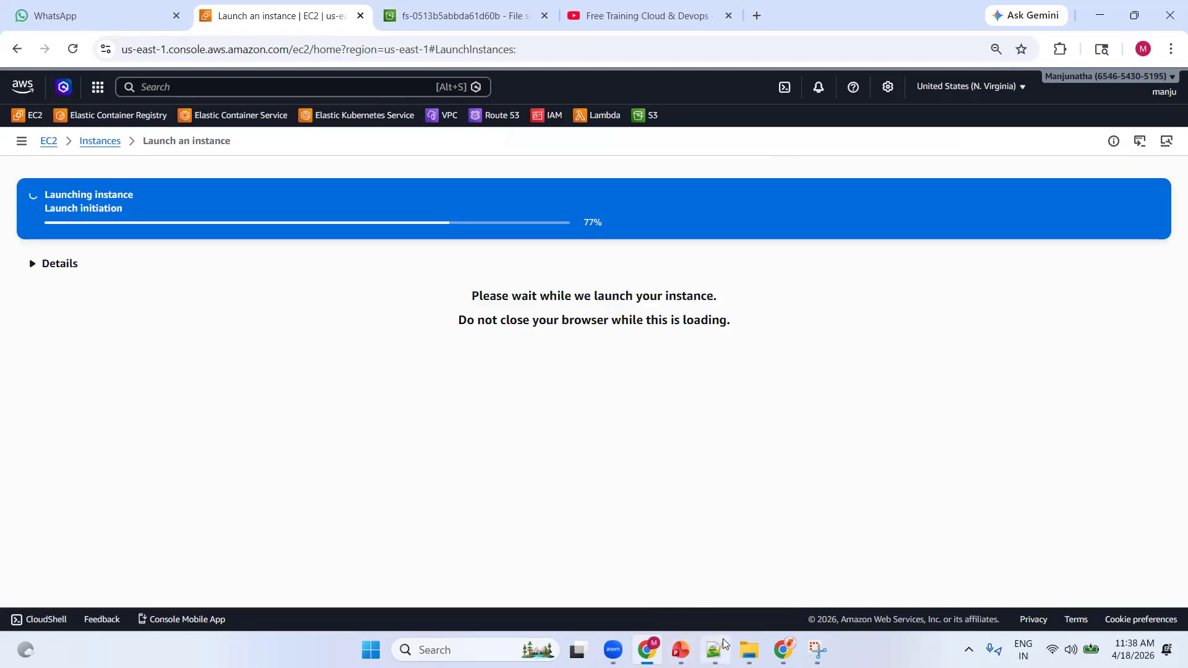
# Paste the mount point path /mnt/s3/fs1 a few lines below the mount command in the Notepad++ document
pyautogui.moveTo(723, 639)
pyautogui.click(683, 567)
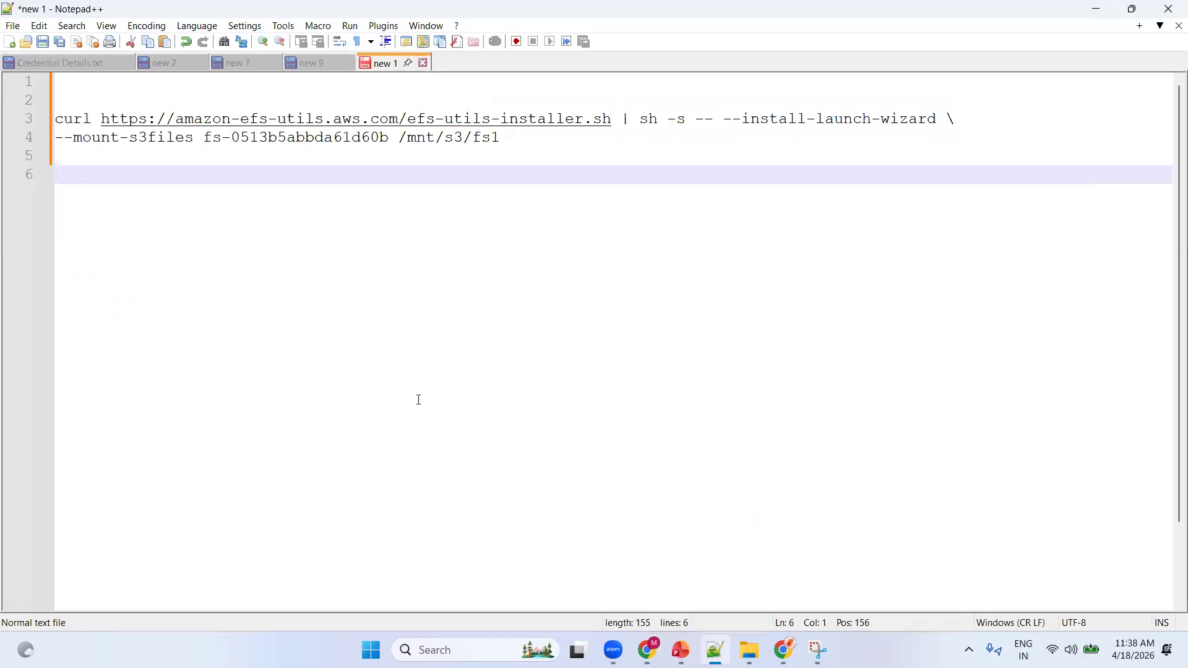
pyautogui.press('Return')
pyautogui.press('Return')
pyautogui.press('Return')
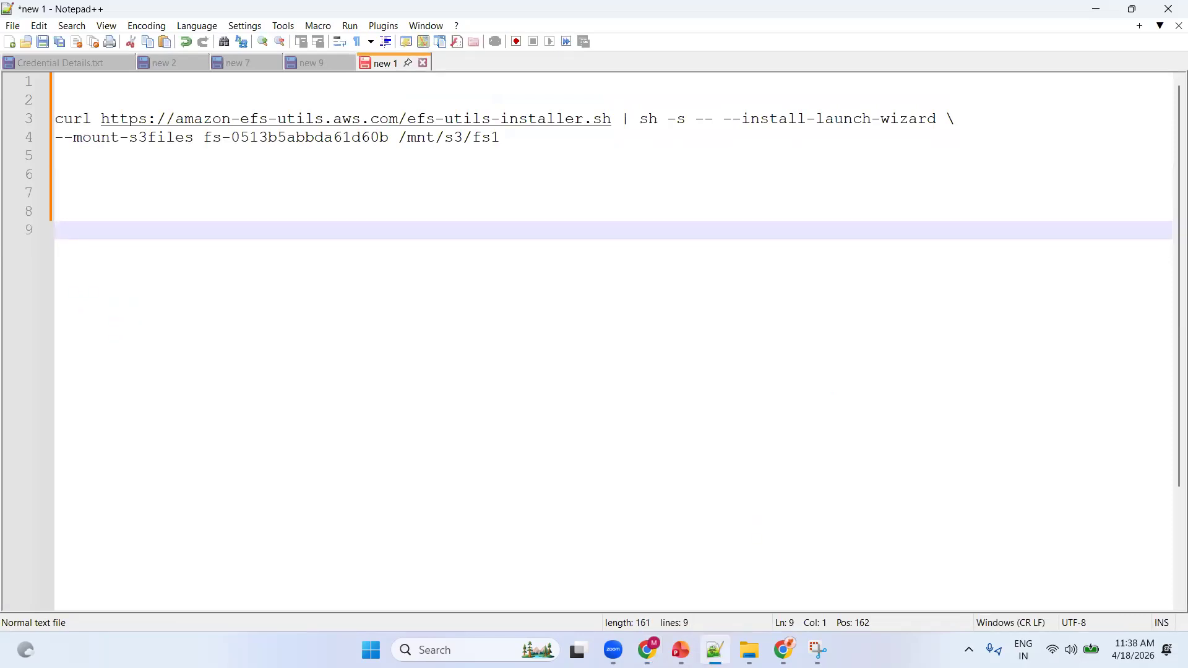
pyautogui.hotkey('ctrl', 'v')
pyautogui.press('Return')
pyautogui.press('Return')
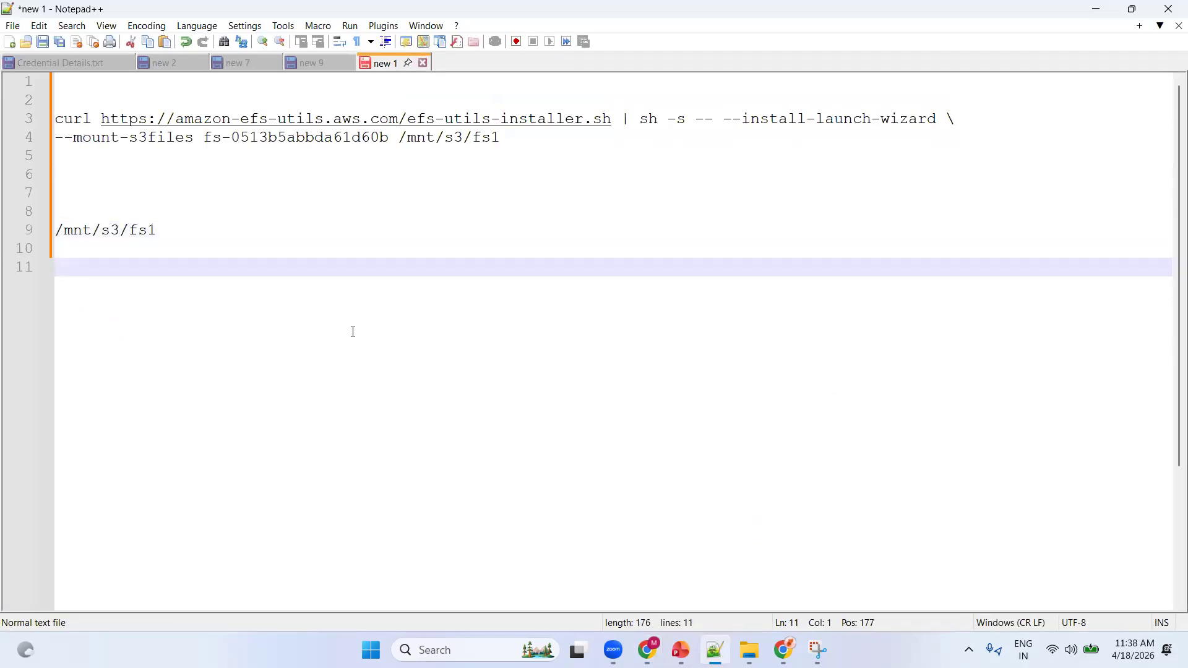
pyautogui.click(1096, 9)
# Check the launched instance's status in the instances list and refresh the S3 file system's mount targets
pyautogui.scroll(-3, 466, 367)
pyautogui.click(1087, 565)
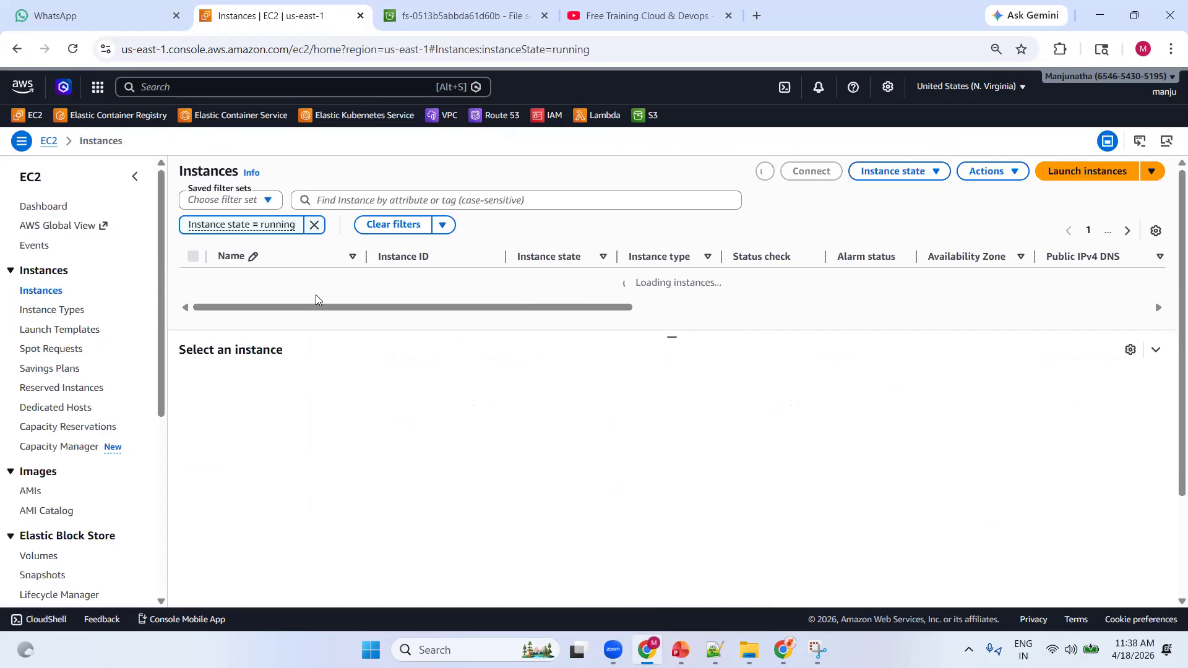
pyautogui.click(465, 24)
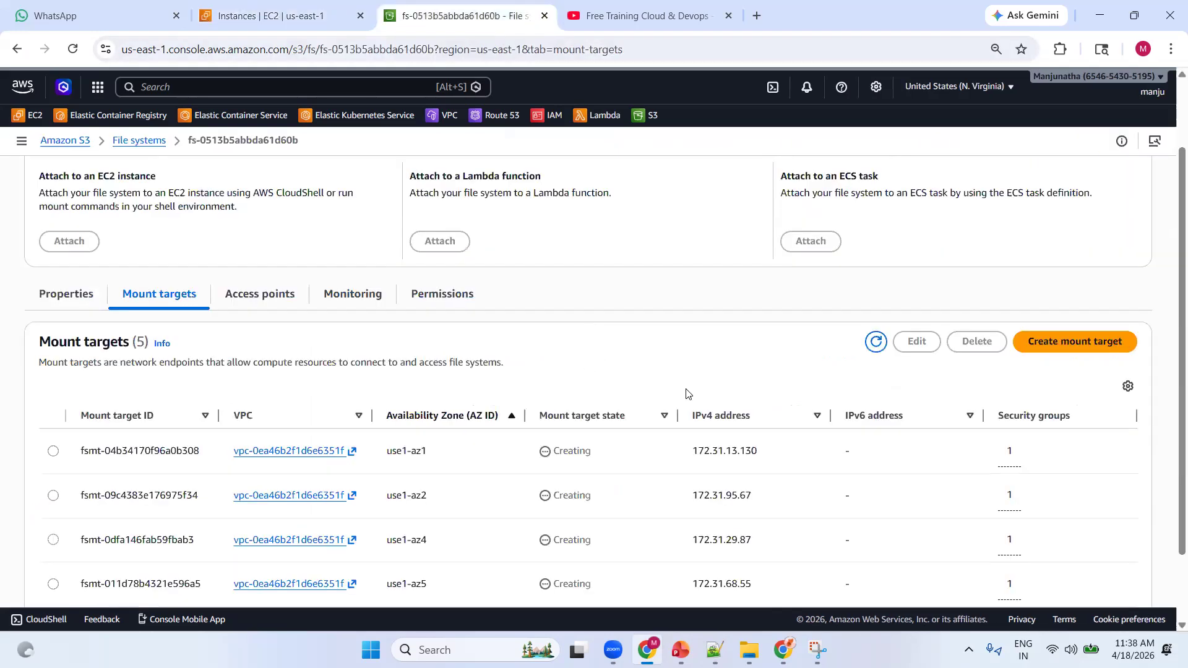
pyautogui.click(876, 343)
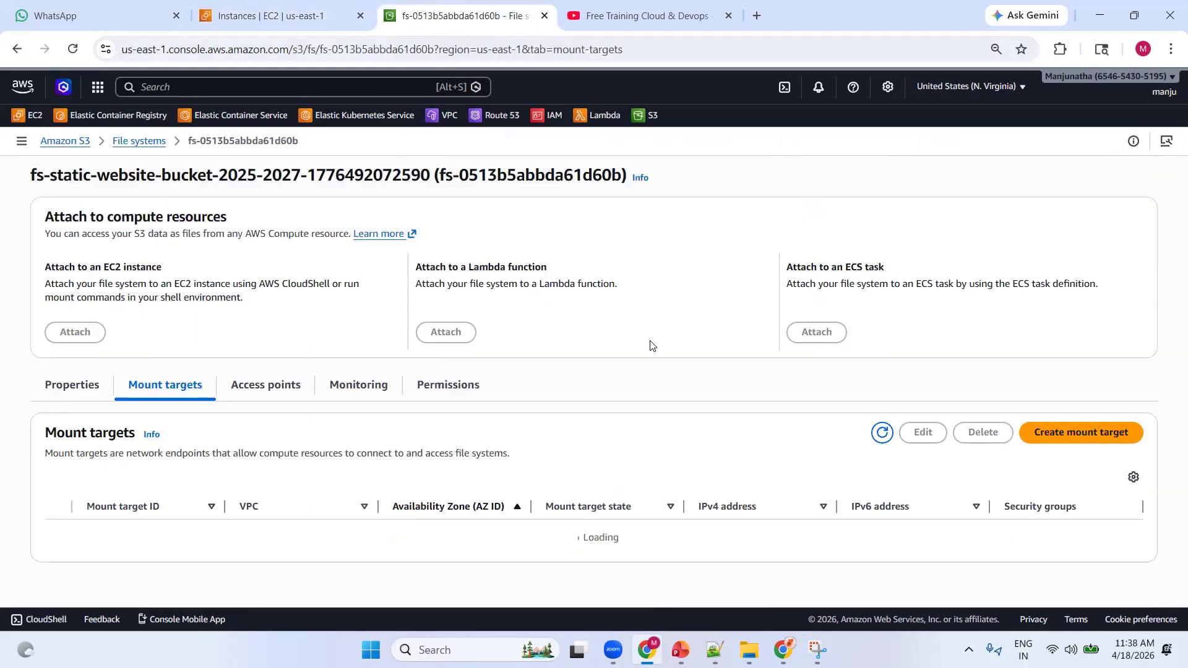
pyautogui.scroll(-2, 568, 458)
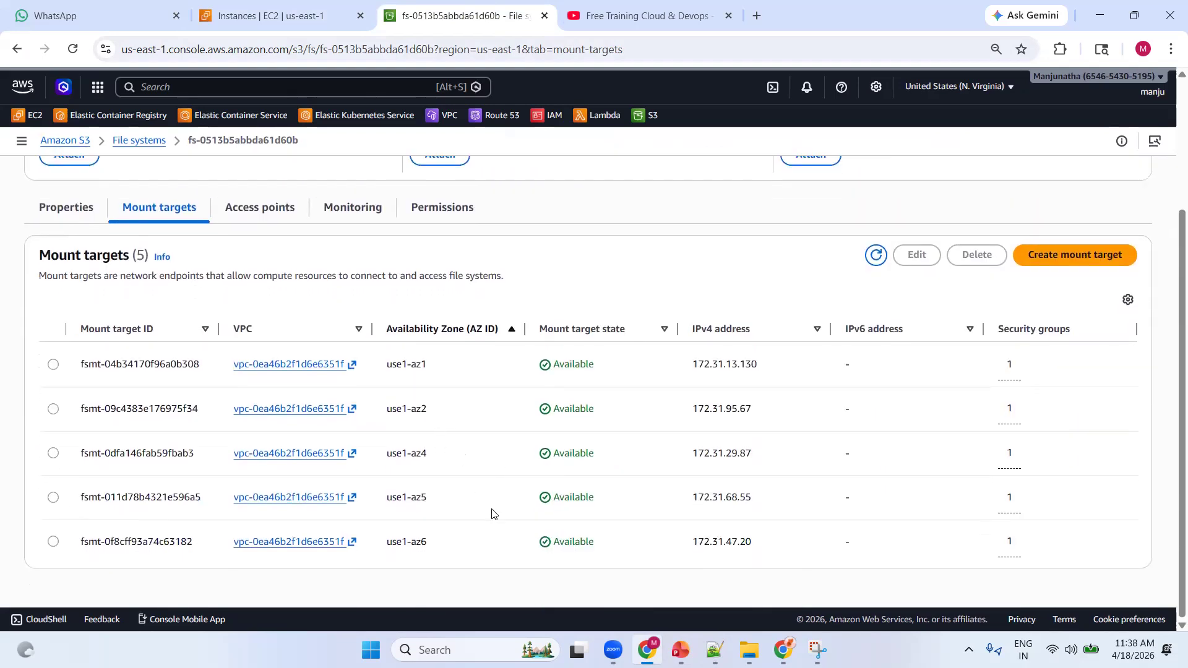
pyautogui.click(279, 17)
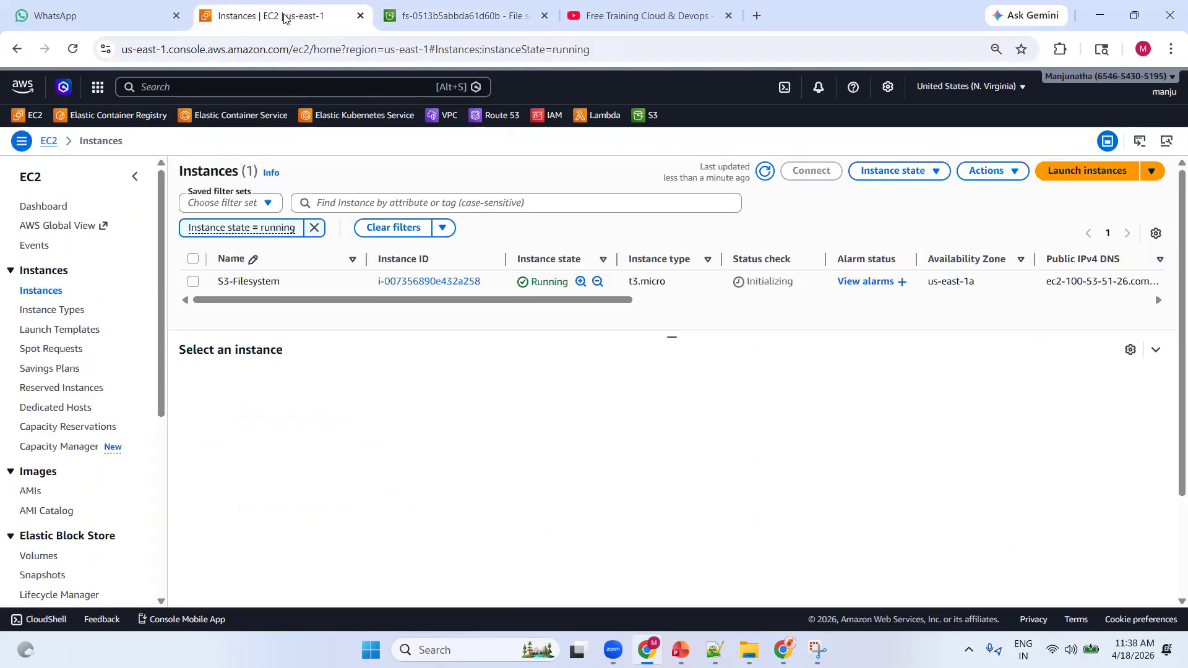
pyautogui.click(765, 171)
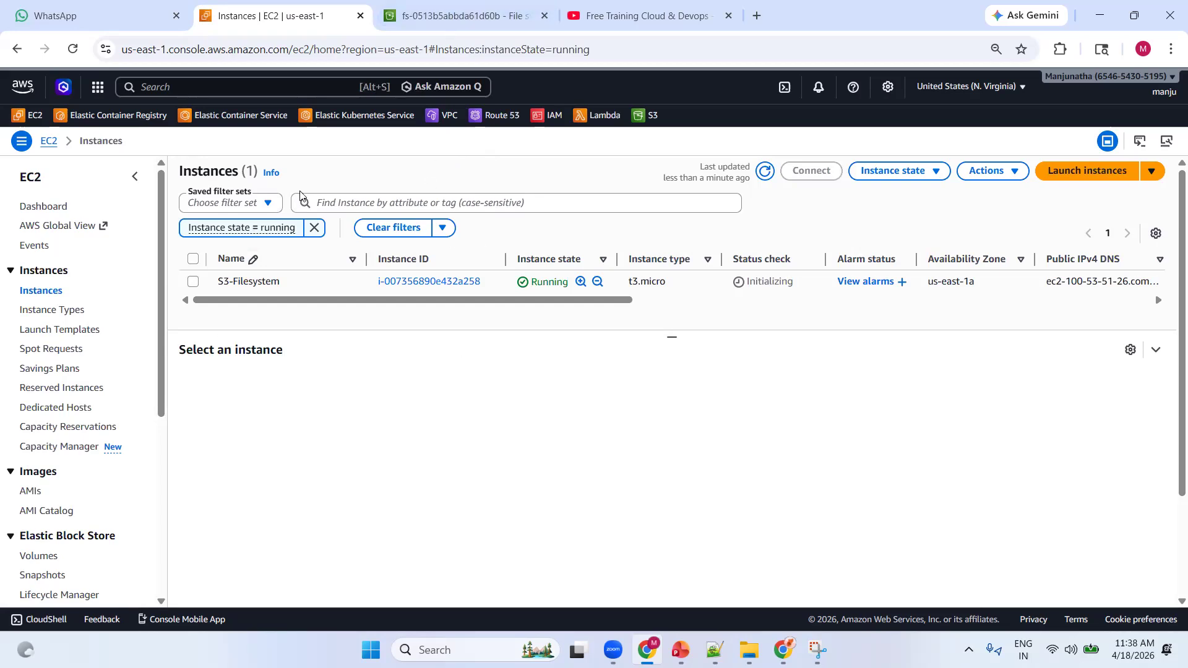
# Reopen file system fs-0513b5abbda61d60b from the file systems list and examine the state of its mount targets
pyautogui.click(453, 22)
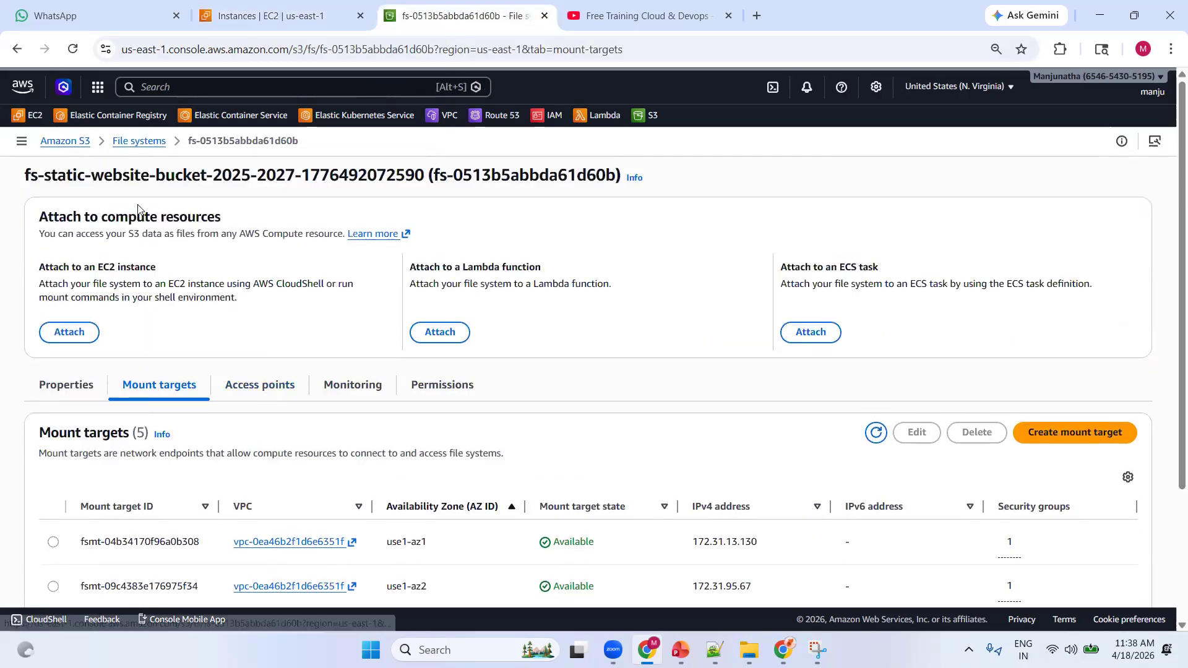
pyautogui.click(131, 141)
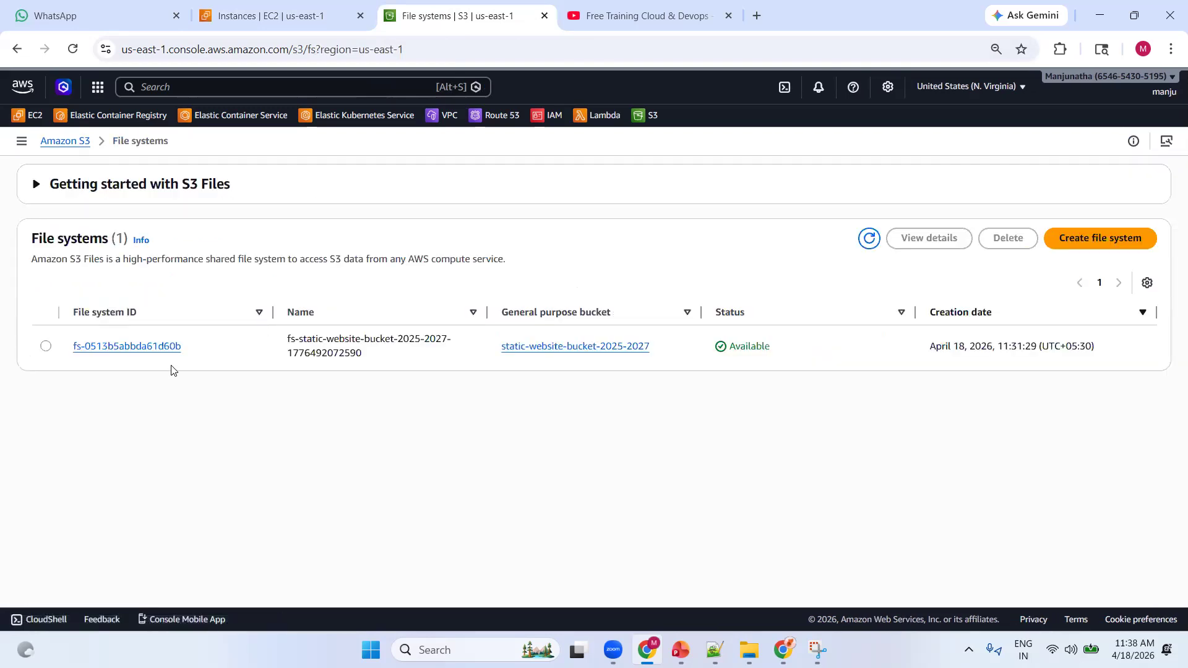
pyautogui.doubleClick(138, 347)
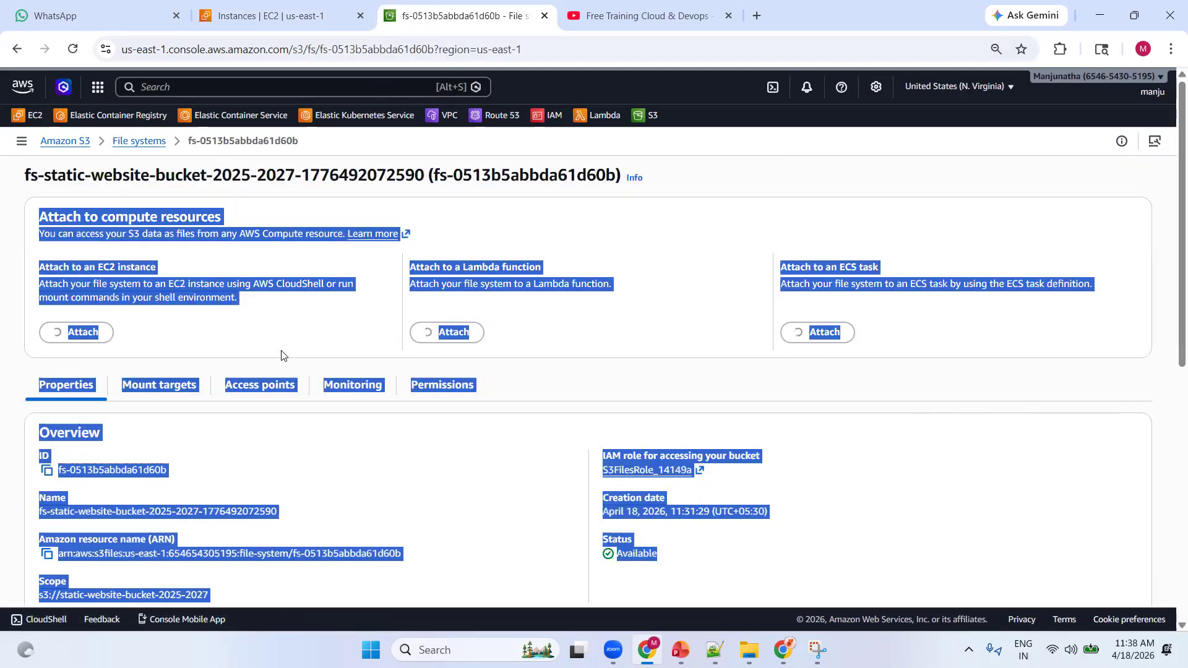
pyautogui.click(289, 319)
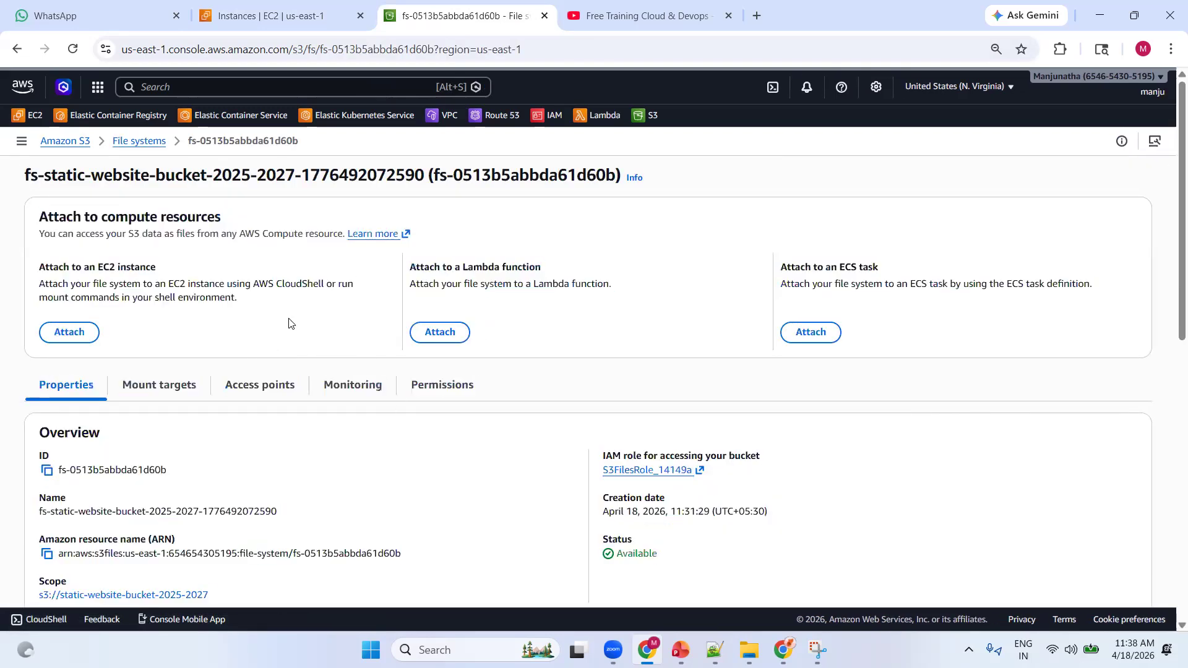
pyautogui.click(168, 385)
pyautogui.scroll(-2, 265, 331)
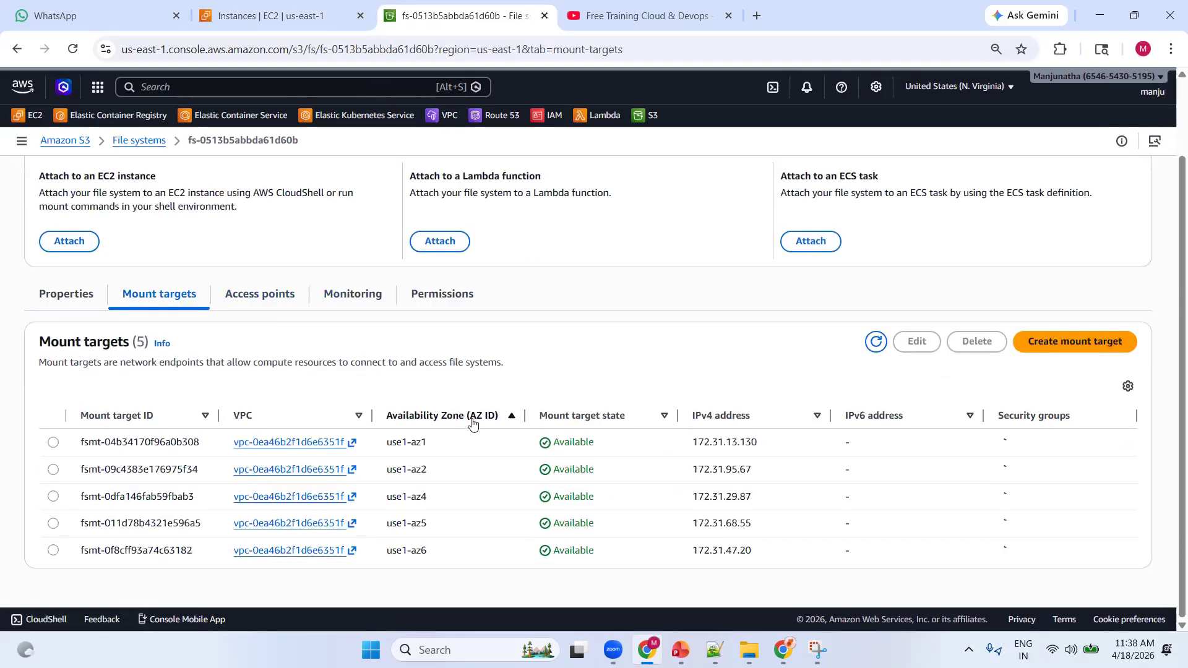
pyautogui.scroll(-2, 434, 421)
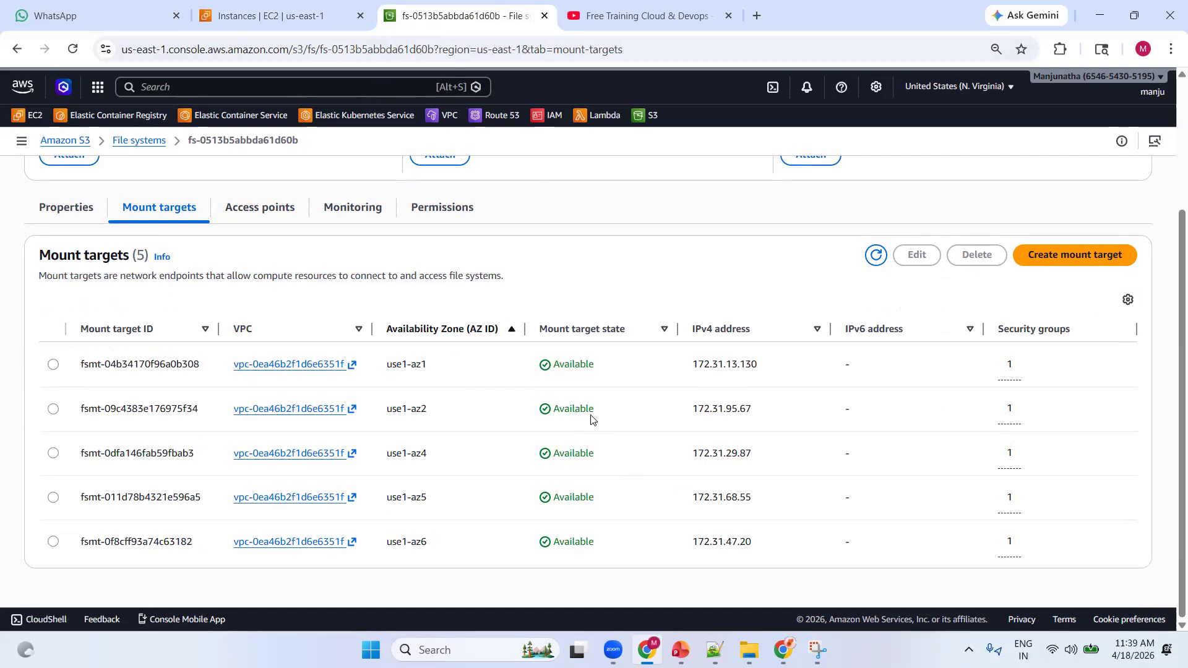
pyautogui.scroll(3, 379, 340)
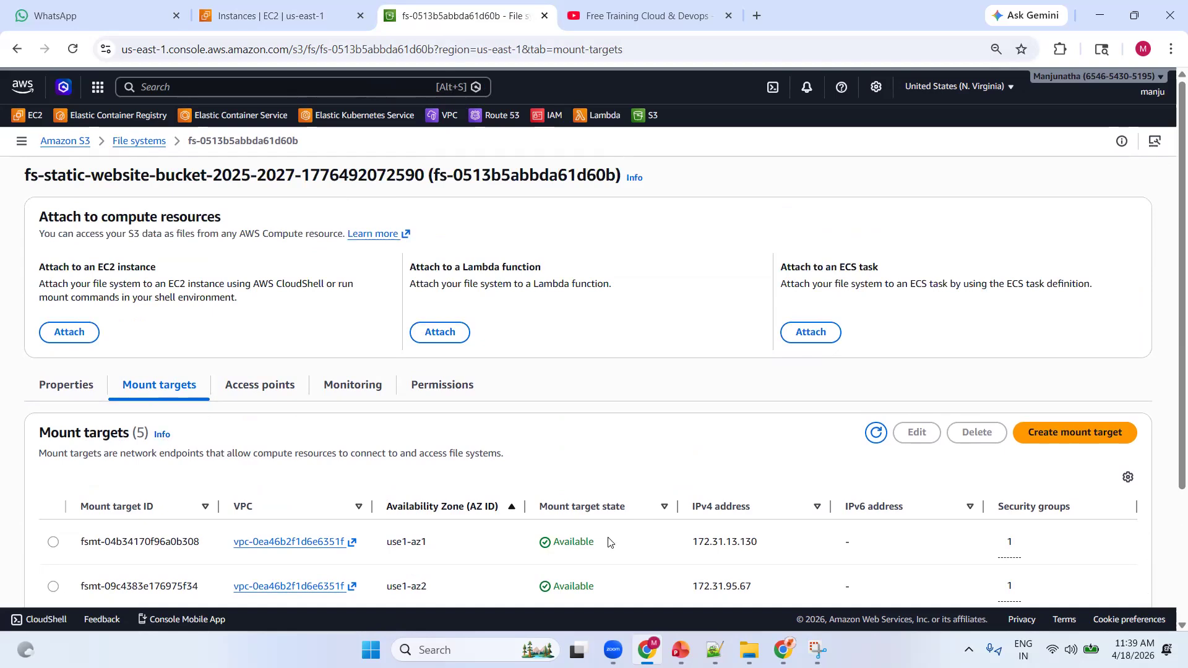
# Open the file system's page for attaching to an EC2 instance and copy the two-line curl mount command from the Notepad++ document
pyautogui.click(64, 336)
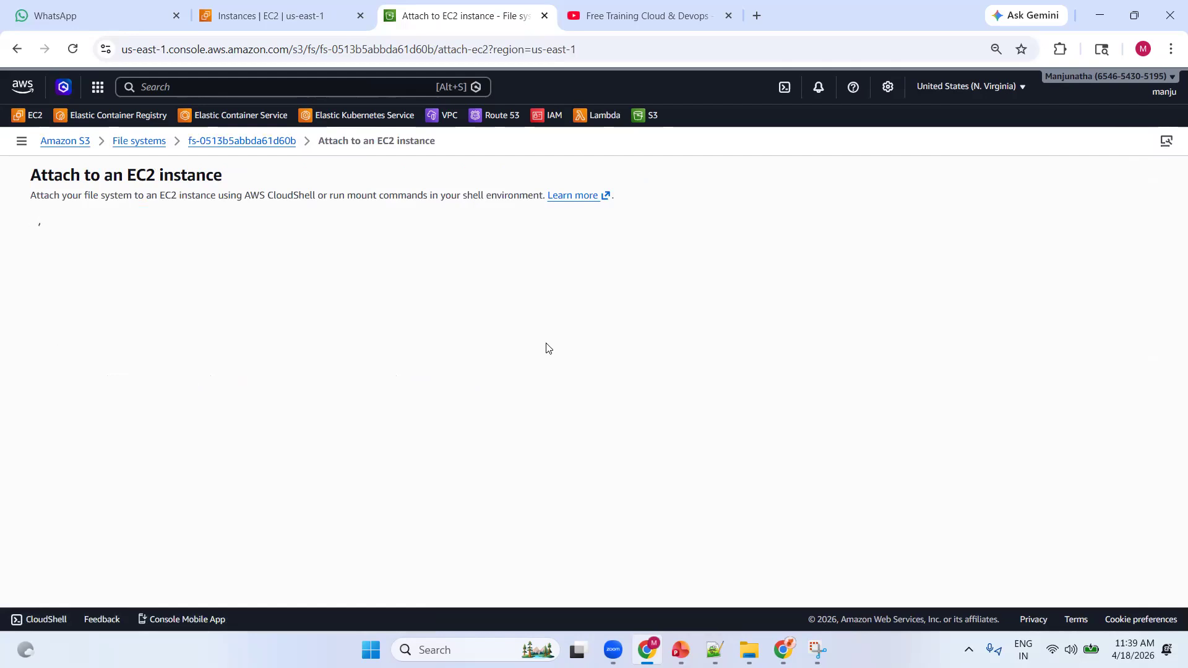
pyautogui.click(280, 16)
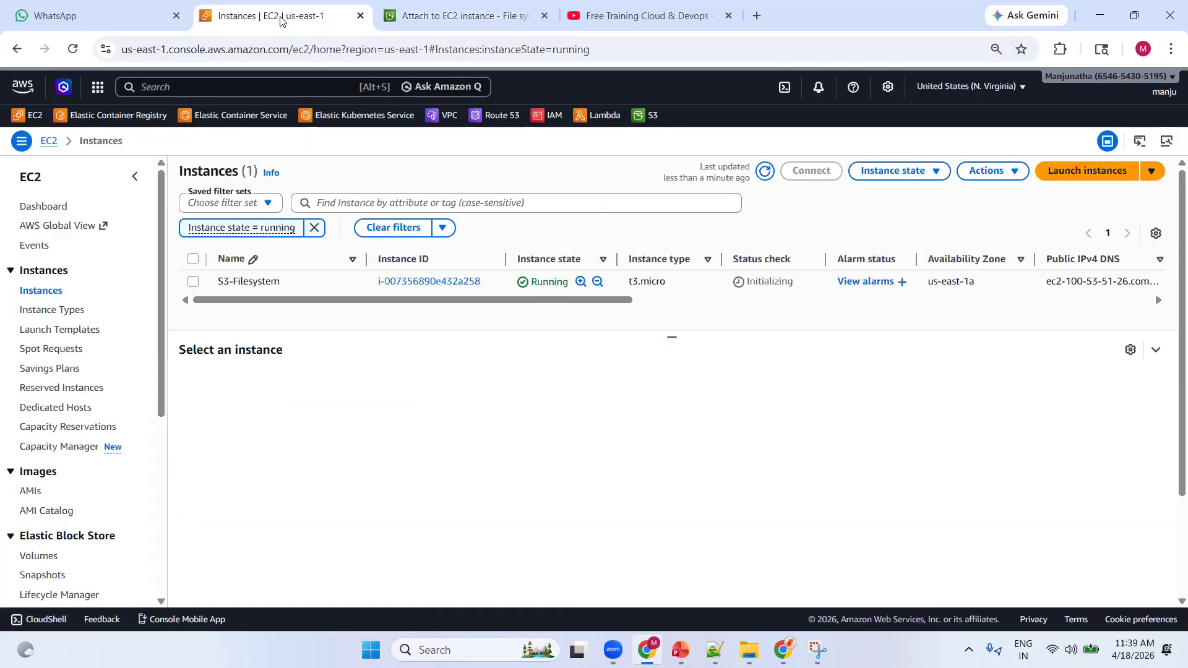
pyautogui.click(715, 650)
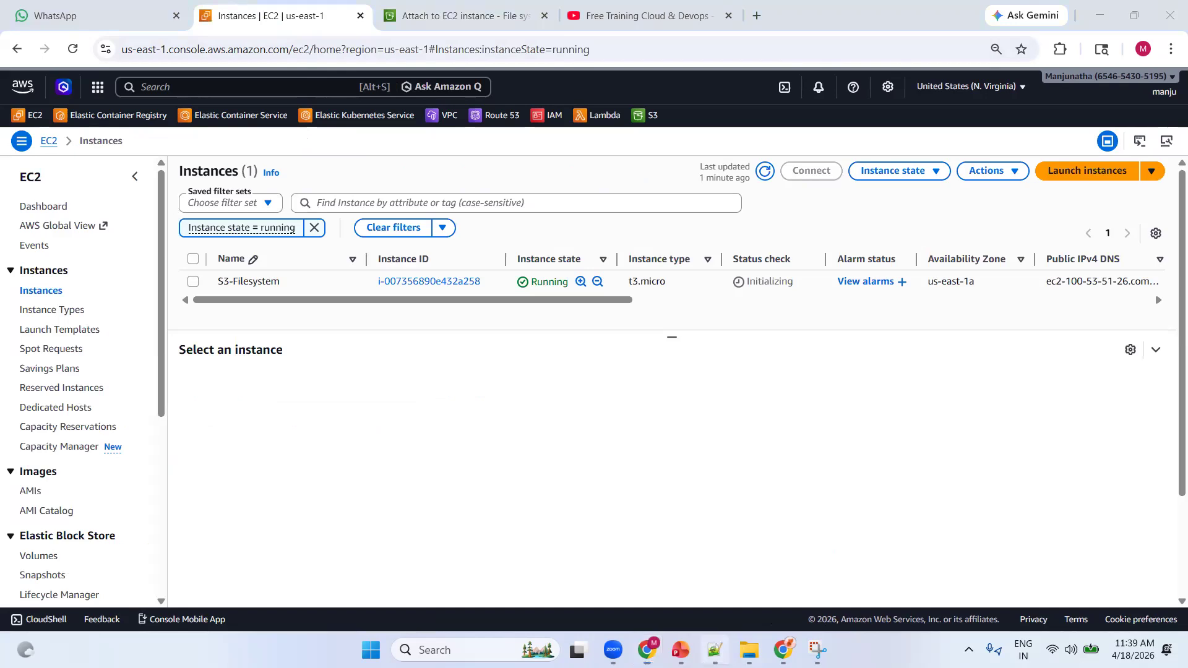
pyautogui.click(176, 230)
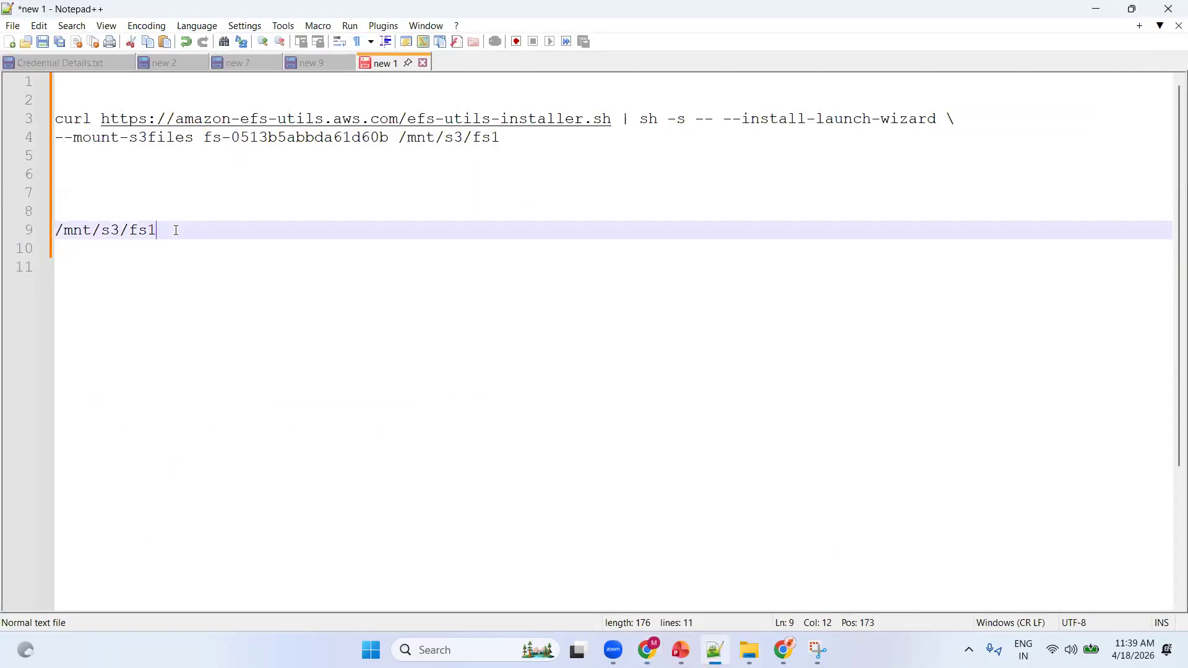
pyautogui.moveTo(509, 137); pyautogui.dragTo(37, 124)
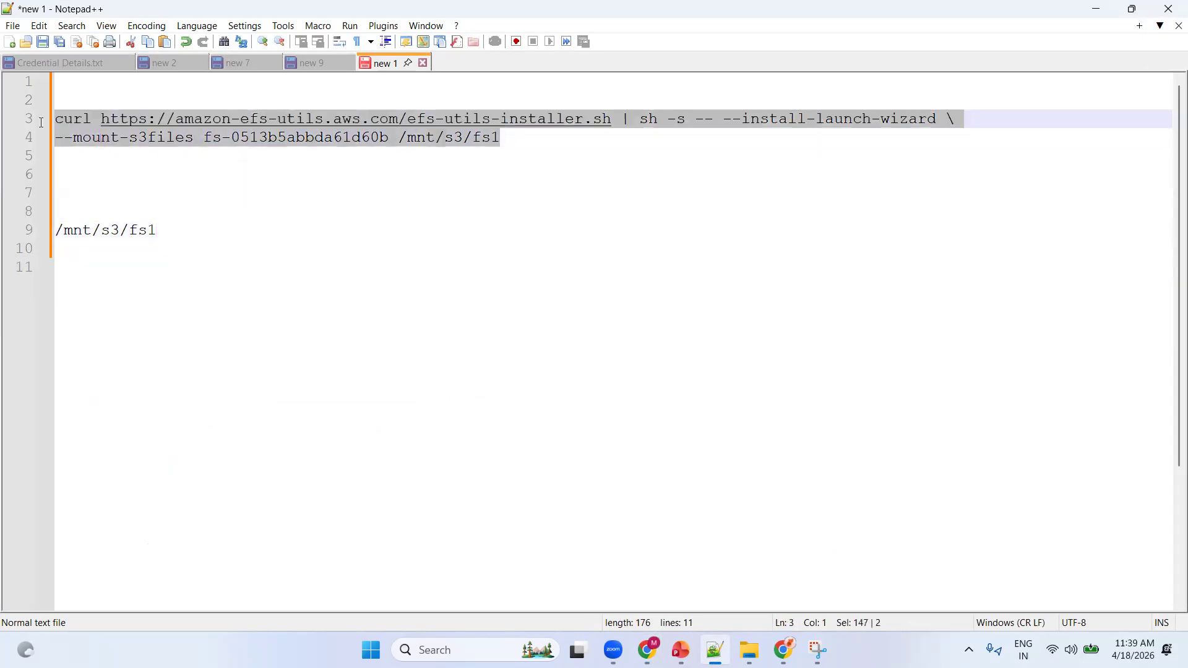
pyautogui.rightClick(84, 120)
pyautogui.click(145, 149)
pyautogui.click(1097, 19)
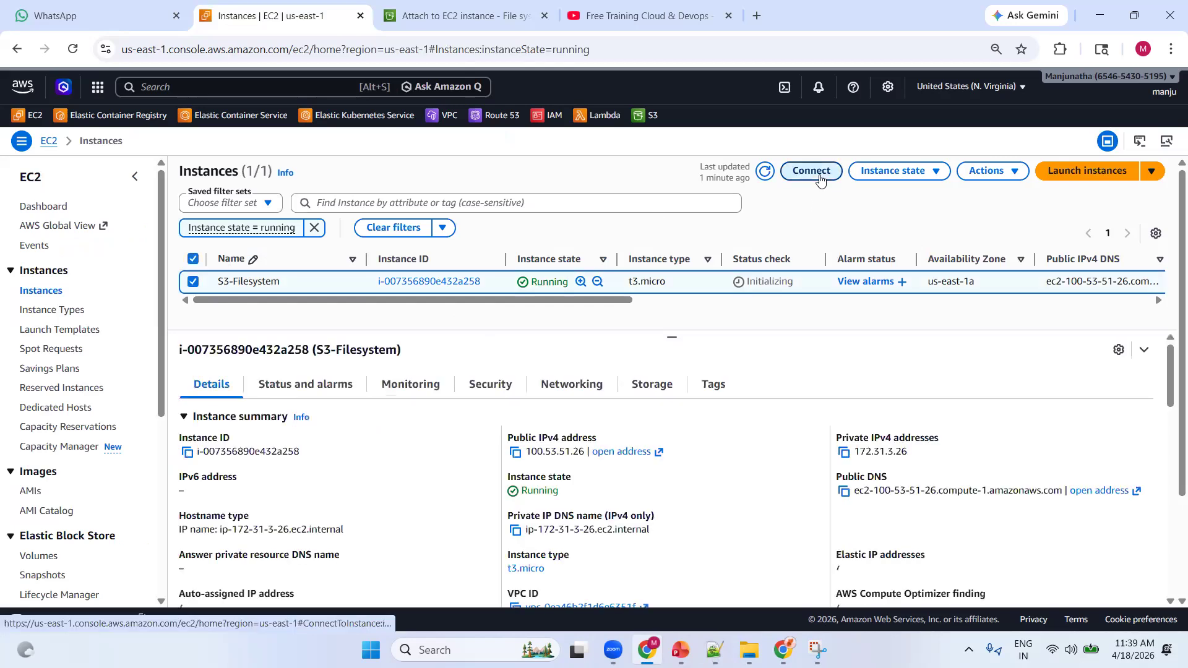
# Connect to the S3-Filesystem instance through EC2 Instance Connect using its public IP and the username ec2-user
pyautogui.click(812, 170)
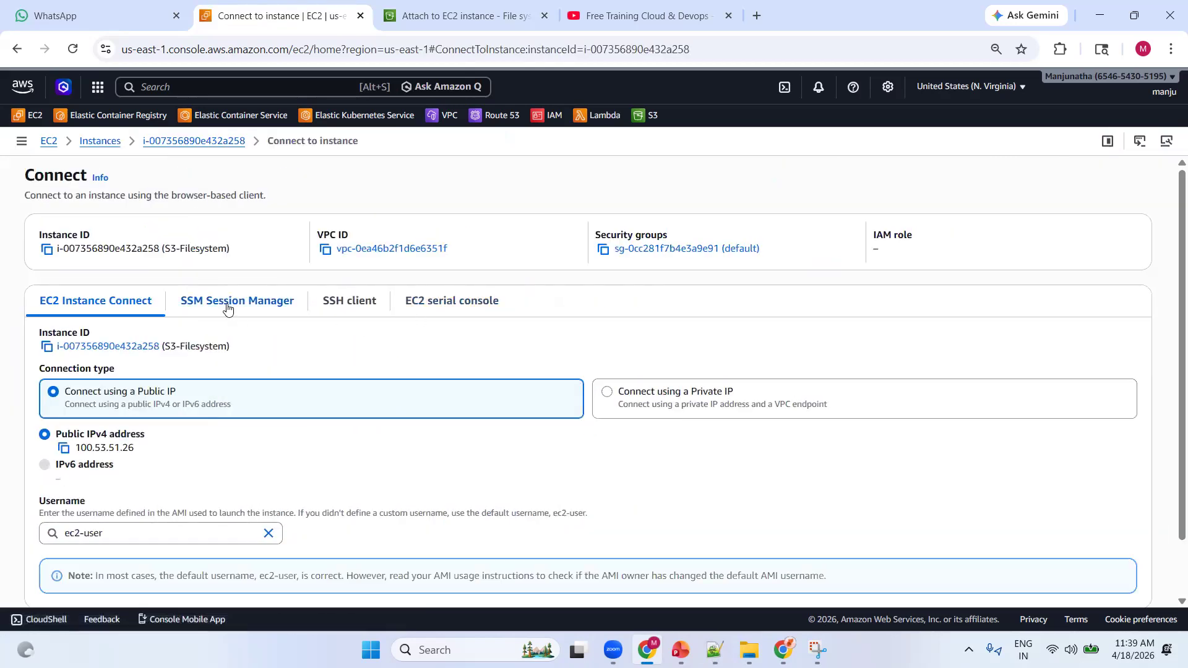
pyautogui.click(230, 302)
pyautogui.click(114, 302)
pyautogui.scroll(-1, 380, 398)
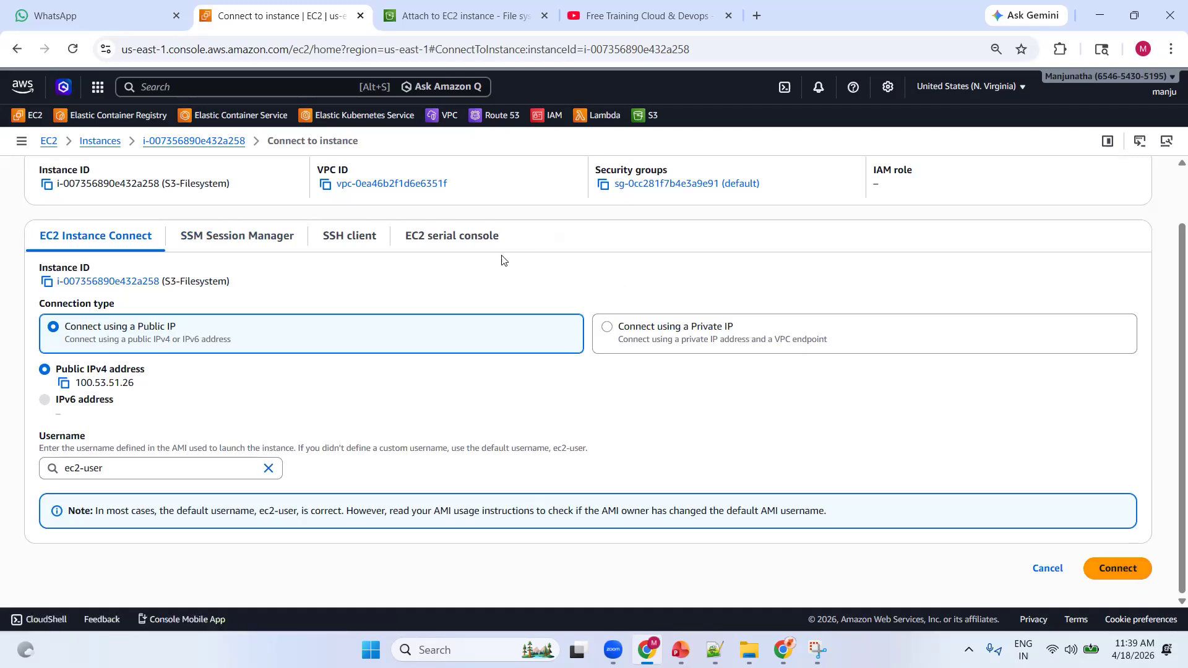
pyautogui.click(1117, 573)
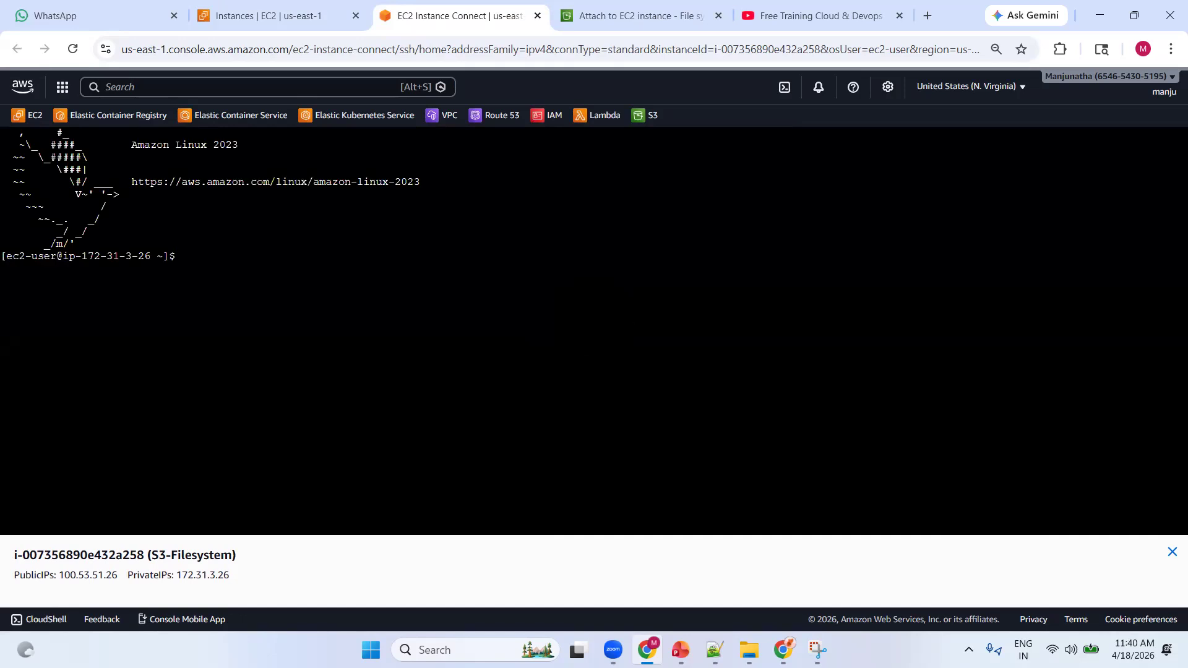
# Run sudo yum update in the instance terminal and clear the screen
pyautogui.write('sudo yum update')
pyautogui.press('Return')
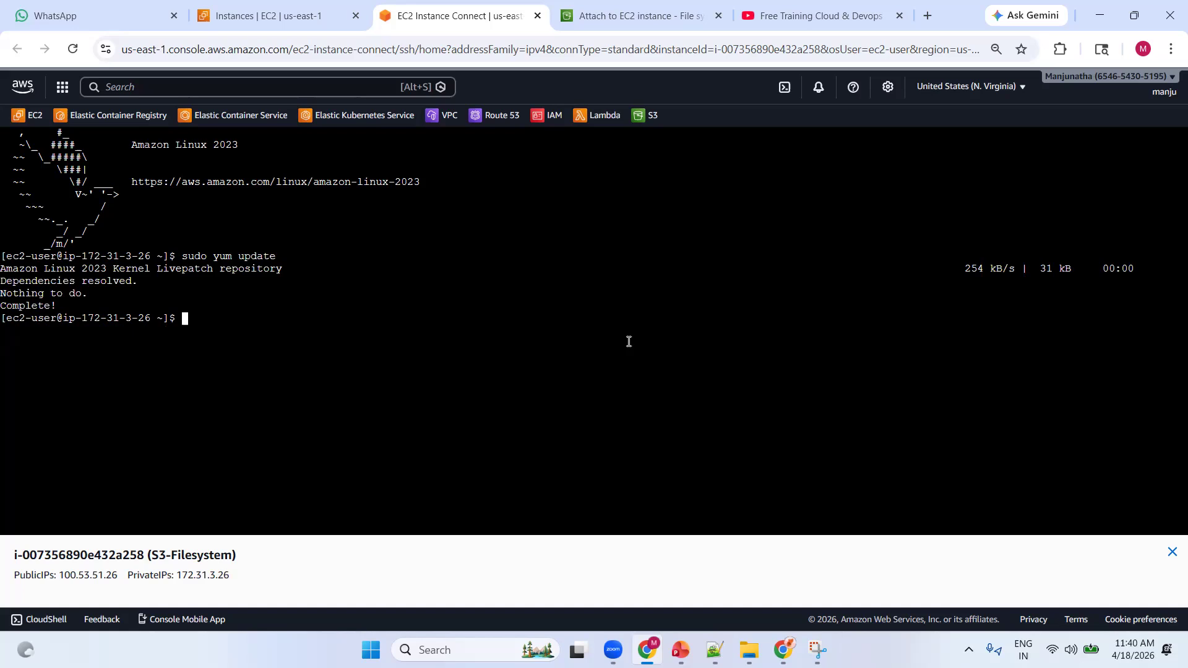
pyautogui.write('clear')
pyautogui.press('Return')
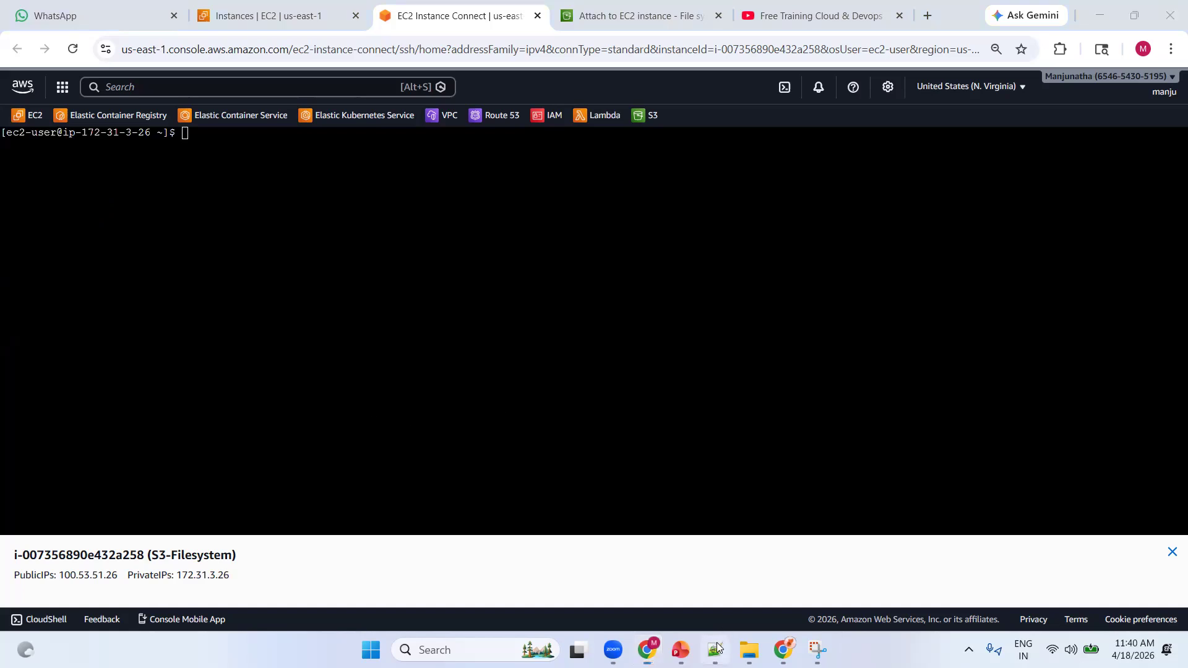
# Copy the selected curl installer and mount command again from the Notepad++ document and return to the instance terminal
pyautogui.click(716, 650)
pyautogui.rightClick(402, 137)
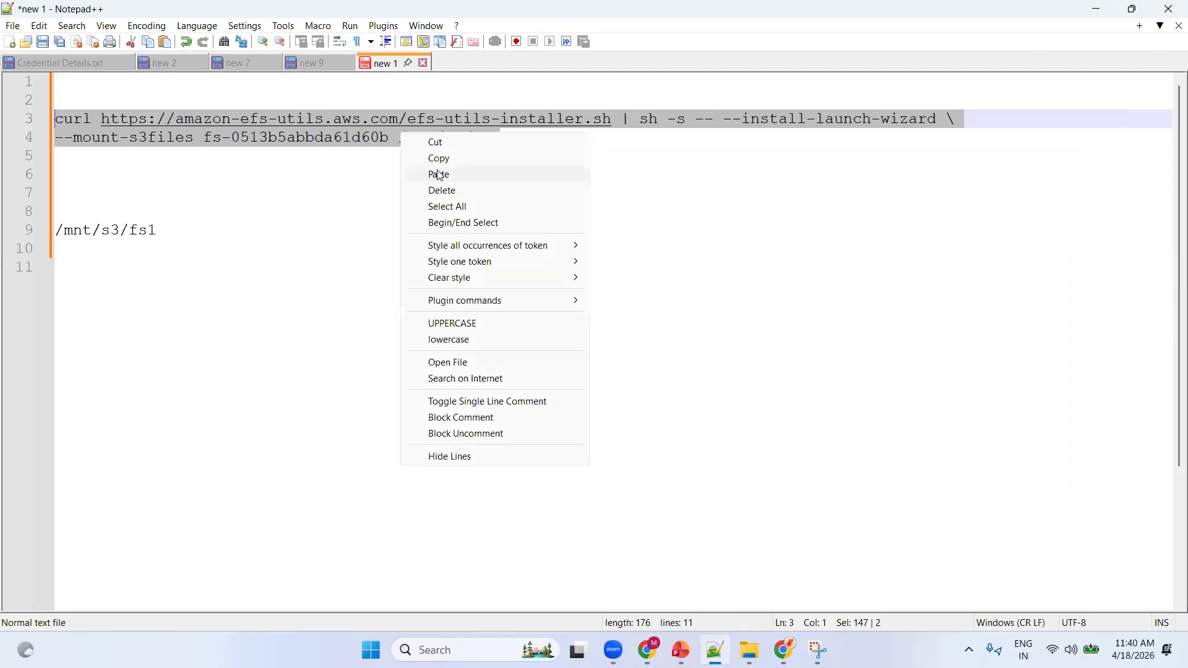
pyautogui.click(448, 158)
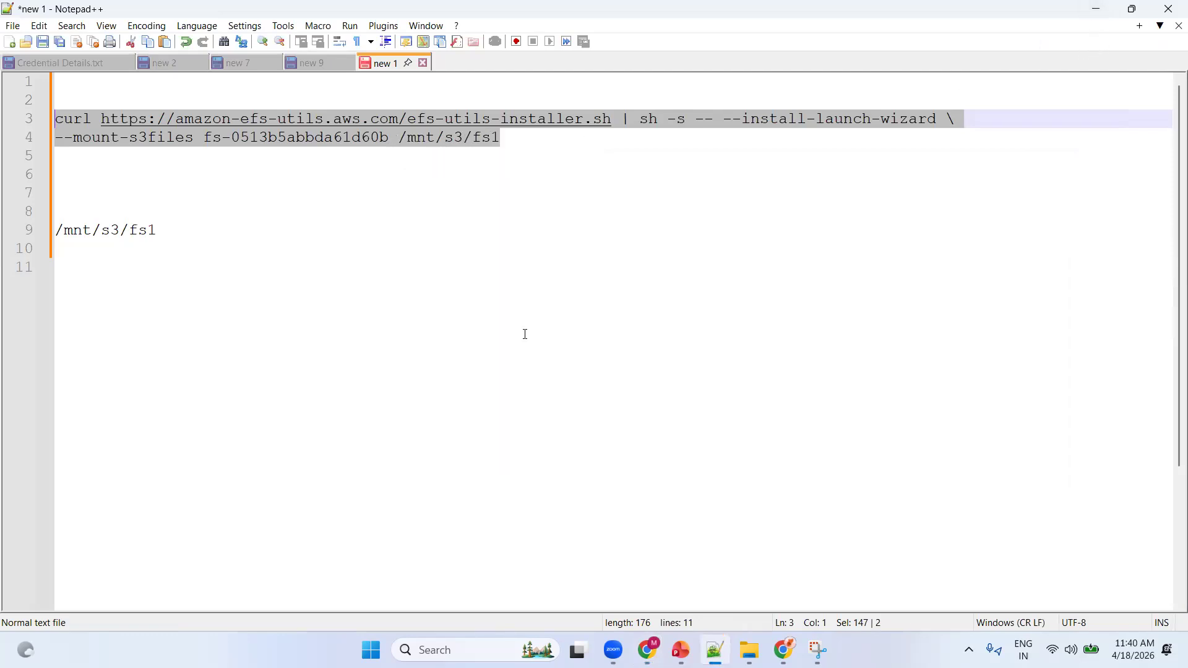
pyautogui.click(1097, 8)
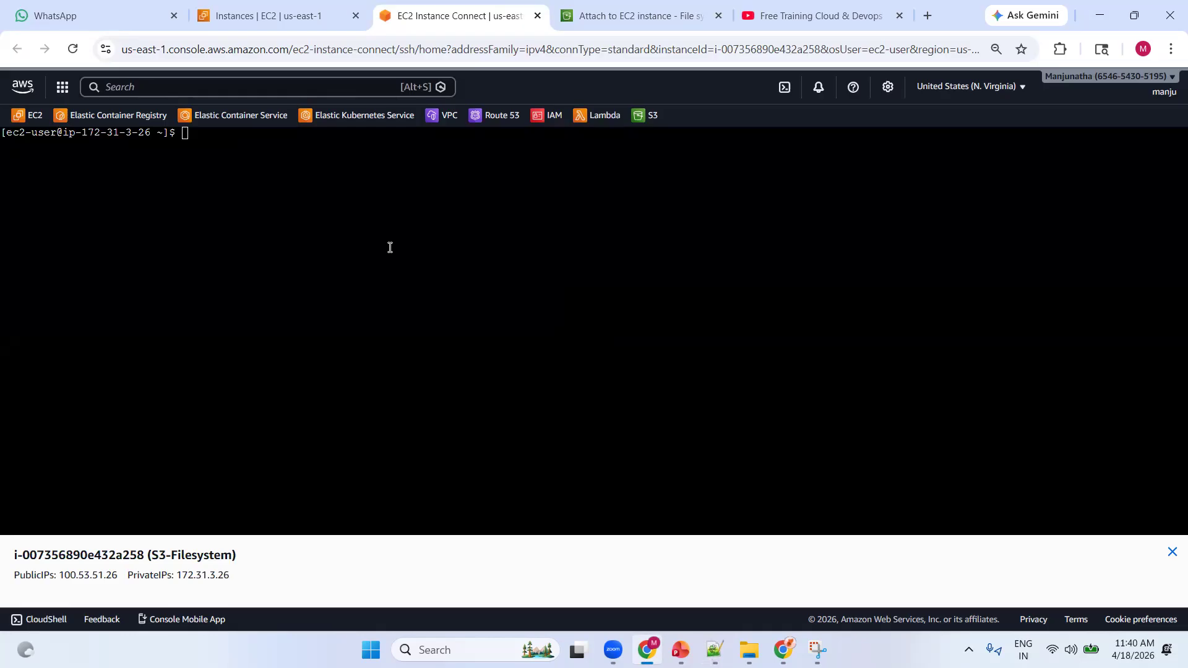
# Run df -h on the instance and examine the list of mounted file systems
pyautogui.write('df -h')
pyautogui.press('Return')
pyautogui.moveTo(358, 236); pyautogui.dragTo(3, 155)
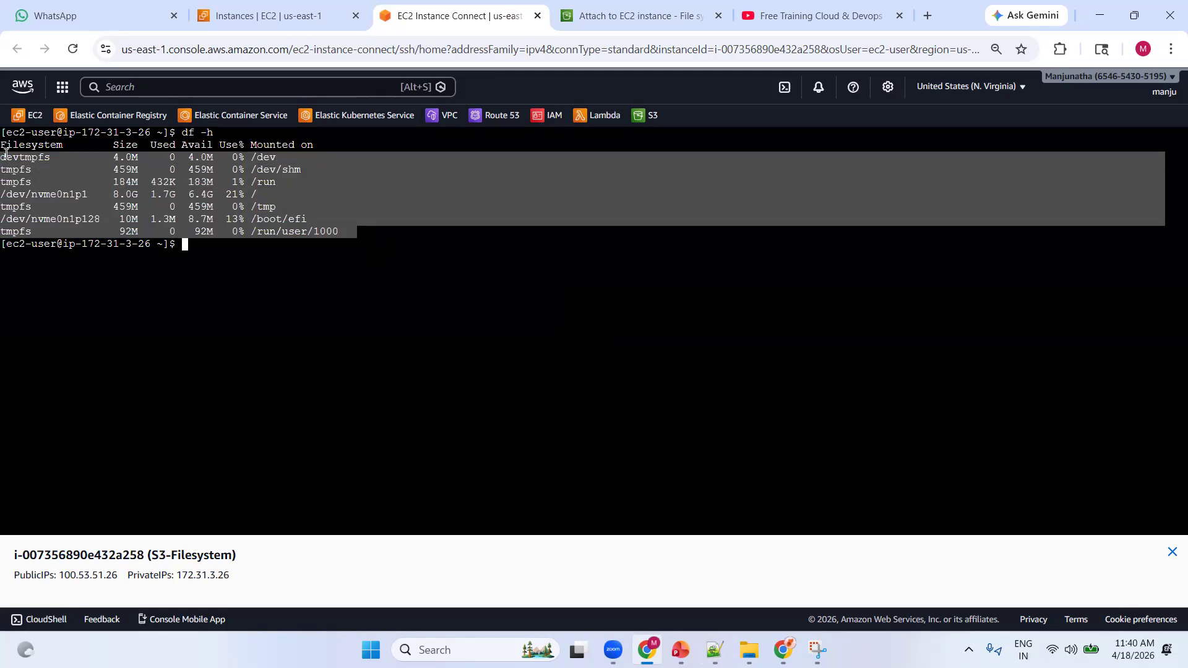
pyautogui.doubleClick(242, 268)
pyautogui.rightClick(240, 261)
pyautogui.click(216, 254)
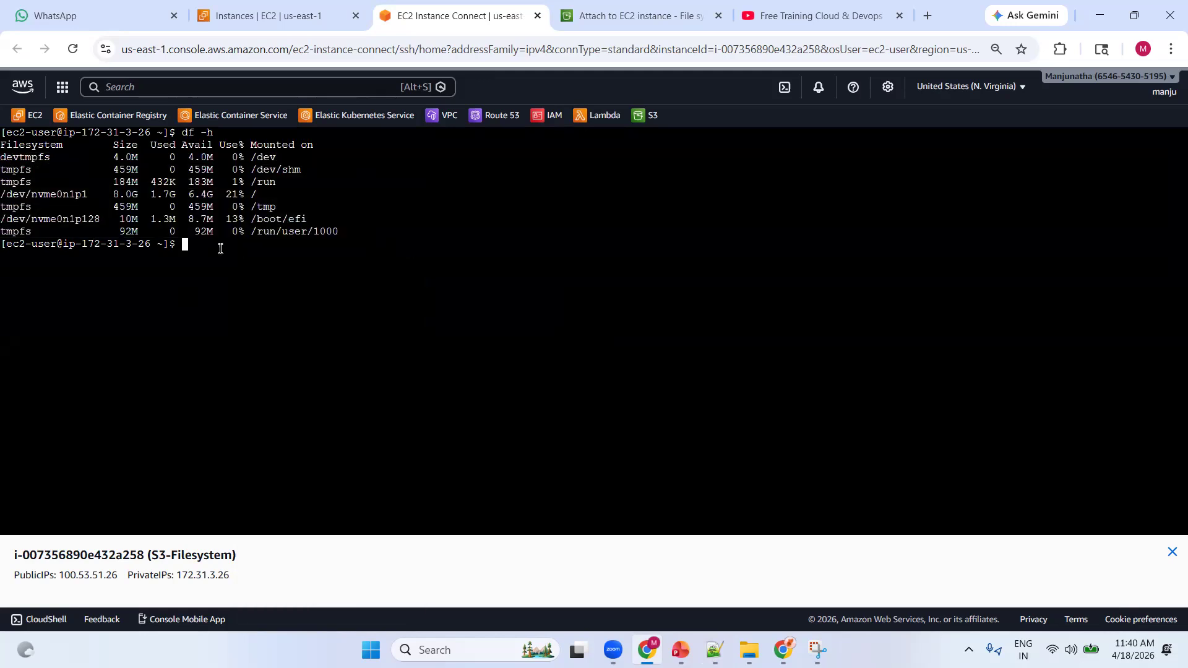
# Paste the copied efs-utils curl command with --mount-s3files fs-0513b5abbda61d60b /mnt/s3/fs1 into the terminal and run it
pyautogui.rightClick(220, 249)
pyautogui.click(247, 425)
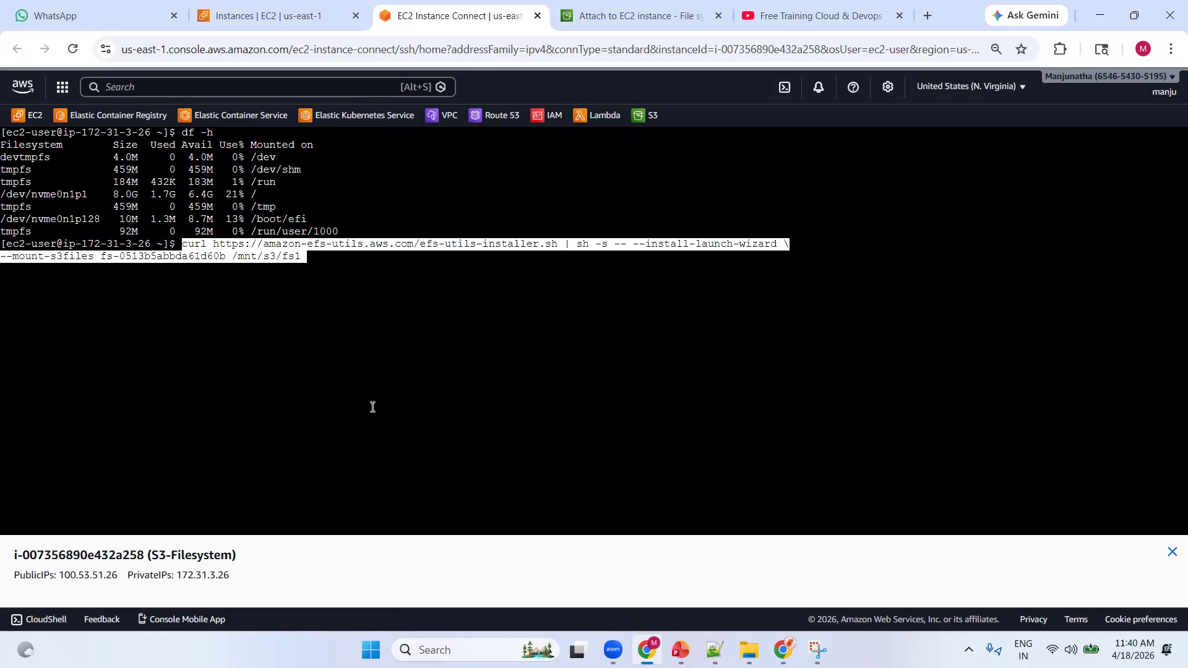
pyautogui.press('Right')
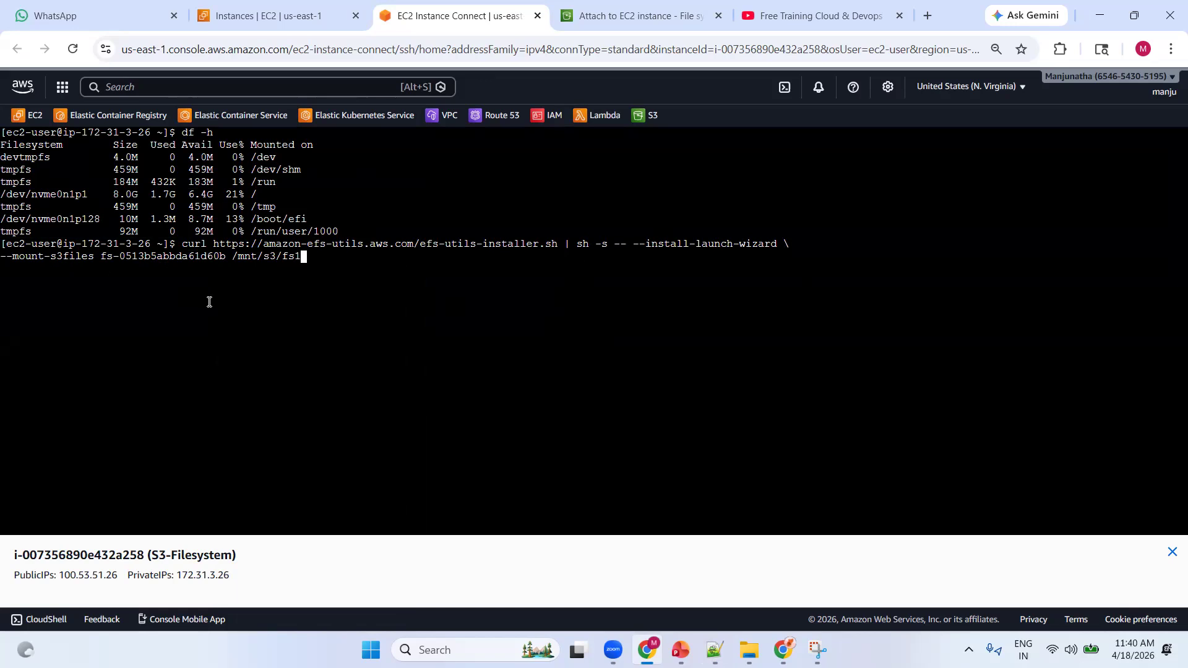
pyautogui.press('Return')
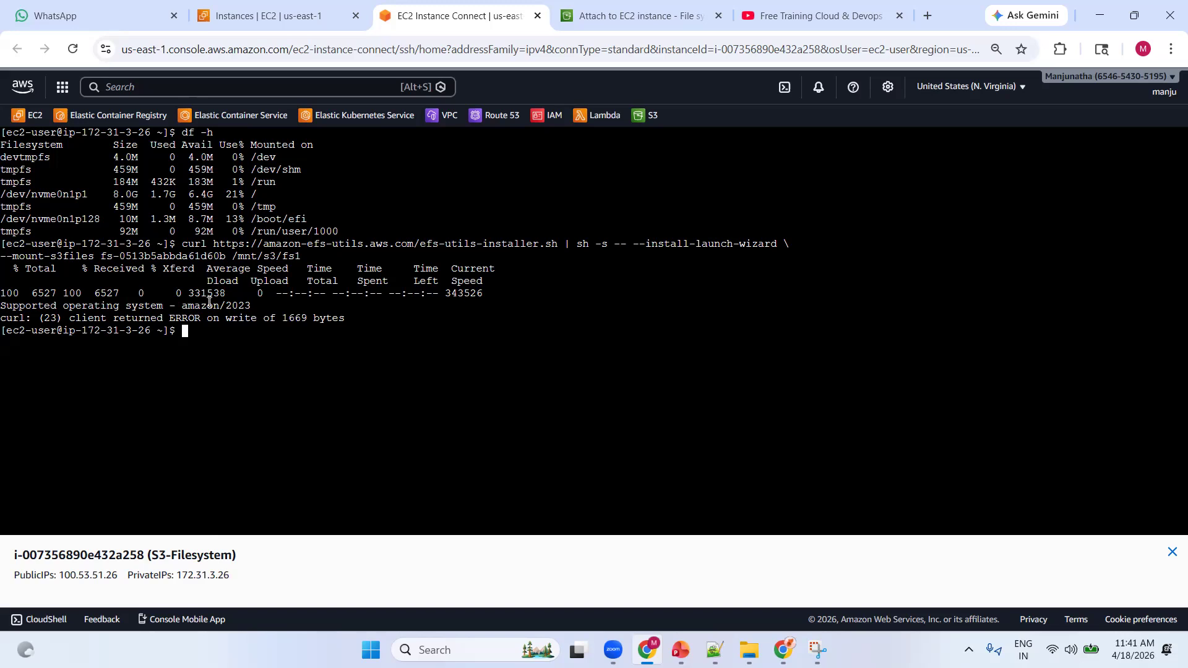
# Run ls and df -h to check whether the S3 file system is mounted
pyautogui.write('ls')
pyautogui.press('Return')
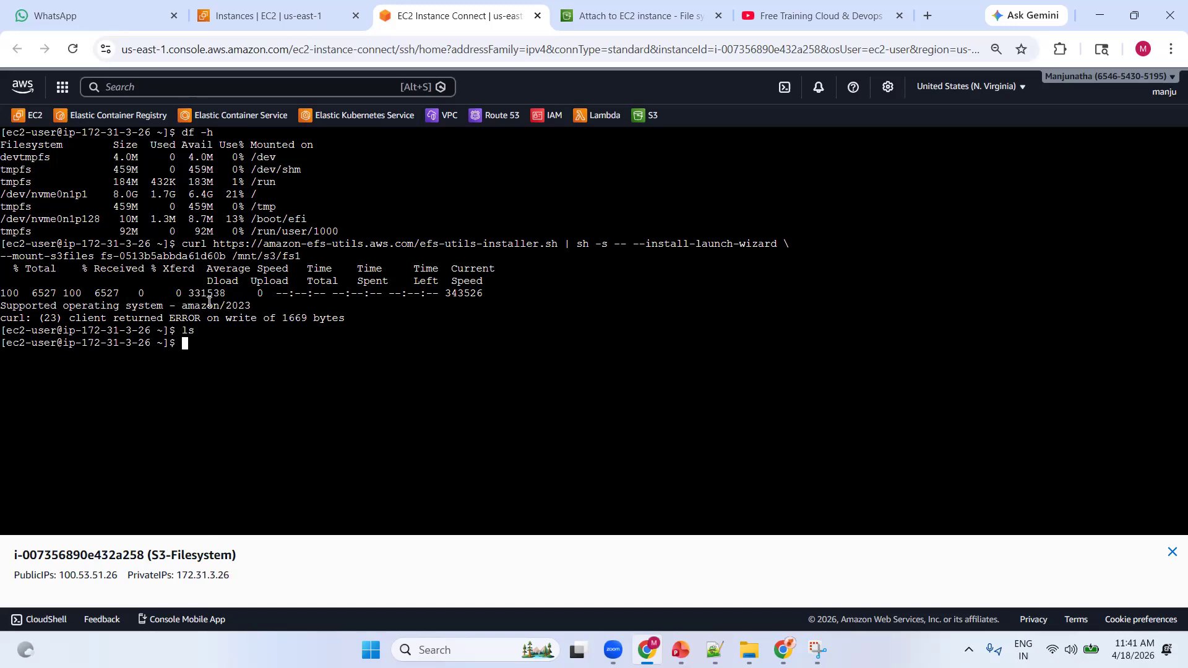
pyautogui.write('df -h')
pyautogui.press('Return')
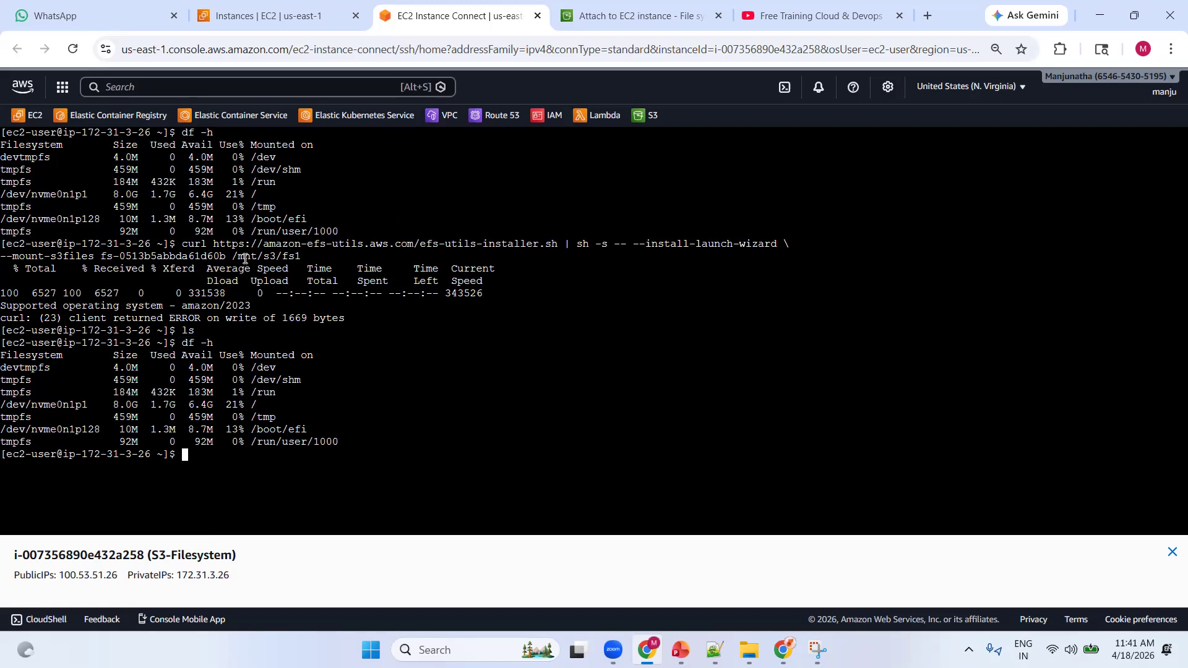
# Choose the S3-Filesystem instance as the compute resource on the Attach to an EC2 instance page to get its attach instructions
pyautogui.click(612, 18)
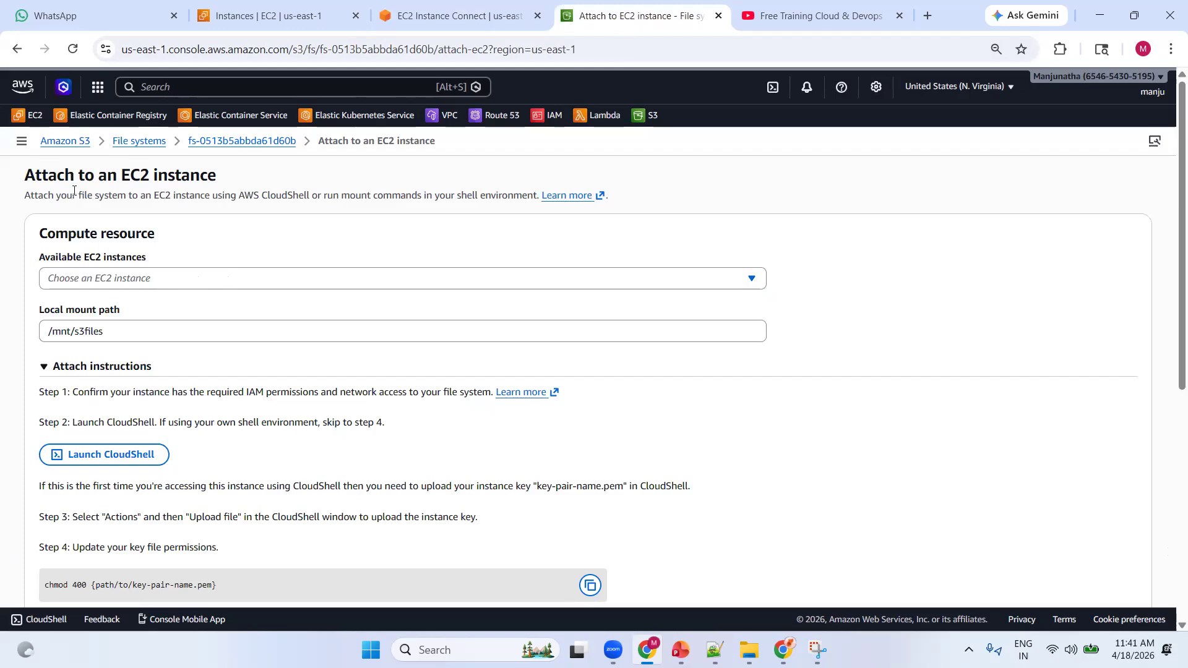
pyautogui.click(154, 283)
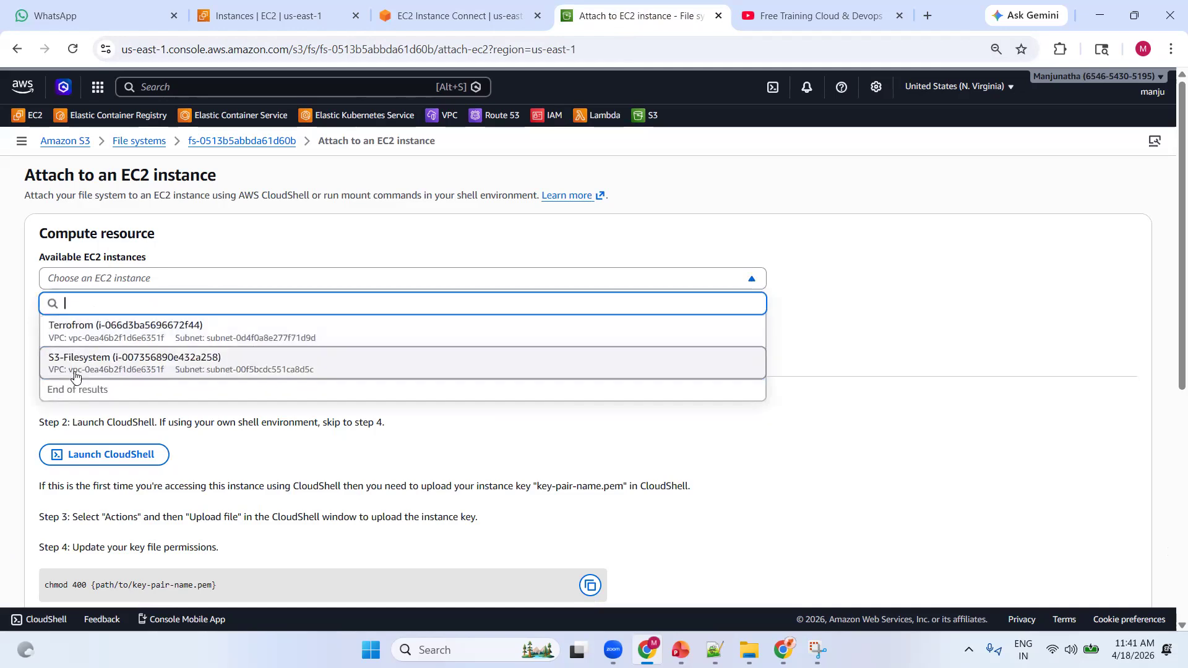
pyautogui.click(154, 371)
pyautogui.scroll(-2, 322, 340)
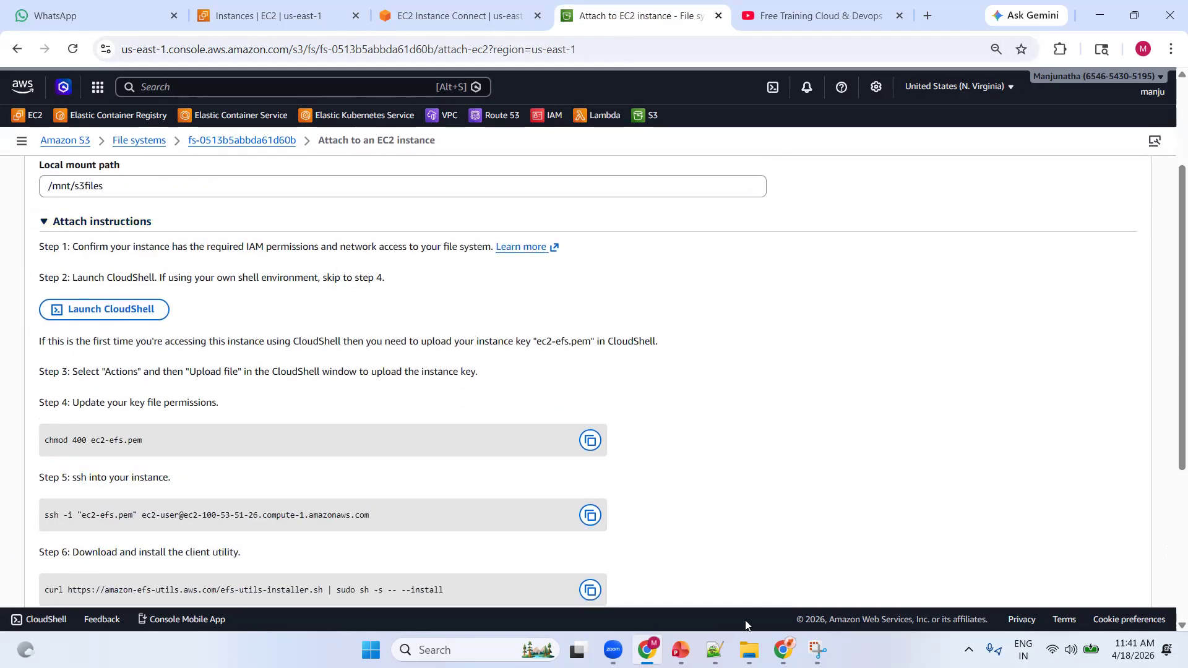
# Check the mount command saved in the Notepad++ document and return to the attach instructions
pyautogui.click(716, 649)
pyautogui.click(716, 649)
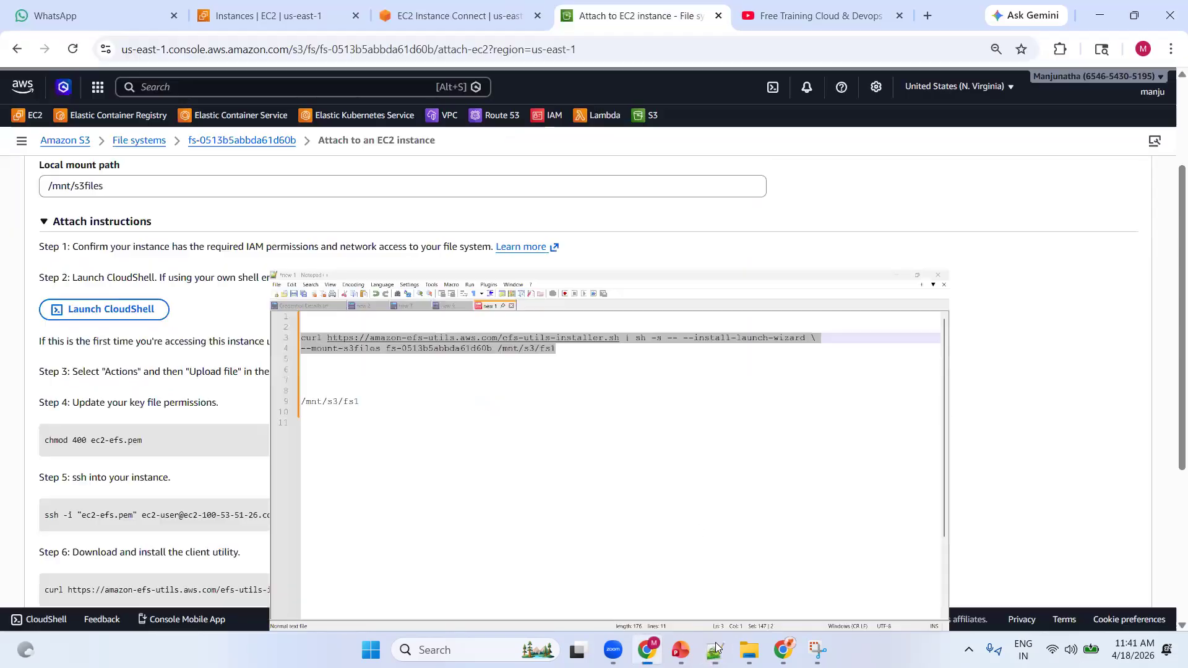
pyautogui.click(717, 649)
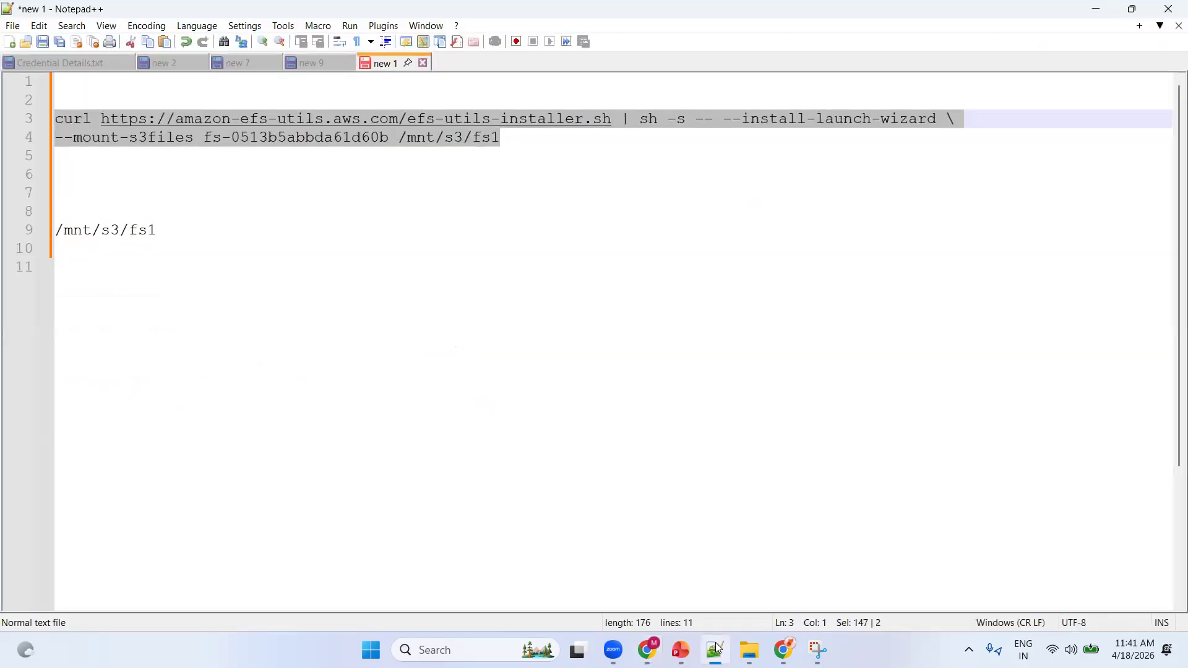
pyautogui.click(716, 648)
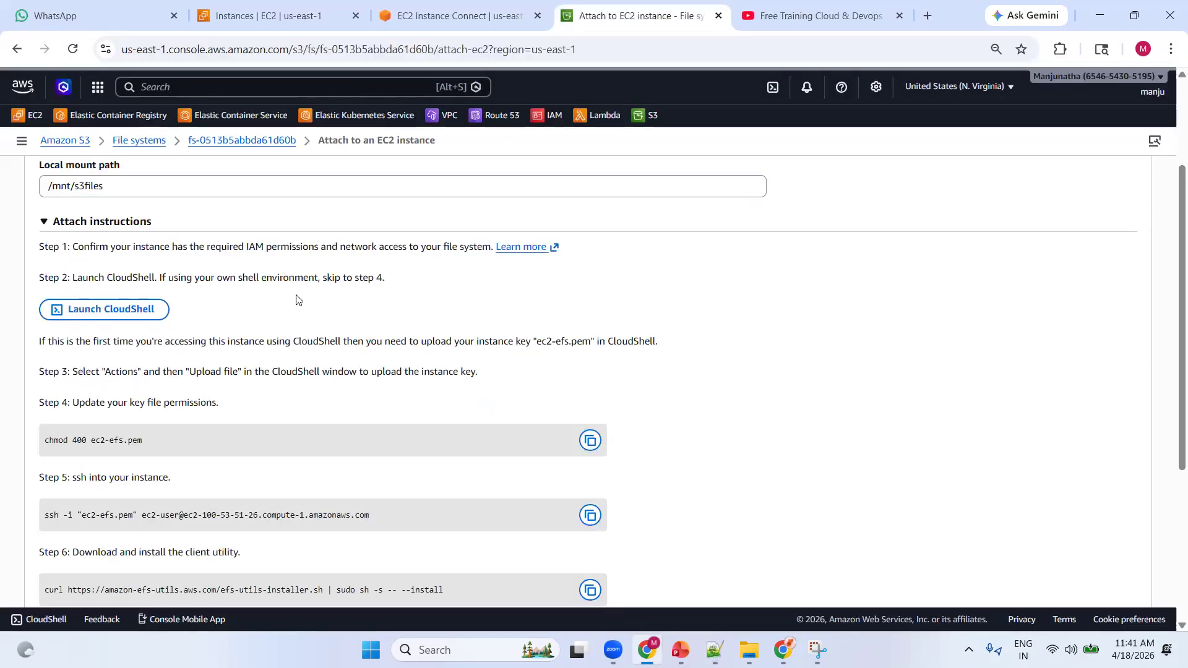
pyautogui.scroll(-5, 297, 300)
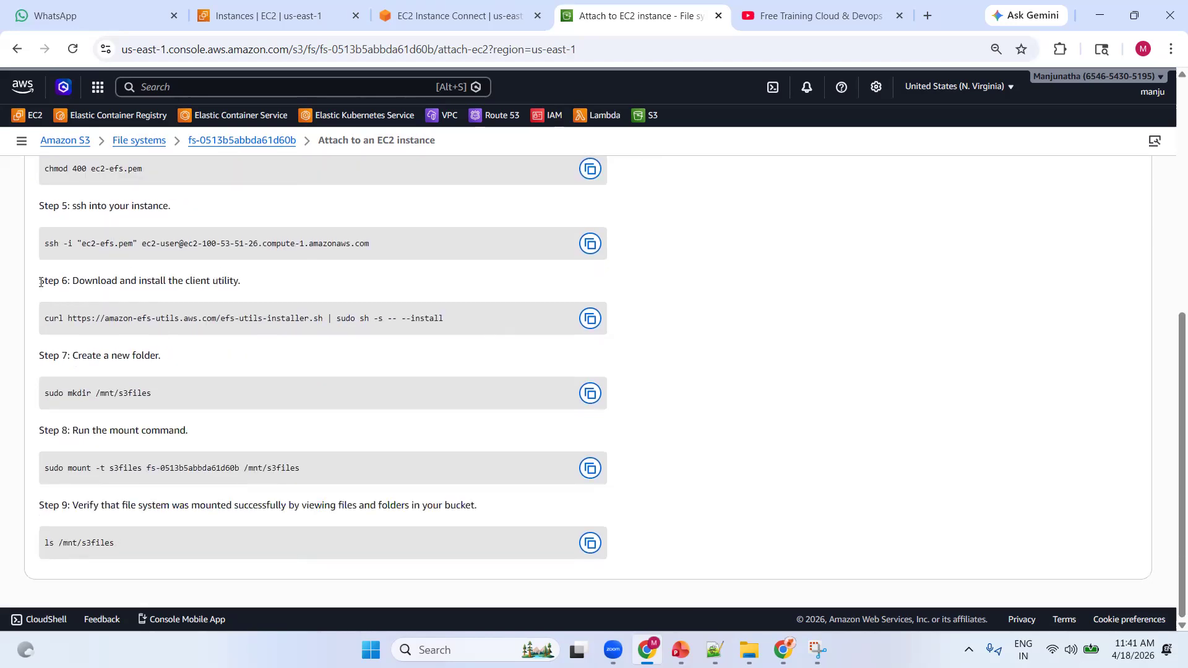
pyautogui.moveTo(40, 283); pyautogui.dragTo(239, 291)
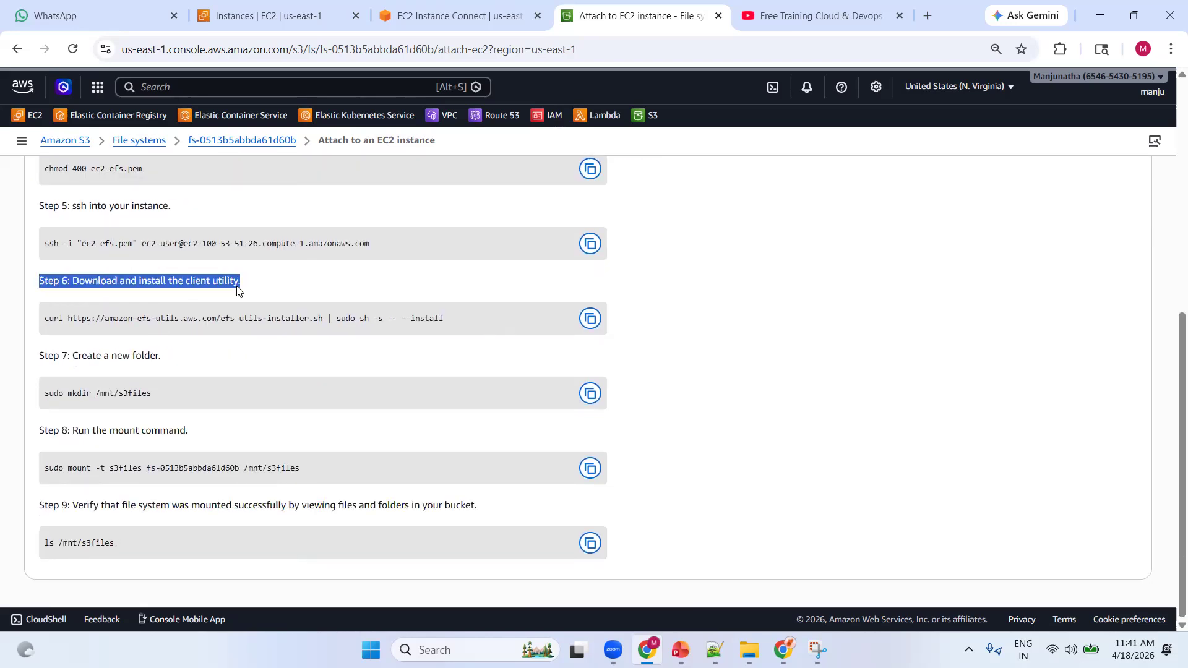
pyautogui.click(139, 296)
pyautogui.click(591, 319)
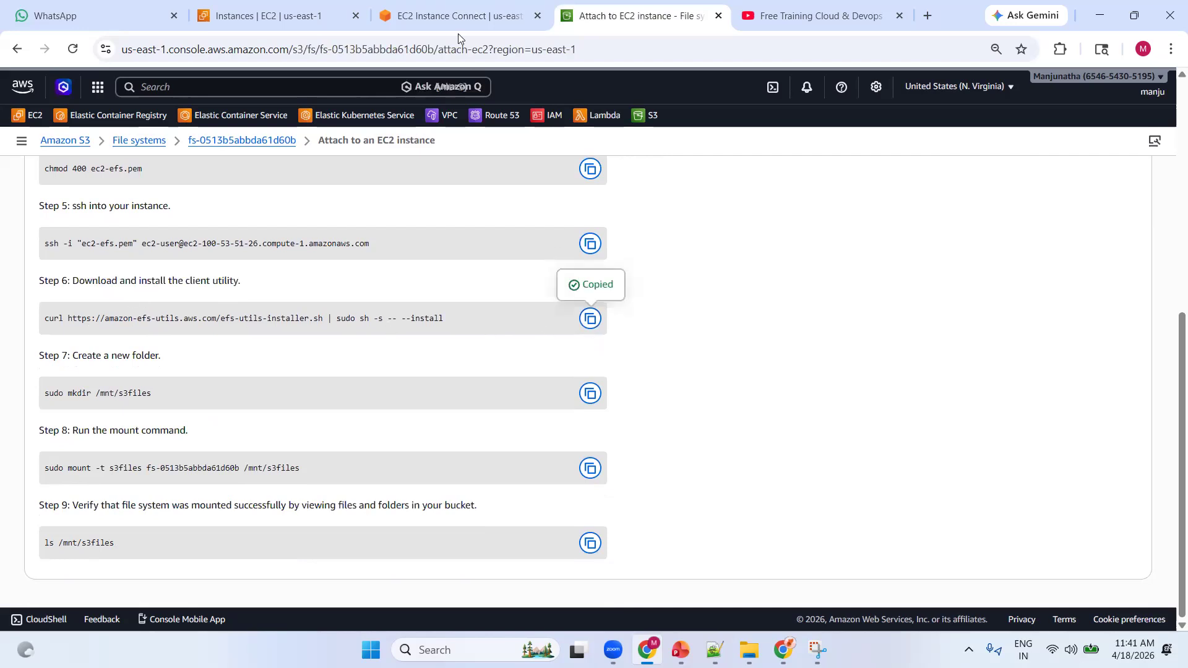
pyautogui.click(458, 15)
pyautogui.doubleClick(488, 328)
pyautogui.rightClick(489, 328)
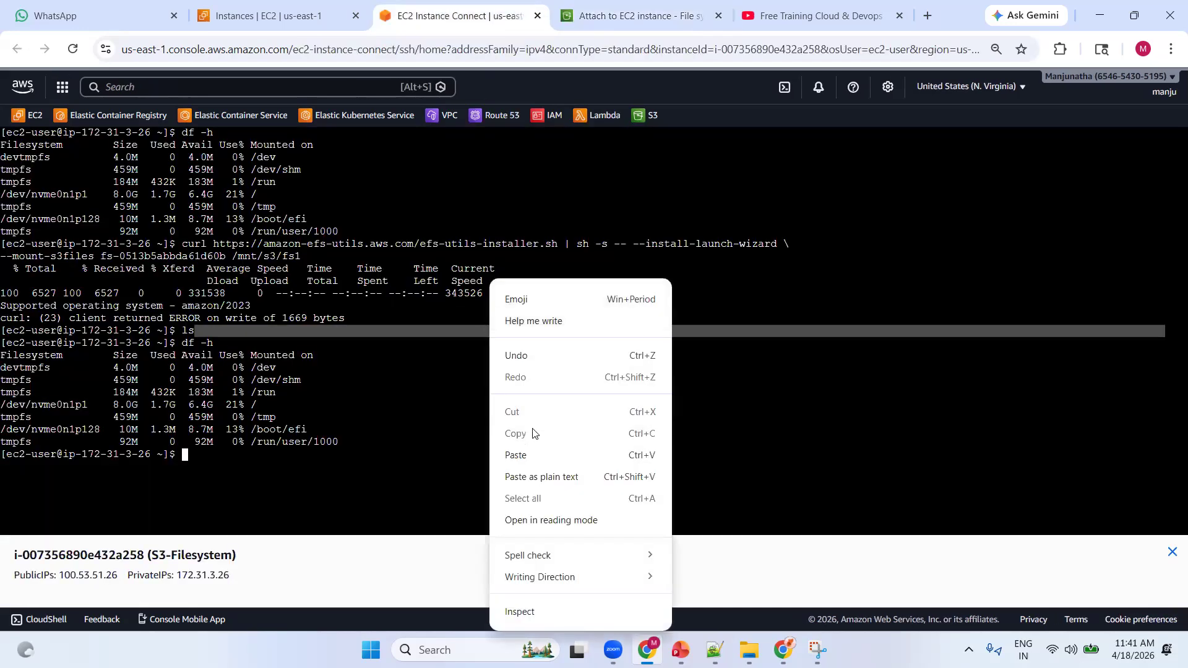
pyautogui.click(531, 456)
pyautogui.press('Return')
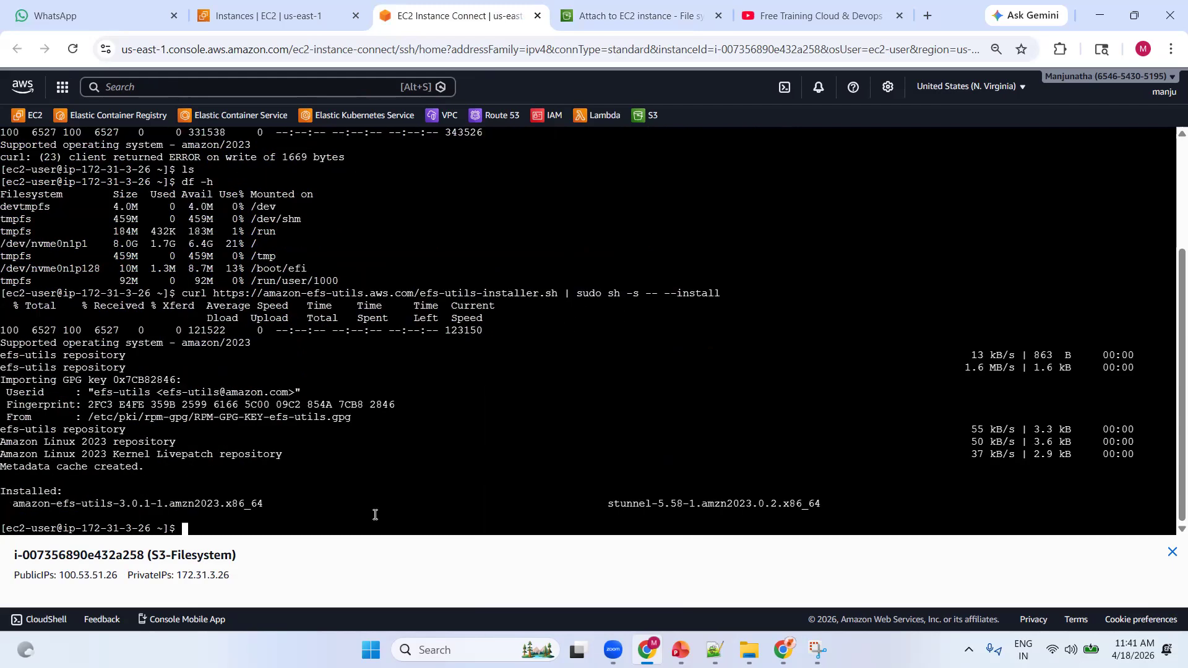
pyautogui.moveTo(15, 506); pyautogui.dragTo(265, 507)
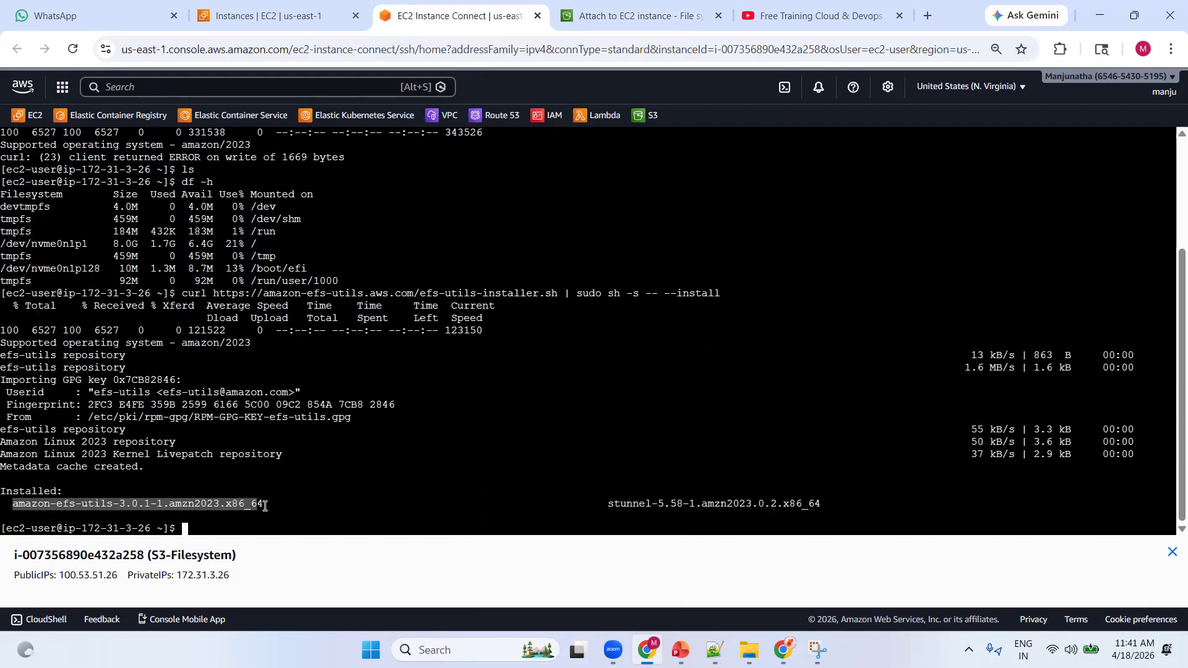
# Copy the Step 7 command, sudo mkdir /mnt/s3files, from the attach instructions and run it in the instance terminal
pyautogui.click(632, 15)
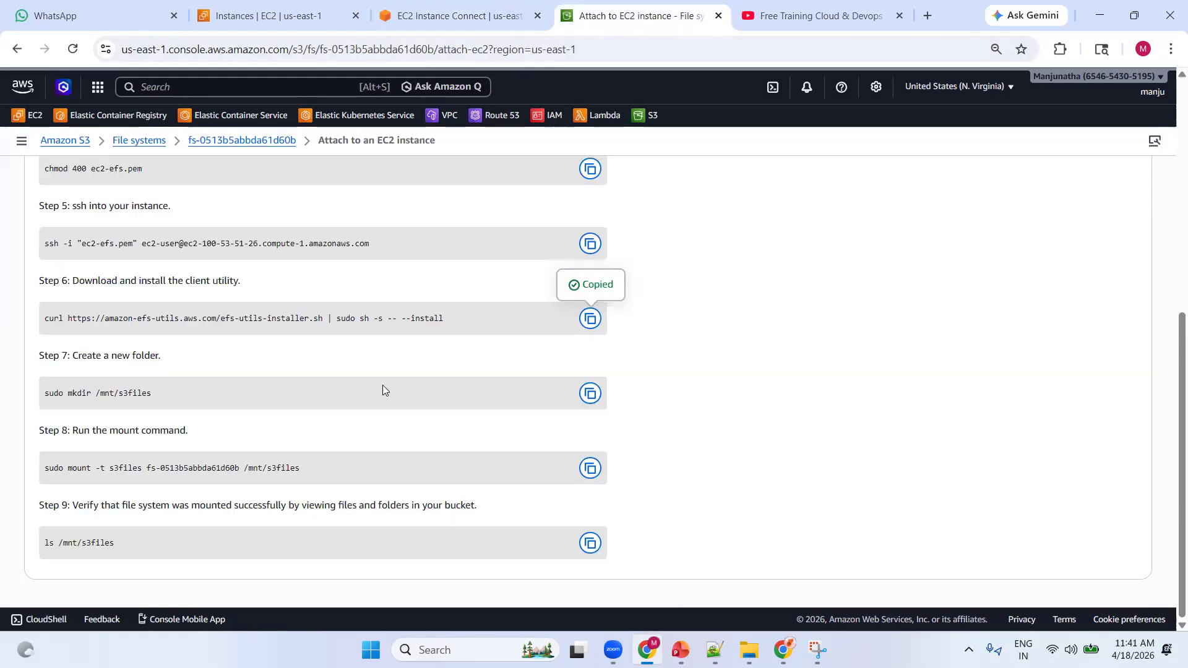
pyautogui.click(591, 394)
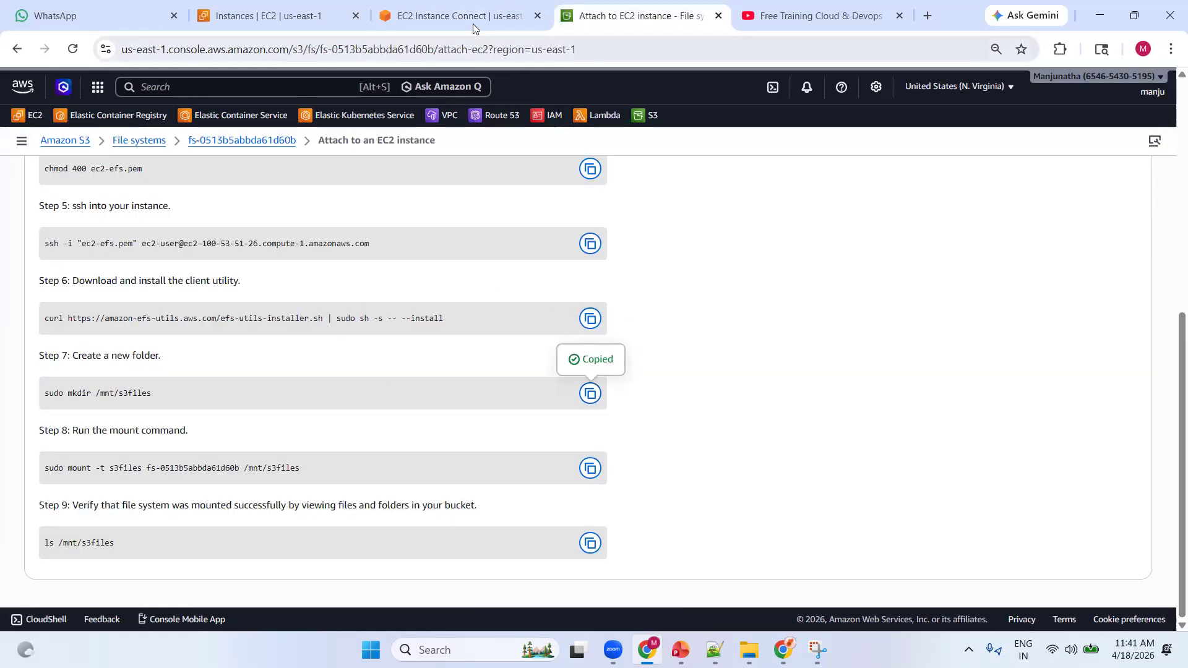
pyautogui.click(468, 18)
pyautogui.rightClick(552, 219)
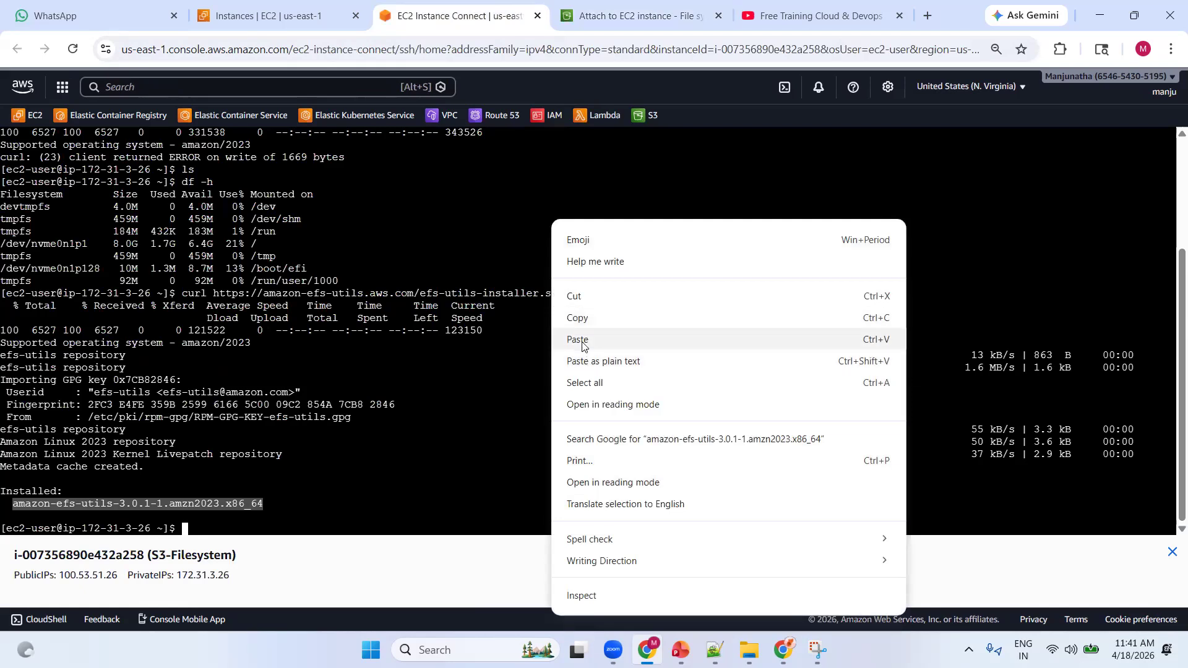
pyautogui.click(584, 341)
pyautogui.press('Return')
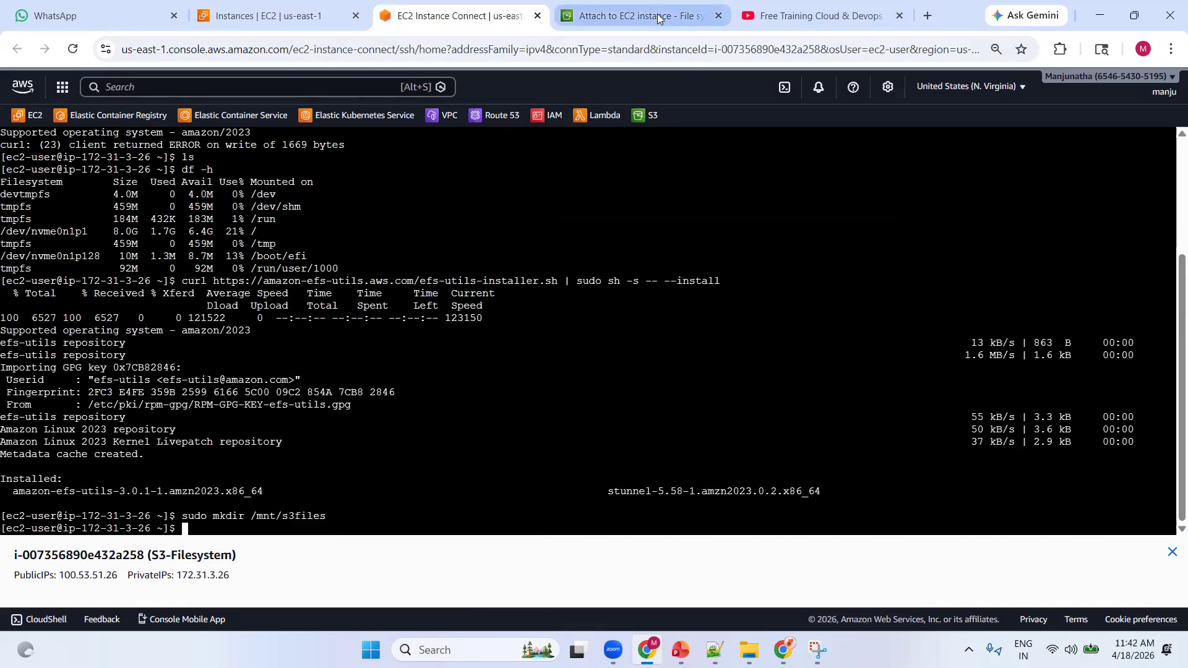
# Copy the Step 8 command, sudo mount -t s3files fs-0513b5abbda61d60b /mnt/s3files, try it in the instance terminal, and return to the EC2 Instances page
pyautogui.click(724, 6)
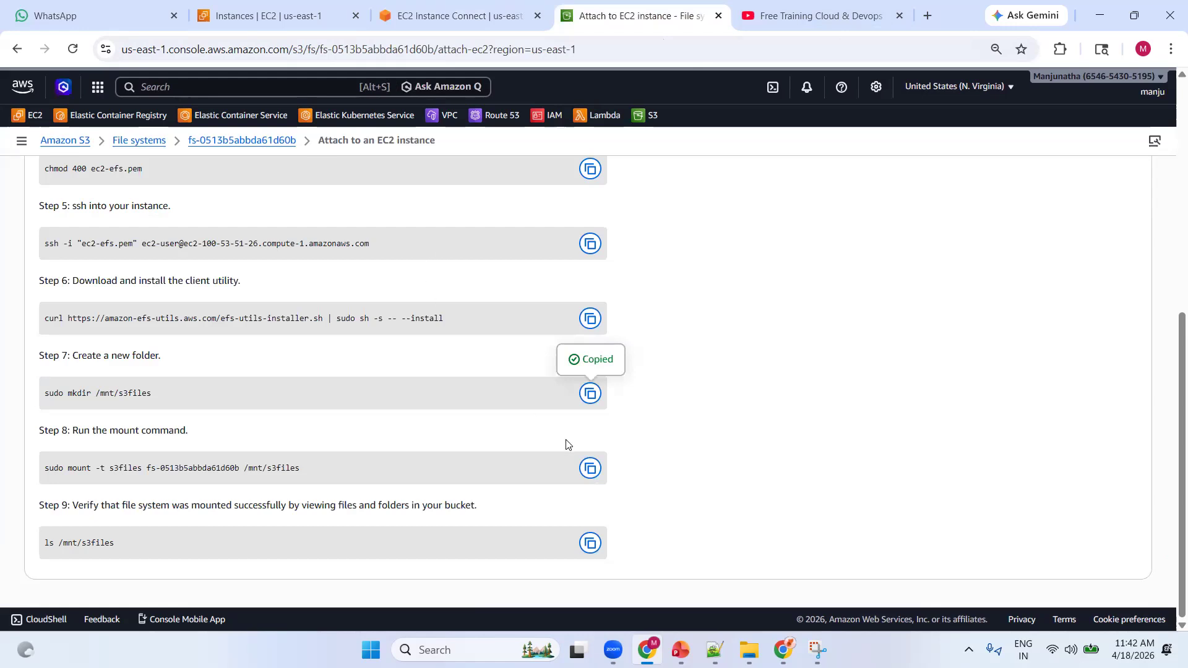
pyautogui.click(588, 469)
pyautogui.click(477, 16)
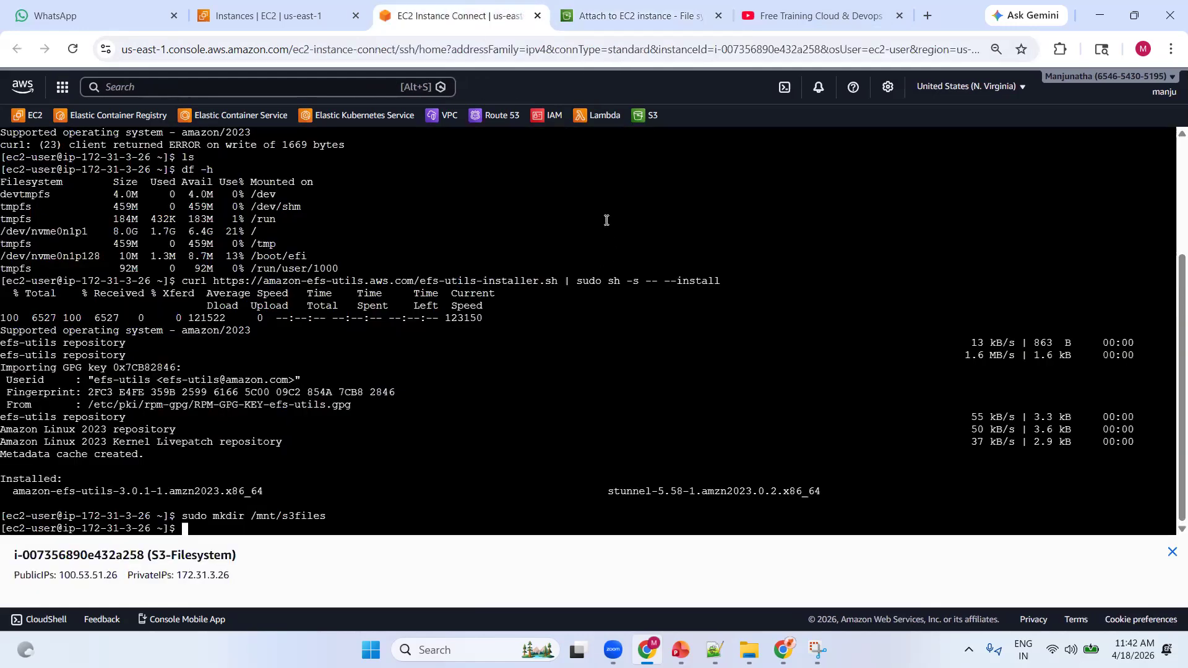
pyautogui.rightClick(577, 182)
pyautogui.click(632, 361)
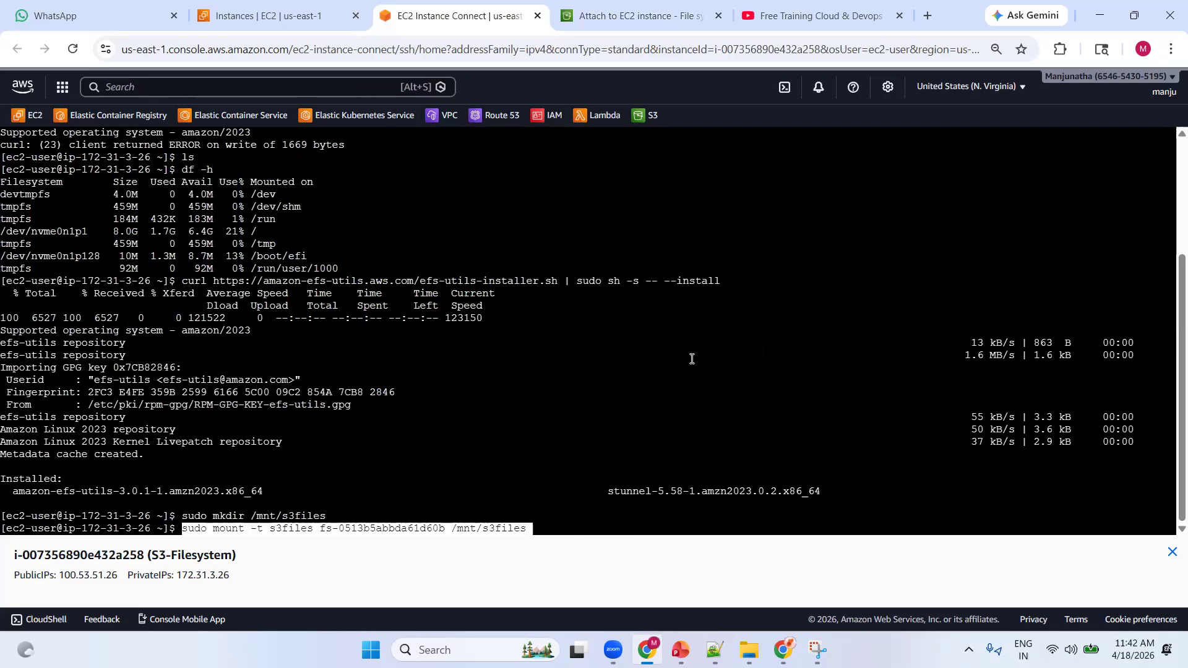
pyautogui.press('Return')
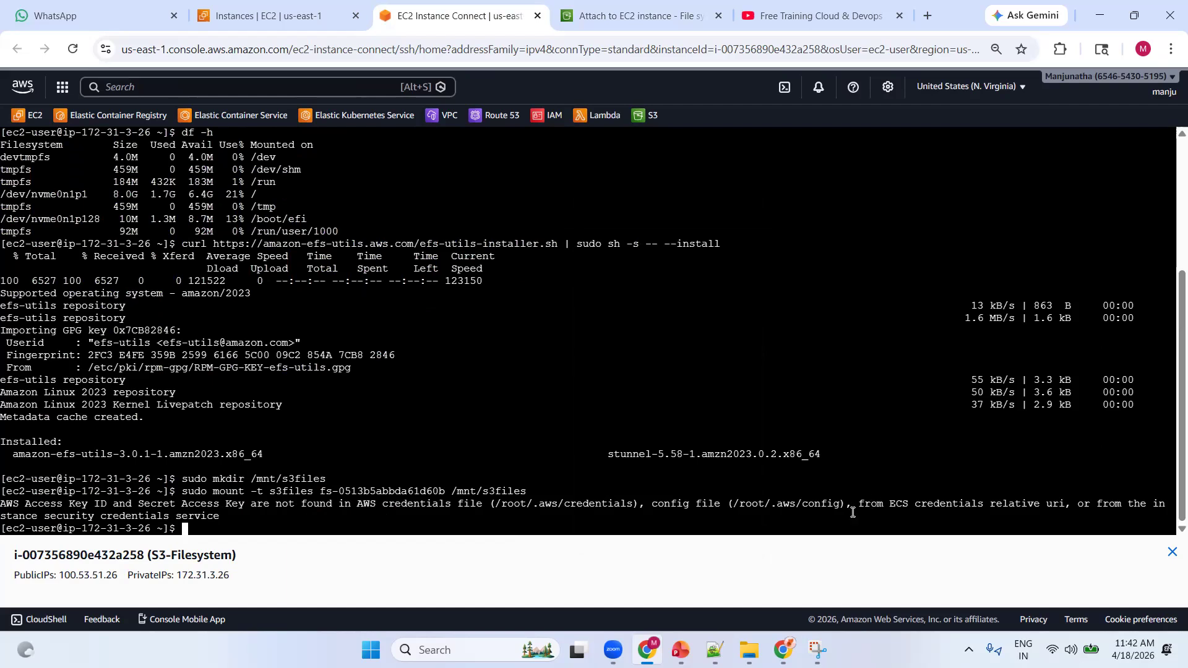
pyautogui.moveTo(154, 531); pyautogui.dragTo(5, 495)
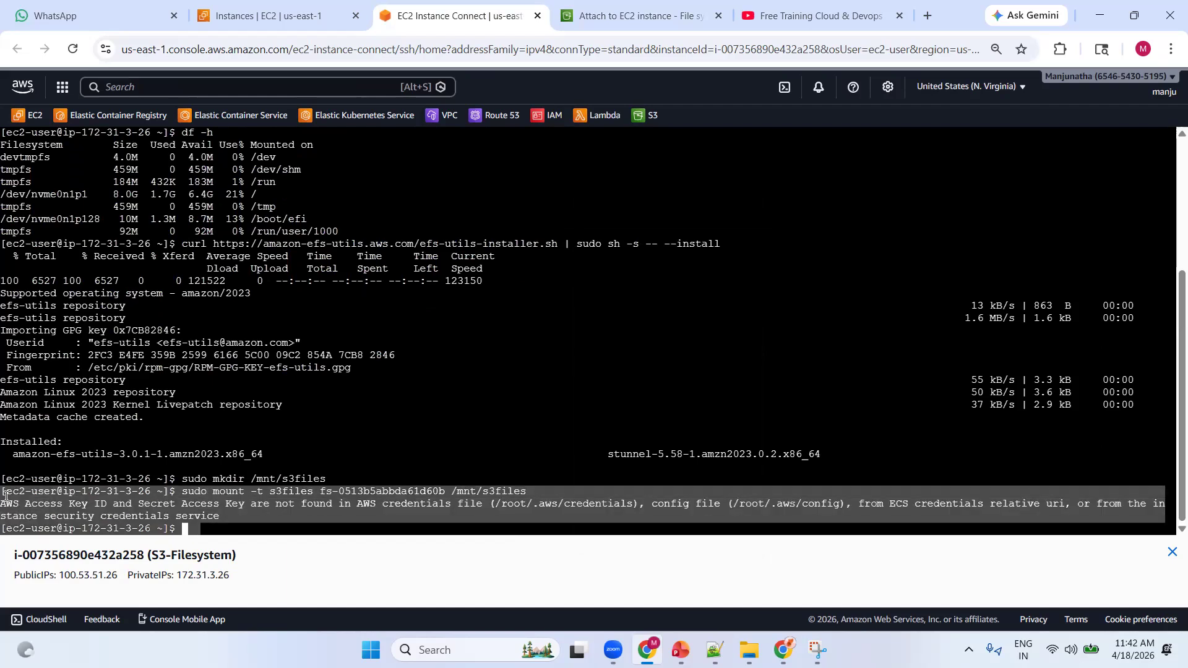
pyautogui.click(279, 16)
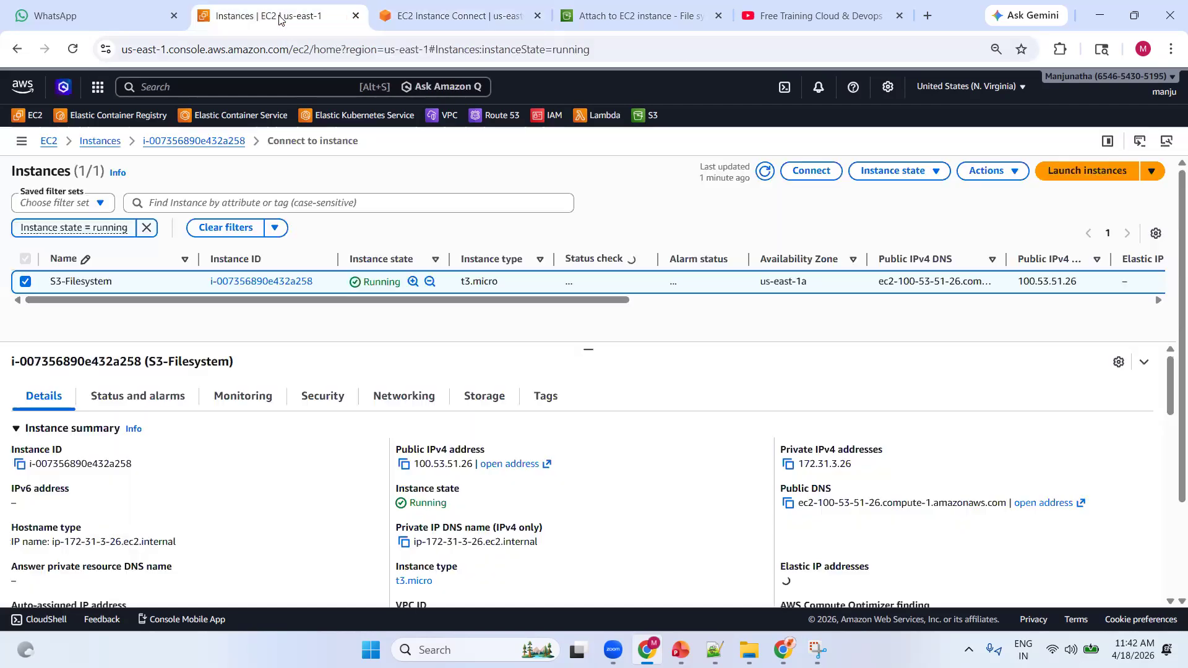
pyautogui.click(294, 86)
pyautogui.write('iam')
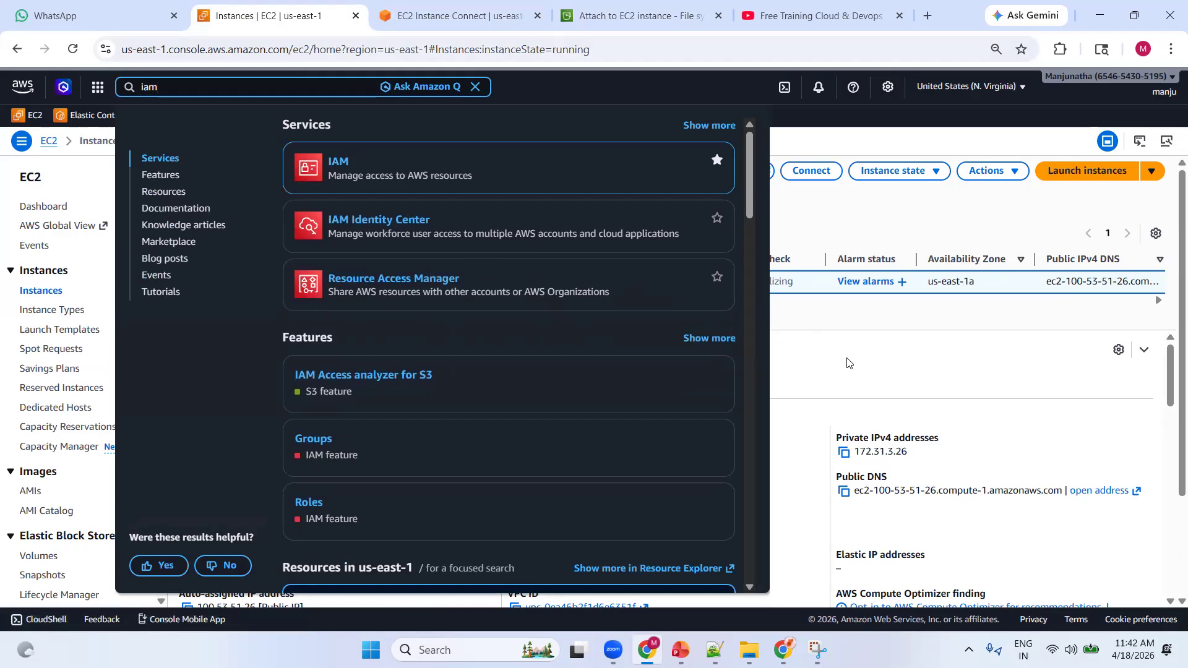
pyautogui.click(886, 354)
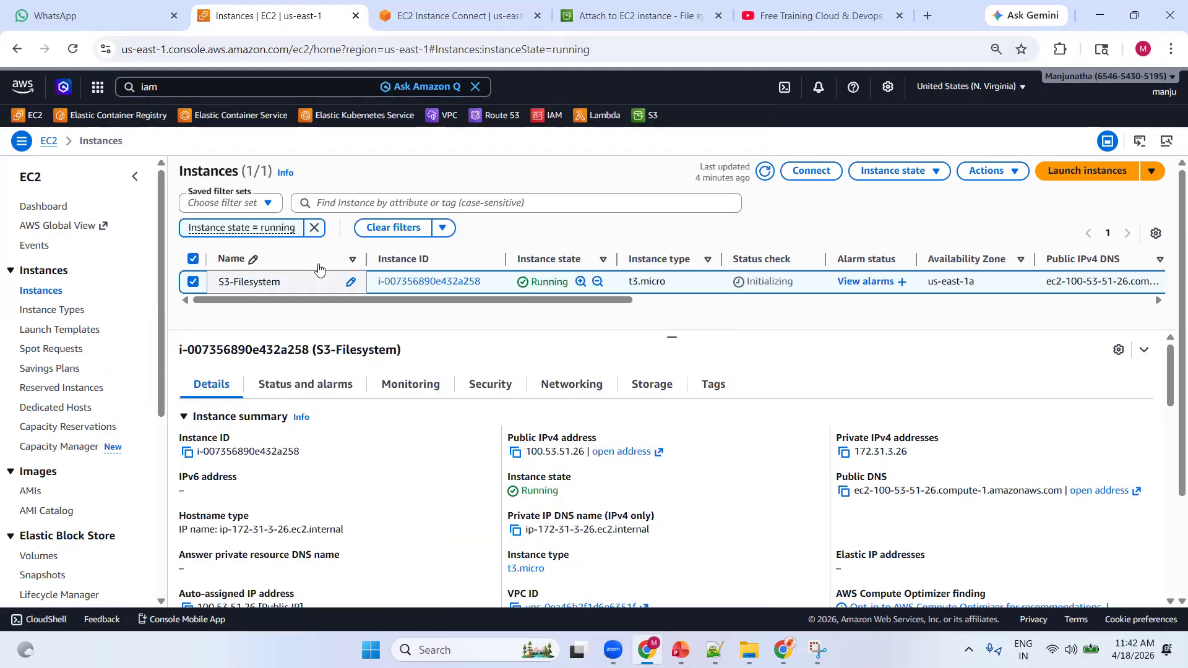
# Open the Modify IAM role page for the S3-Filesystem instance and check which IAM roles are available
pyautogui.click(987, 174)
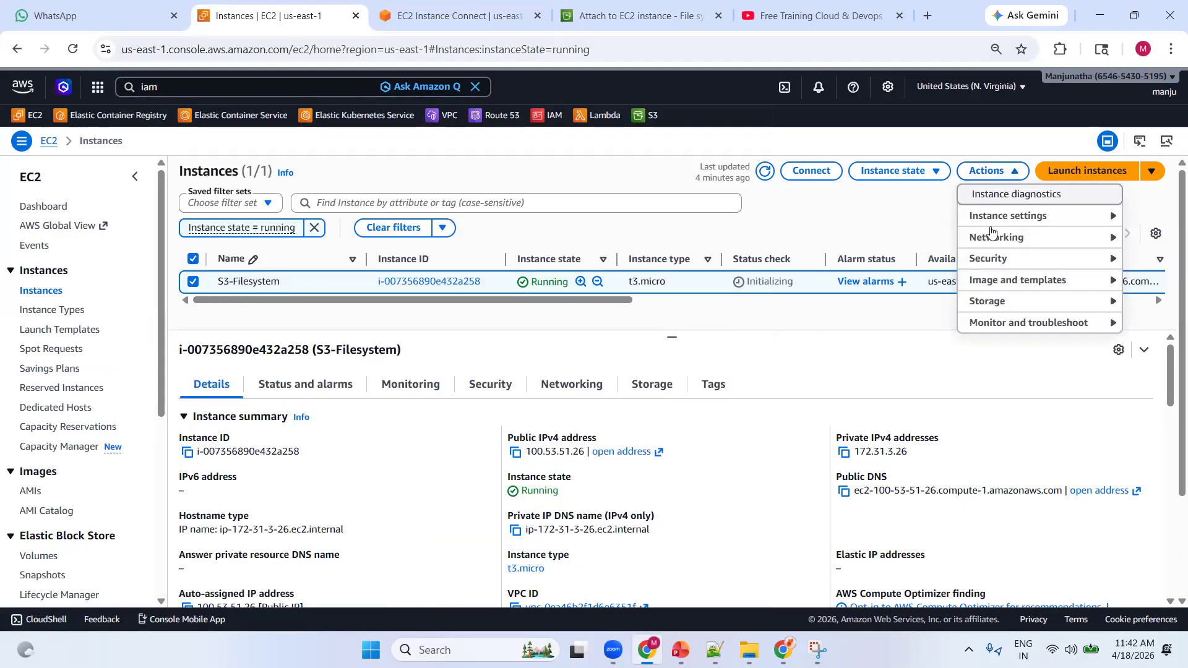
pyautogui.moveTo(993, 260)
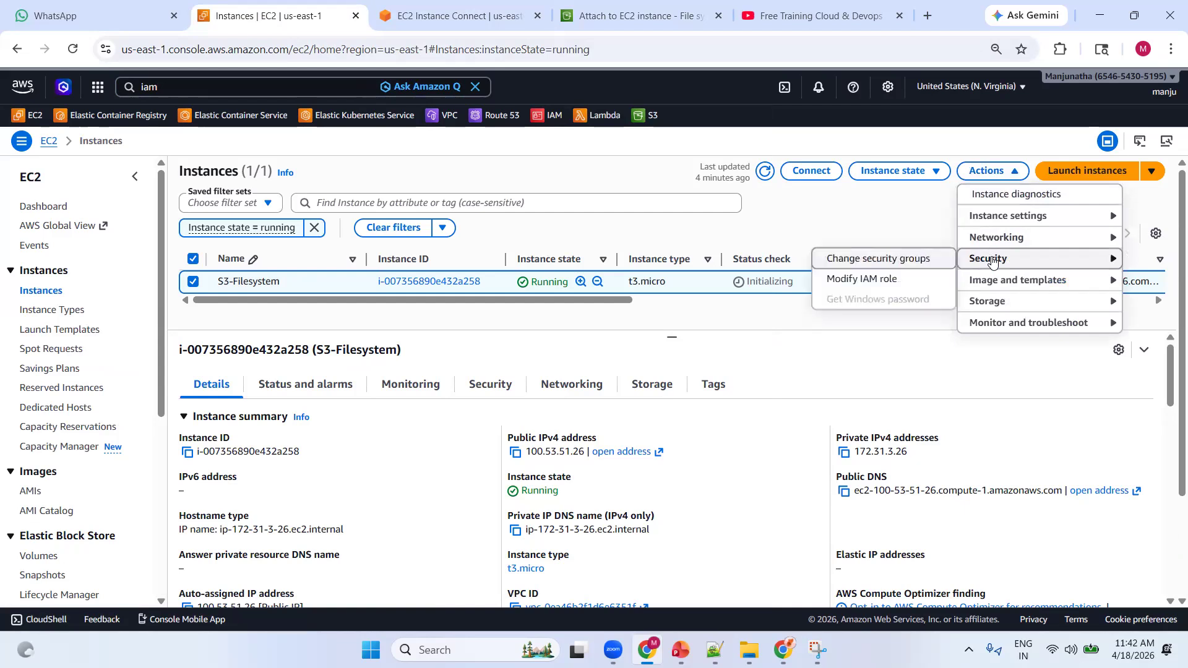
pyautogui.click(891, 282)
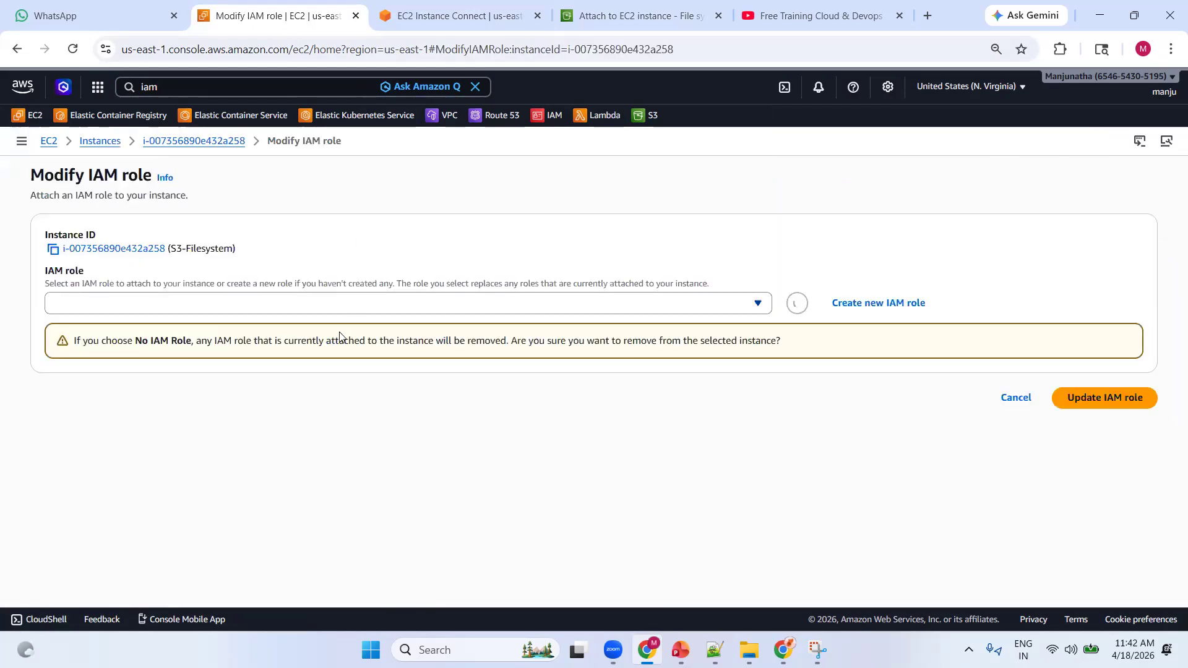
pyautogui.click(676, 308)
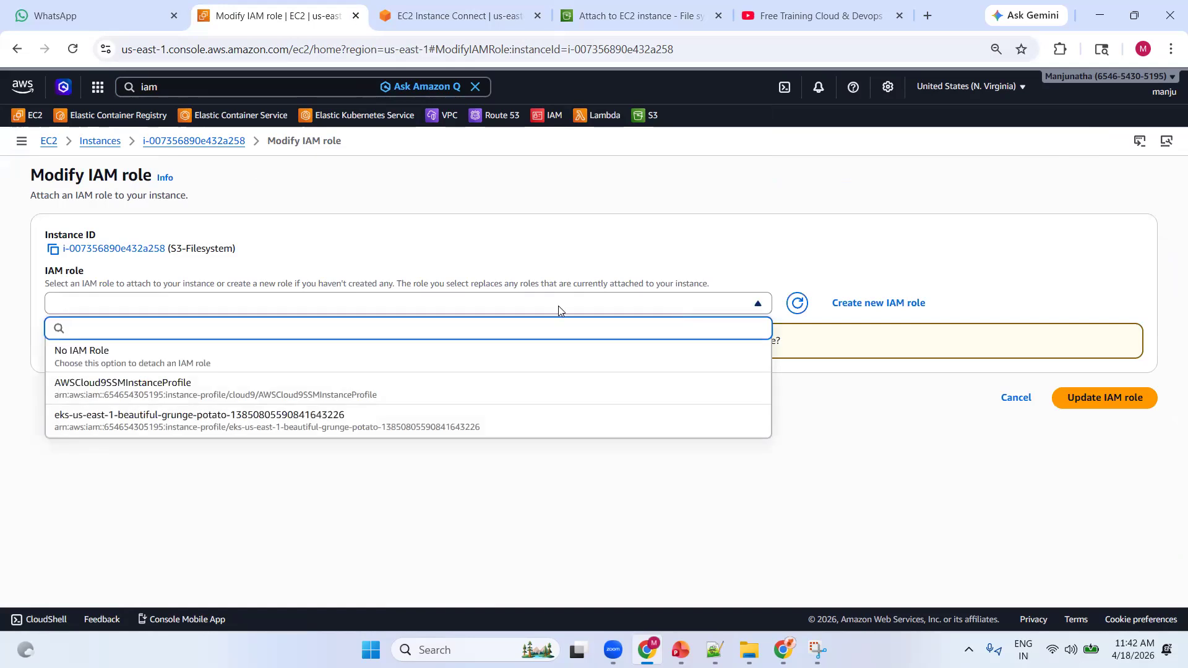
pyautogui.click(875, 453)
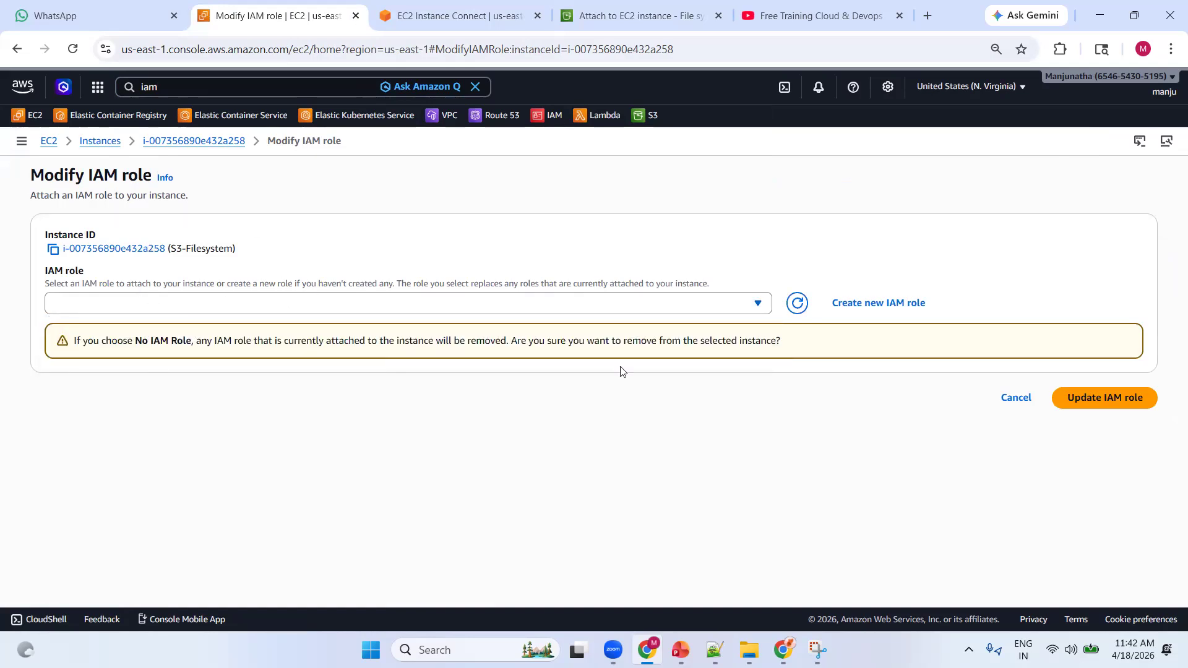
# Start creating a new IAM role for the instance and set its additional policy to Use existing policy
pyautogui.click(854, 305)
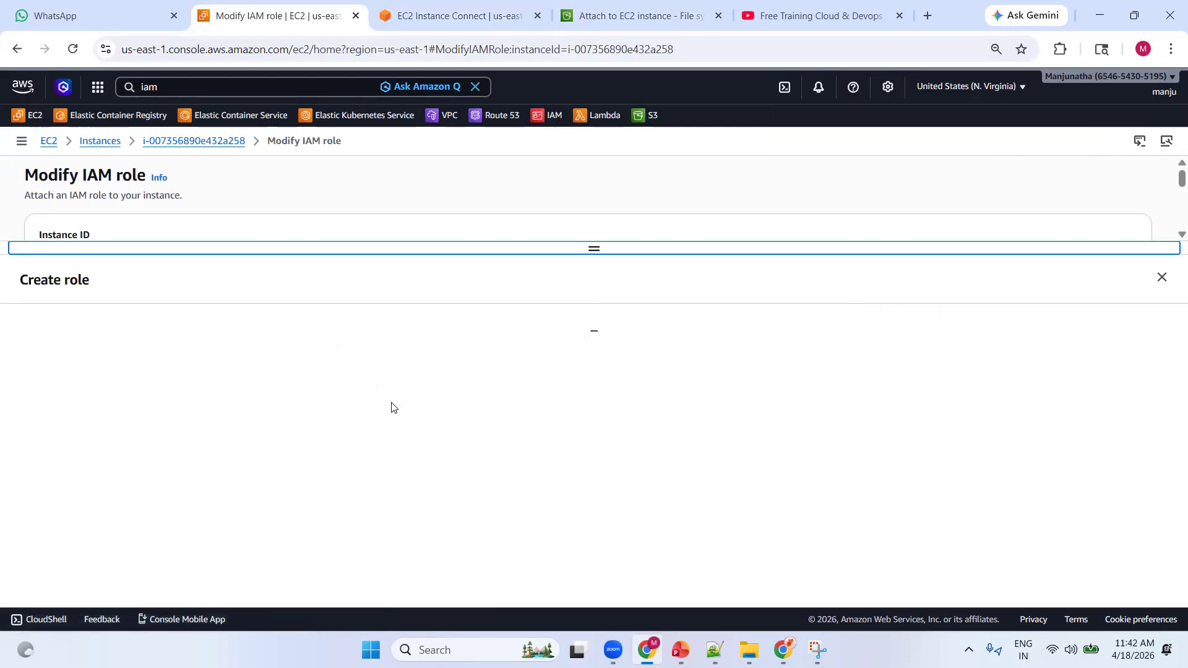
pyautogui.scroll(-3, 236, 414)
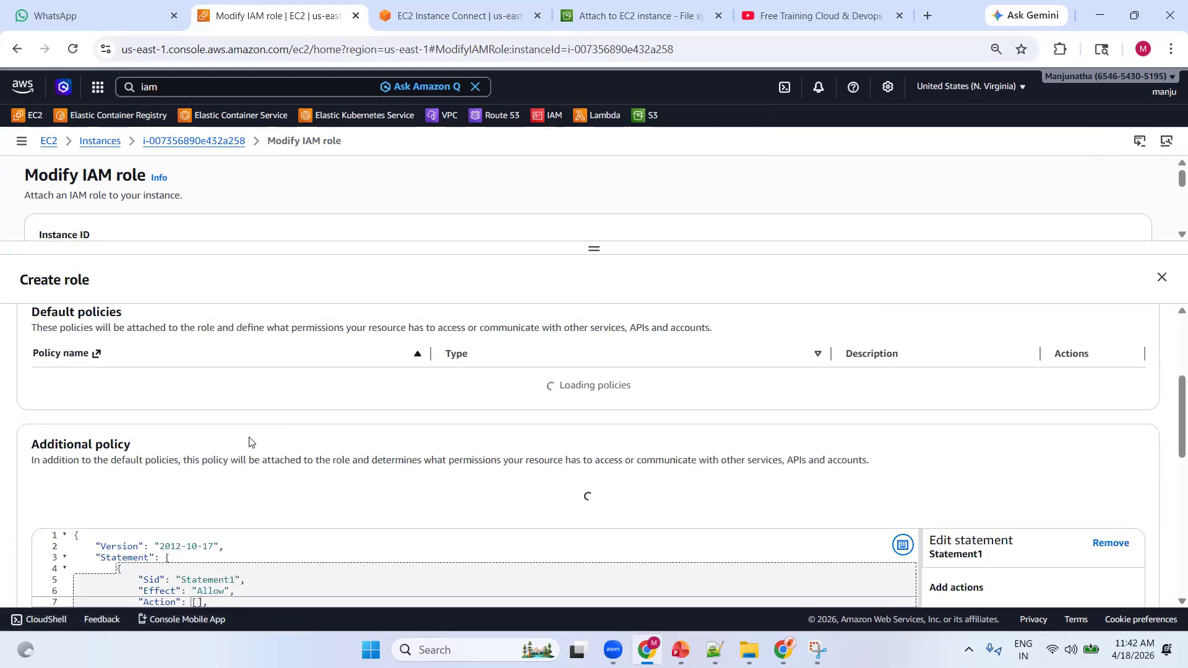
pyautogui.scroll(4, 291, 445)
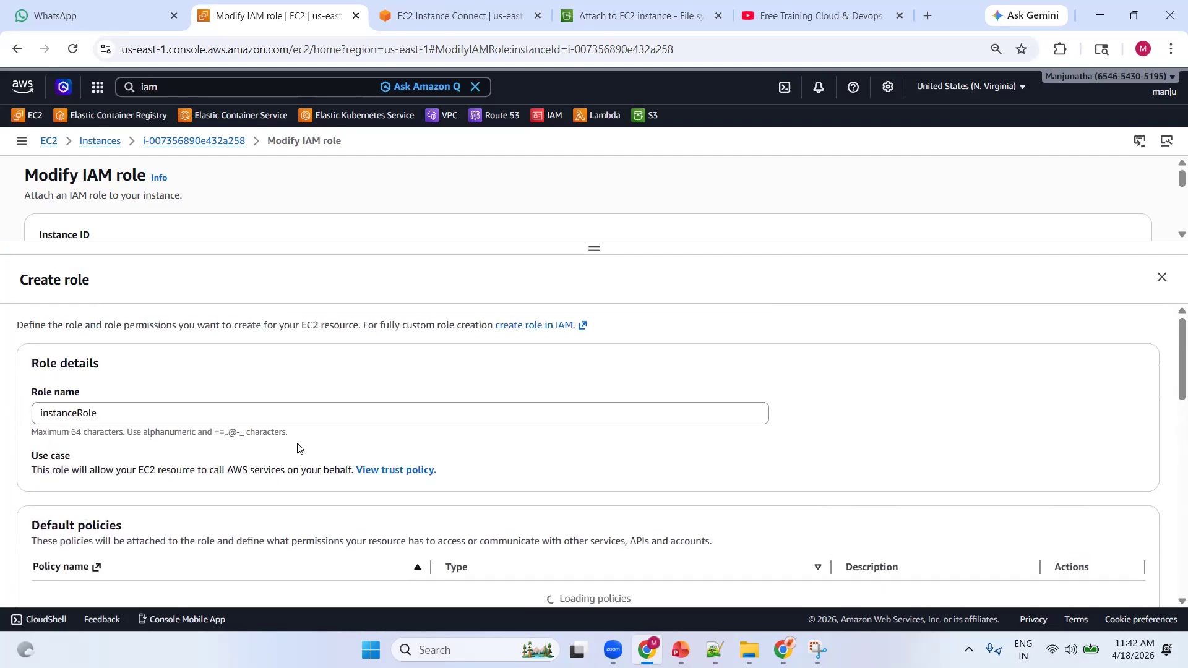
pyautogui.scroll(-3, 311, 386)
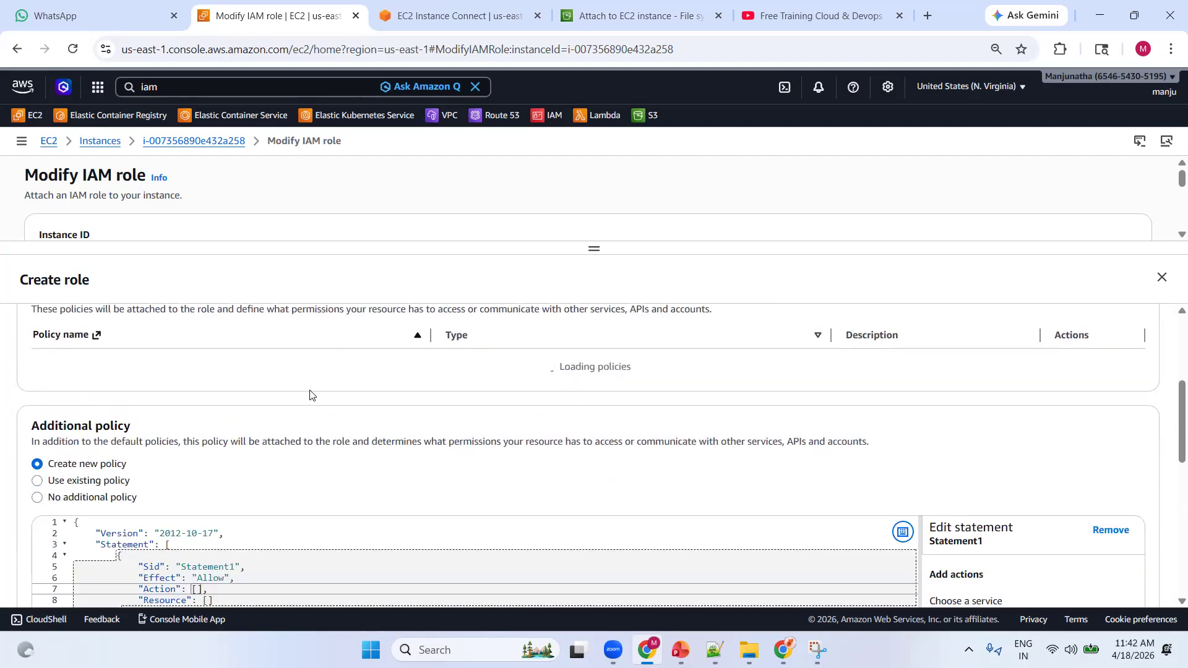
pyautogui.click(103, 482)
# Filter the existing policies by s3files, select two matching policies, and create the role as instanceRole
pyautogui.scroll(-2, 367, 444)
pyautogui.click(202, 444)
pyautogui.write('s3')
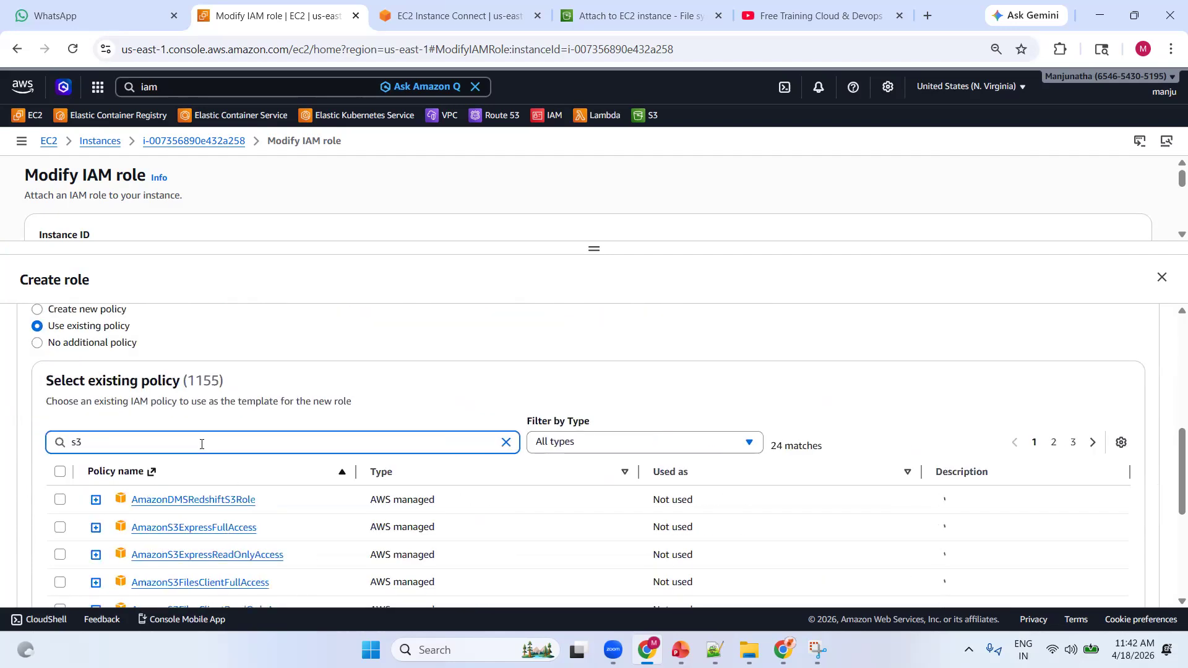
pyautogui.scroll(-3, 260, 483)
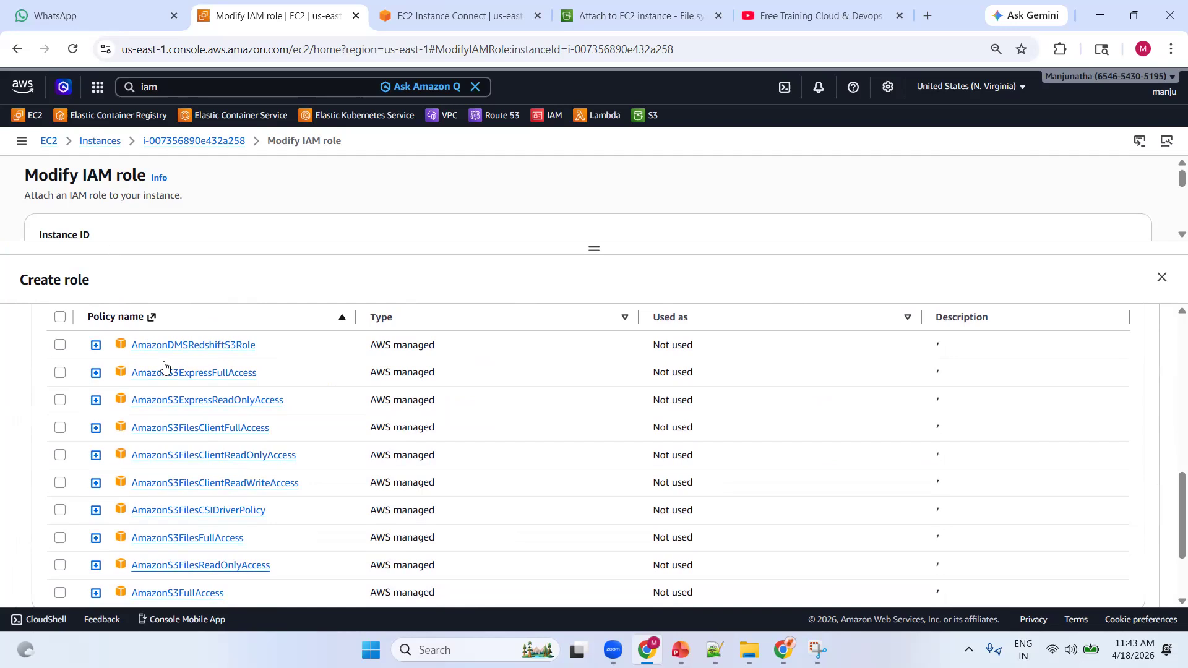
pyautogui.scroll(3, 207, 391)
pyautogui.click(111, 439)
pyautogui.write('fi')
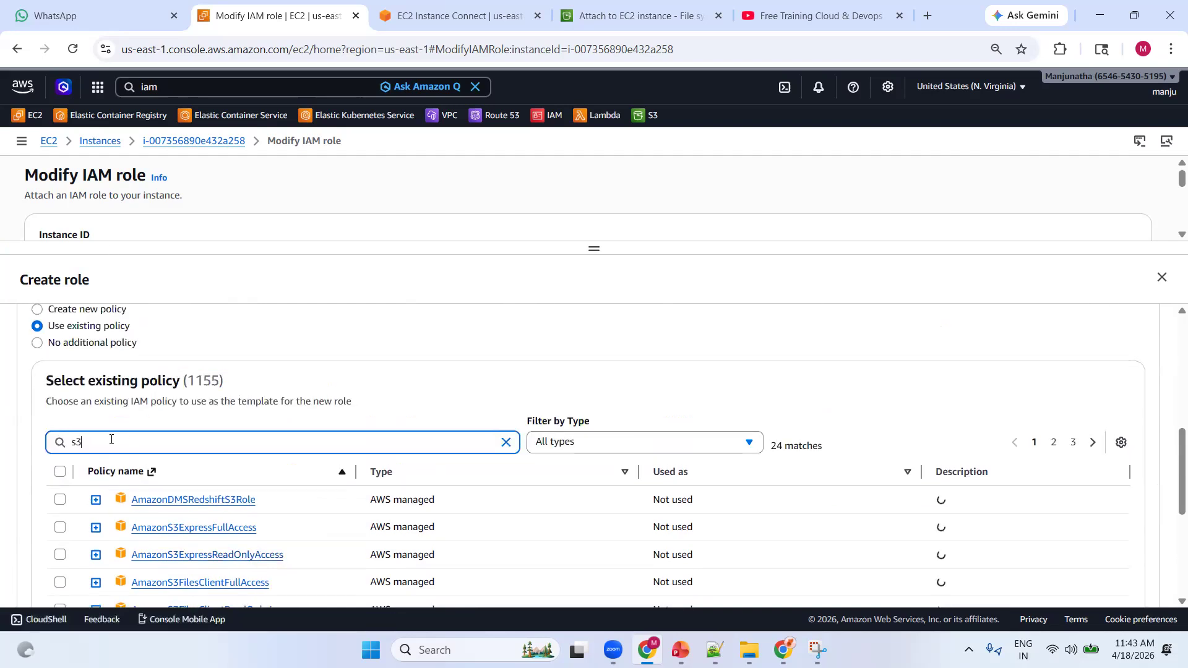
pyautogui.write('les')
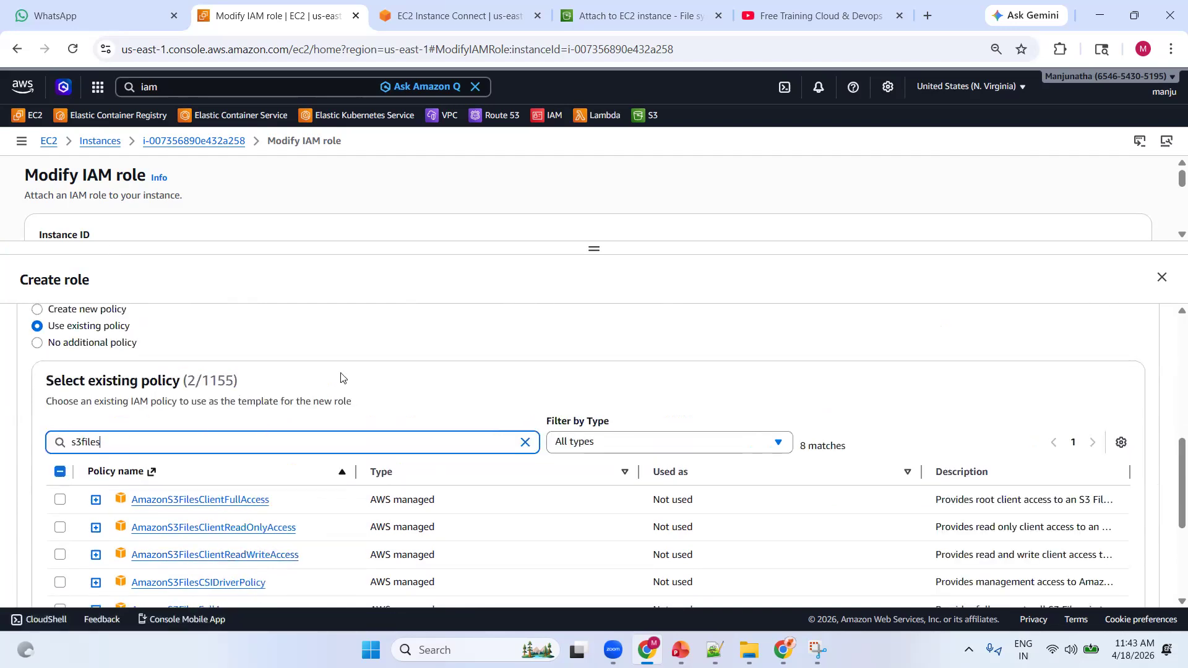
pyautogui.scroll(-3, 365, 355)
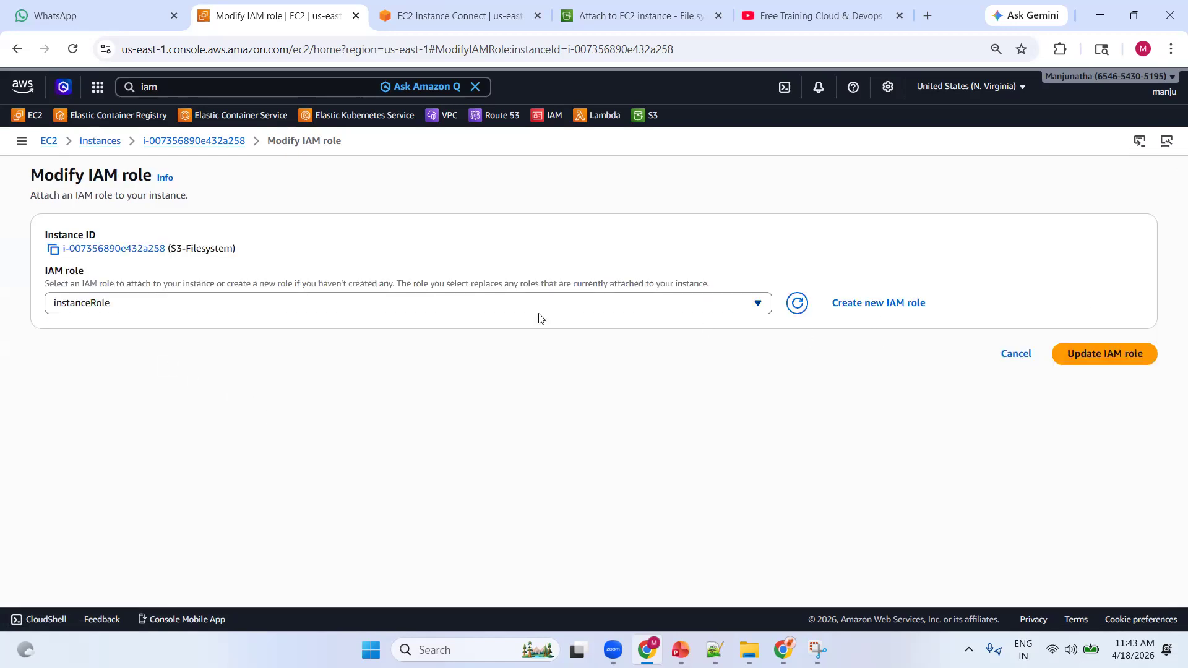
# Update the S3-Filesystem instance's IAM role to instanceRole
pyautogui.click(594, 310)
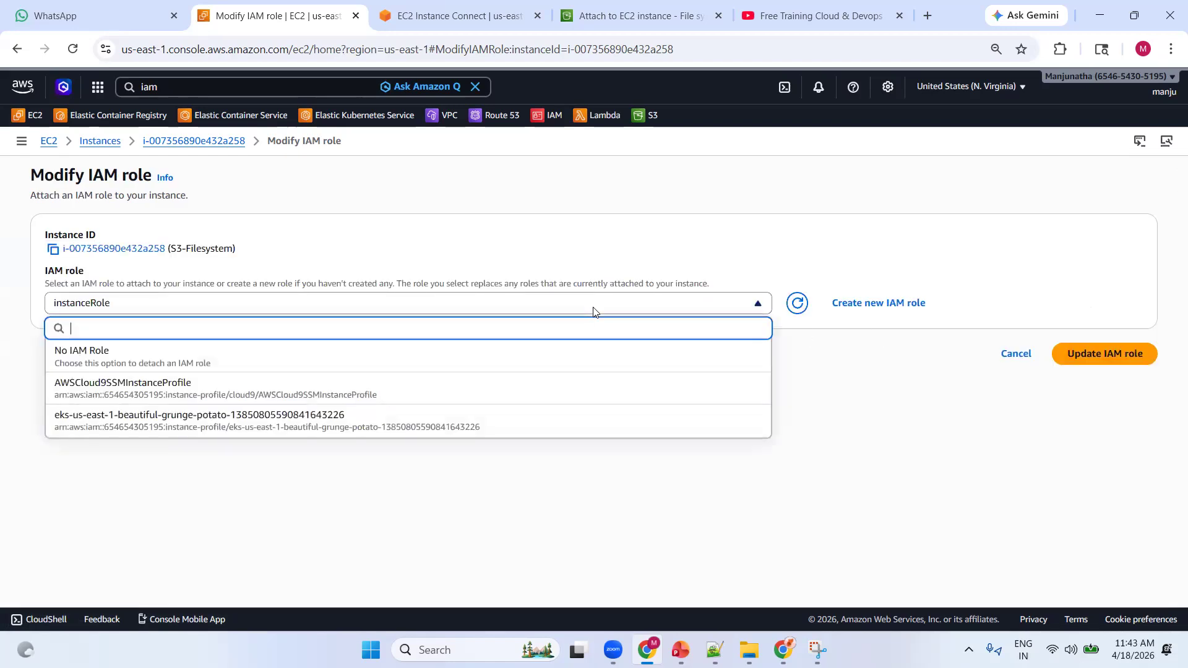
pyautogui.click(802, 389)
pyautogui.click(1083, 354)
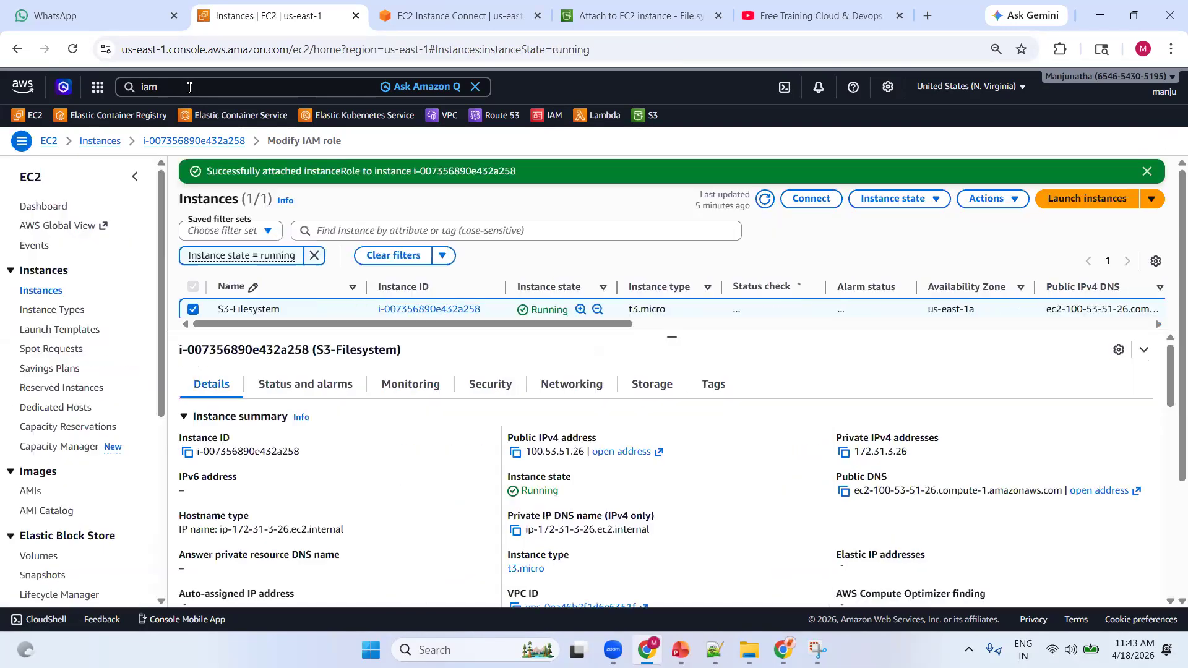
# Find the IAM service through the console search and open it in a new browser tab
pyautogui.click(189, 88)
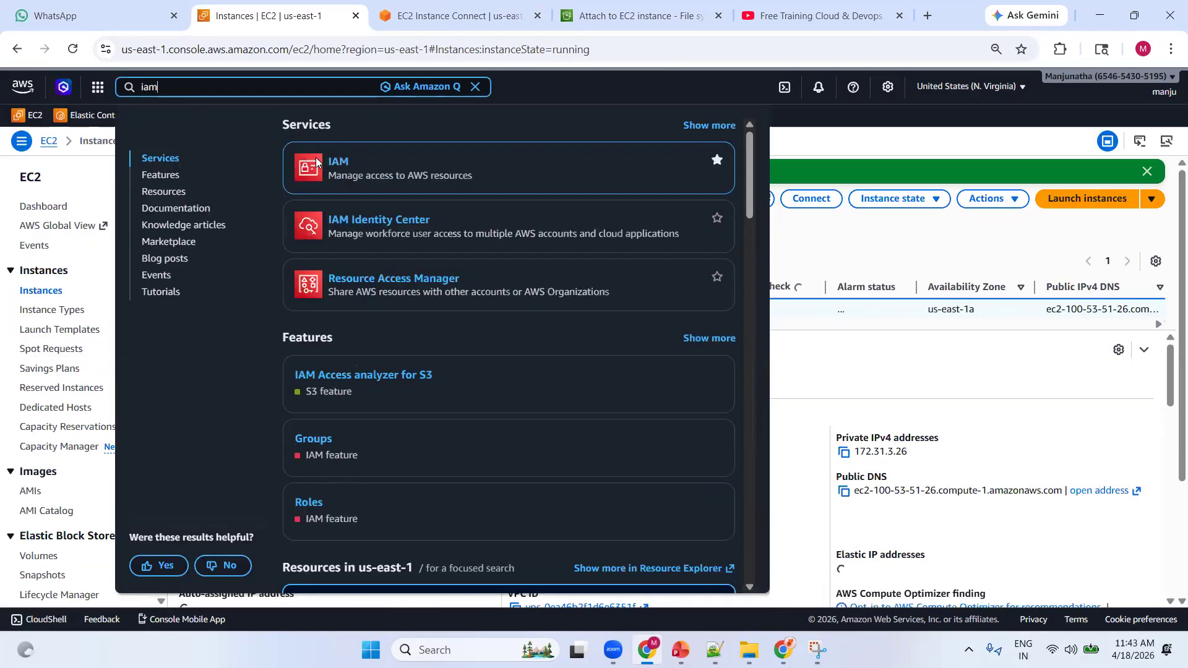
pyautogui.rightClick(339, 162)
pyautogui.click(378, 178)
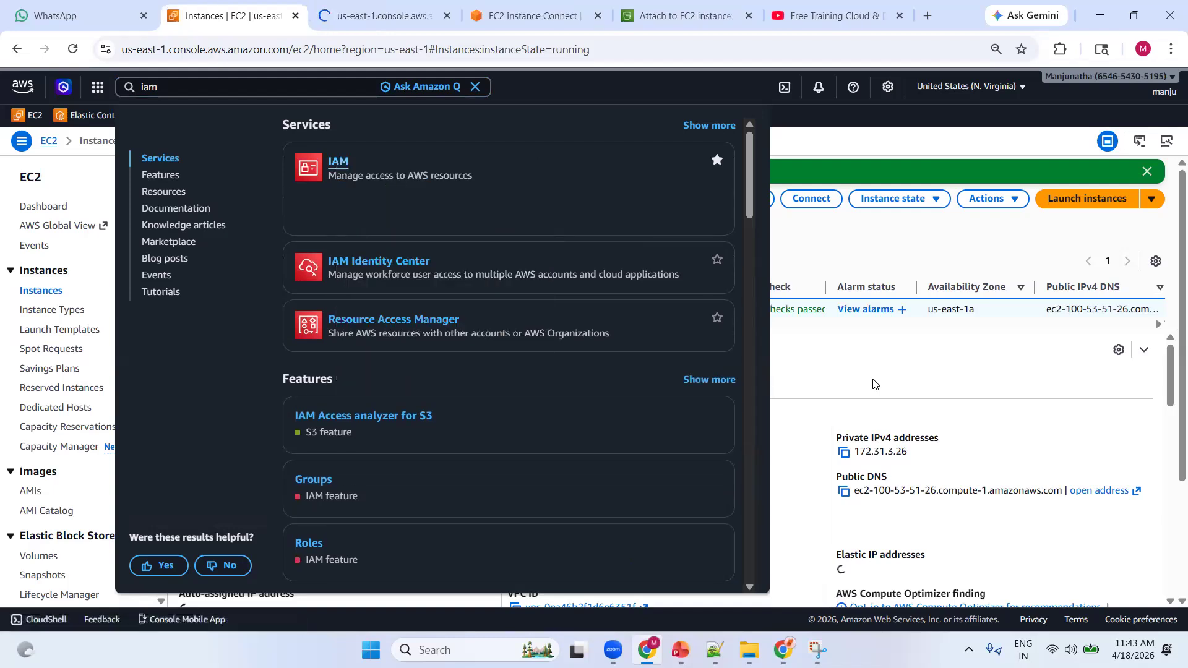
pyautogui.click(792, 343)
pyautogui.click(378, 15)
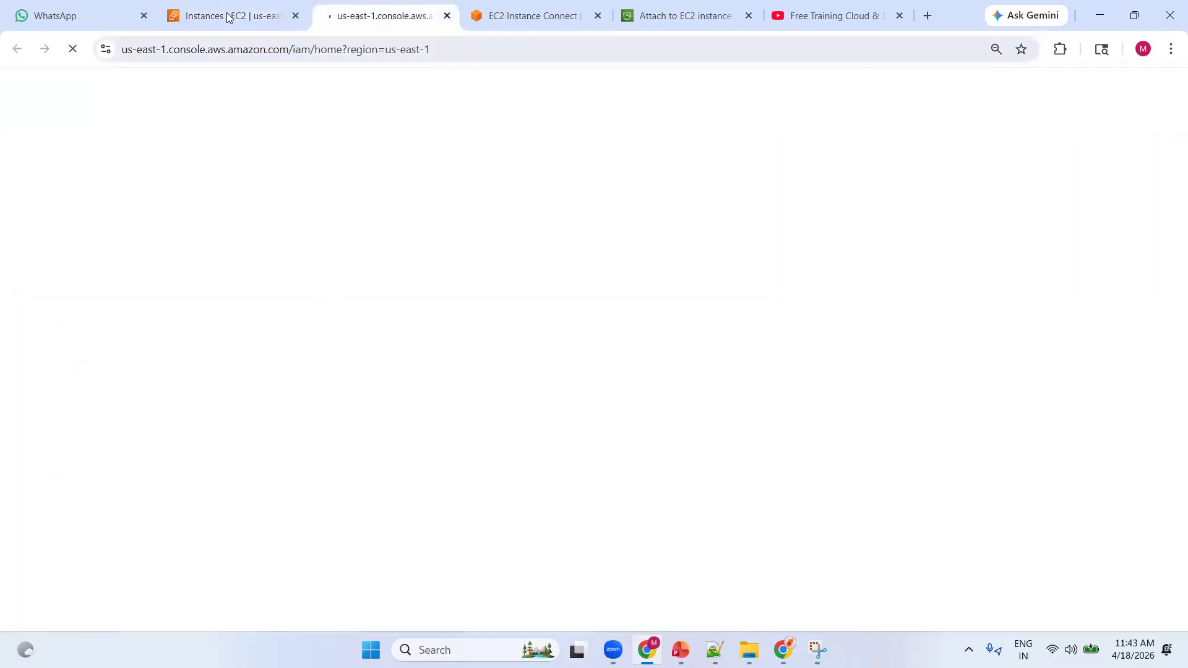
# Copy the IAM role name from the S3-Filesystem instance's details and search the IAM Roles list for instanceRole
pyautogui.click(231, 16)
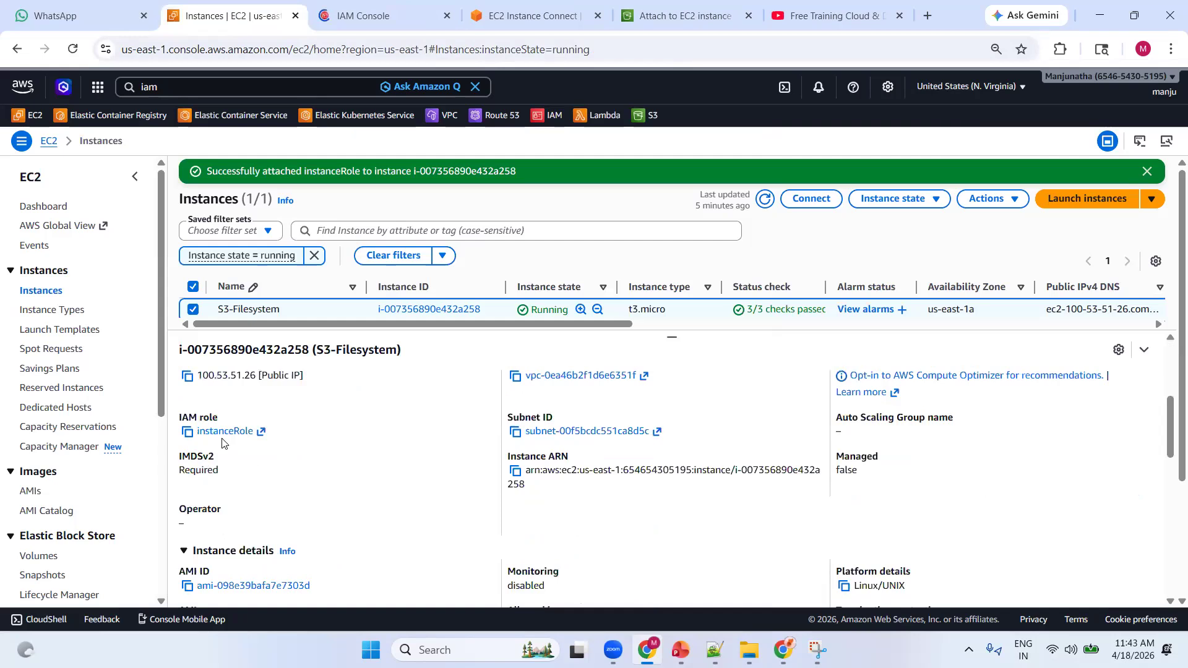
pyautogui.click(187, 432)
pyautogui.click(347, 16)
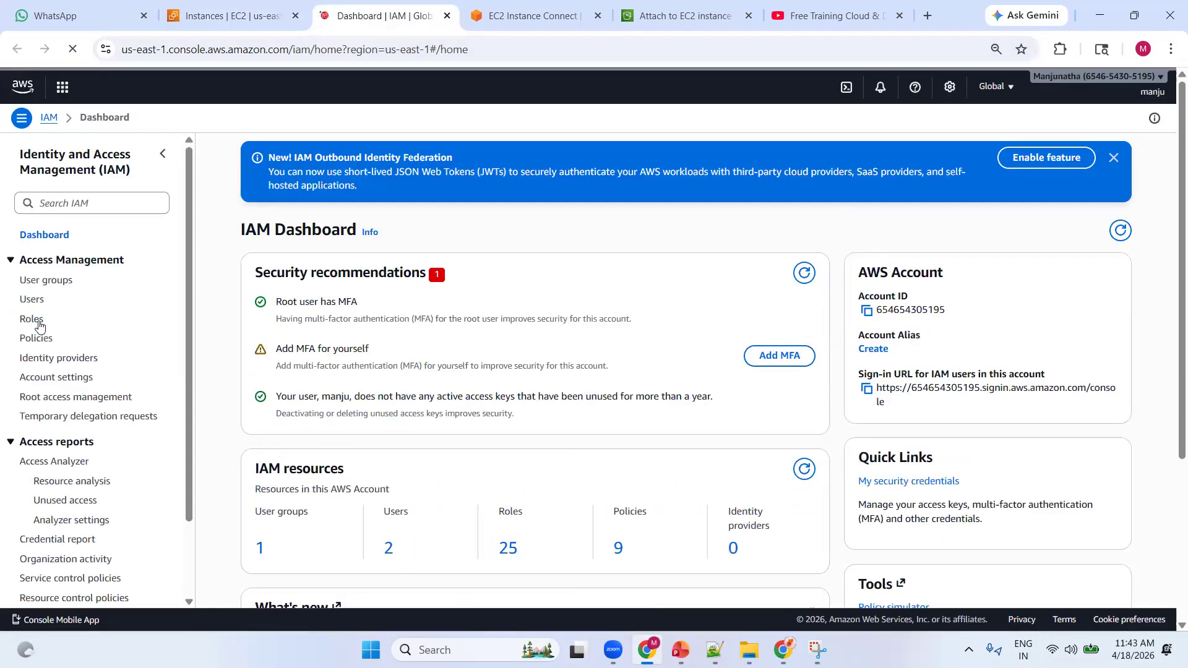
pyautogui.click(32, 319)
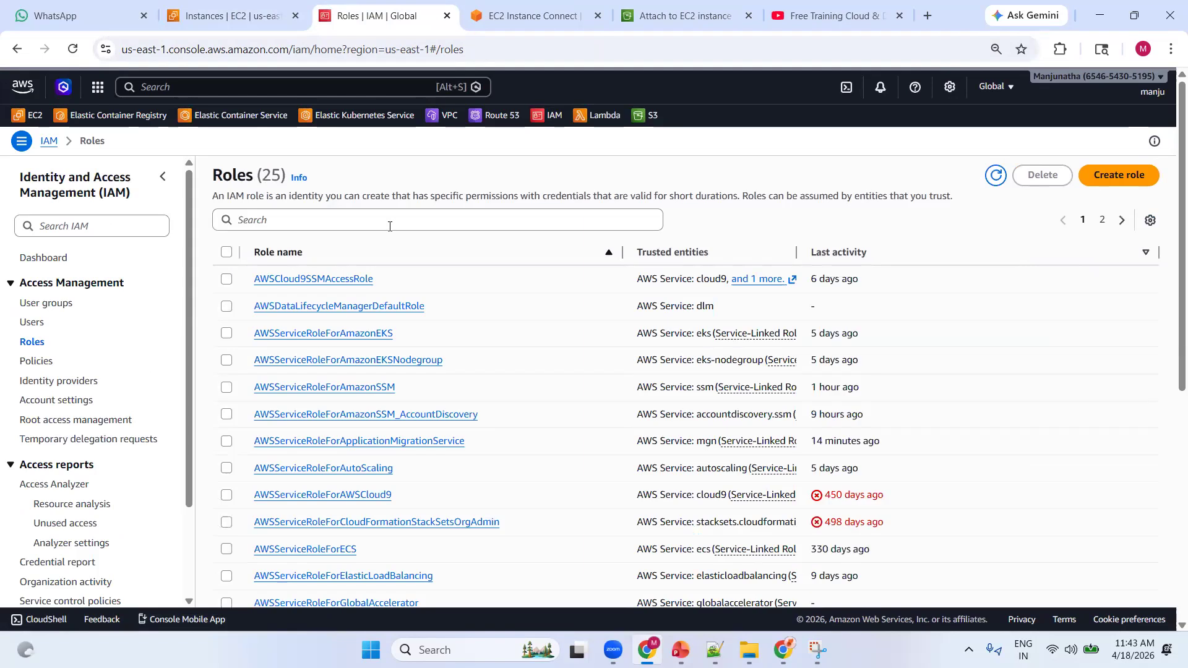
pyautogui.click(390, 220)
pyautogui.hotkey('ctrl', 'v')
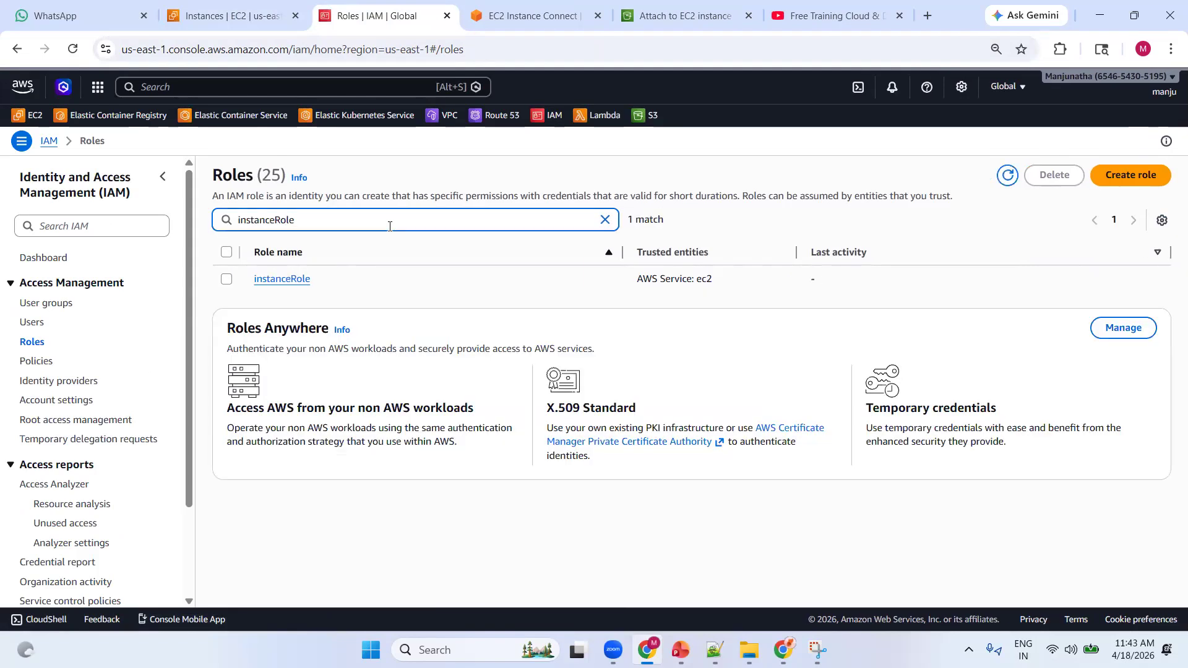
# Open the instanceRole role and start attaching existing policies to its permissions
pyautogui.click(297, 279)
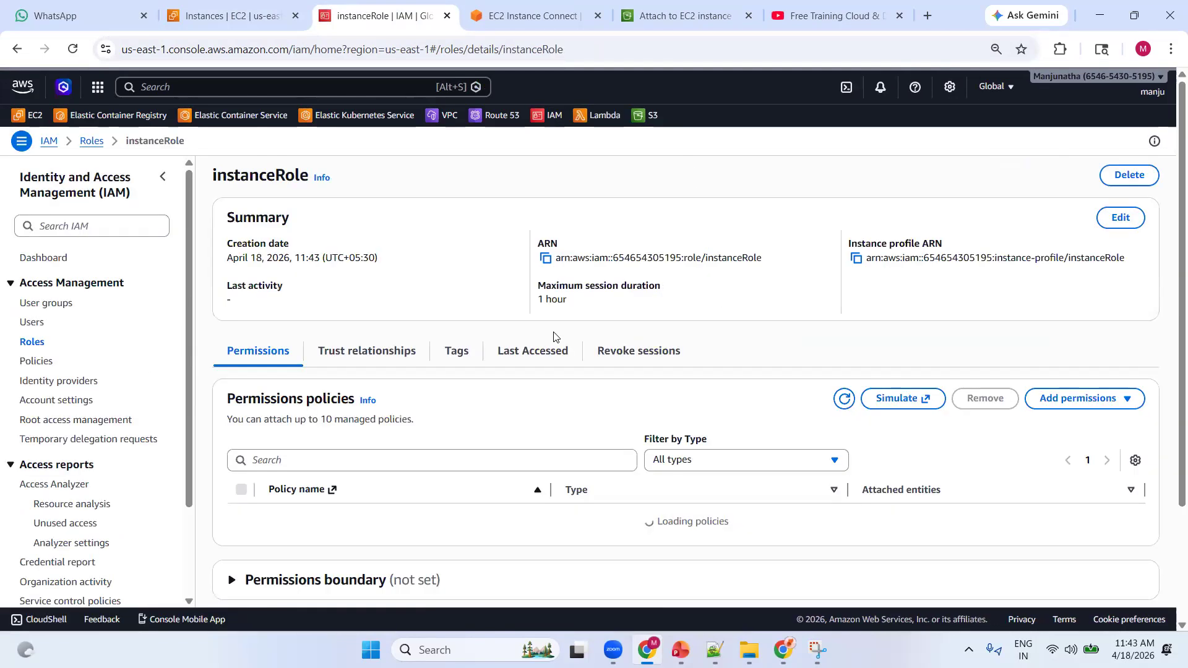
pyautogui.scroll(-3, 484, 294)
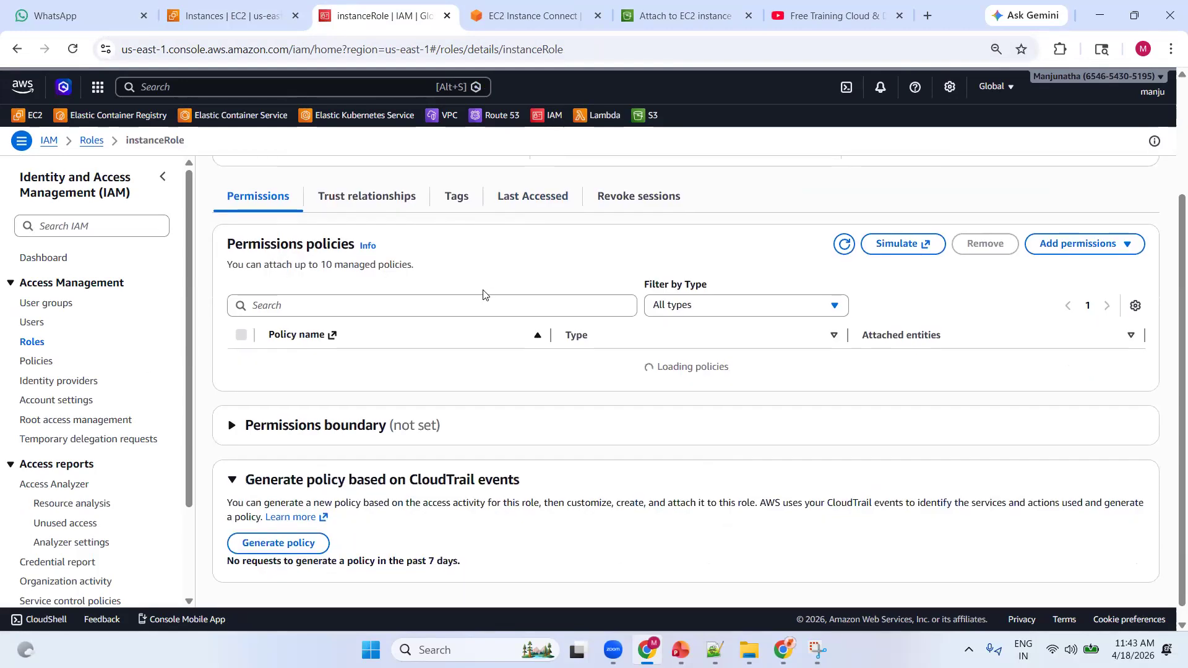
pyautogui.click(1080, 247)
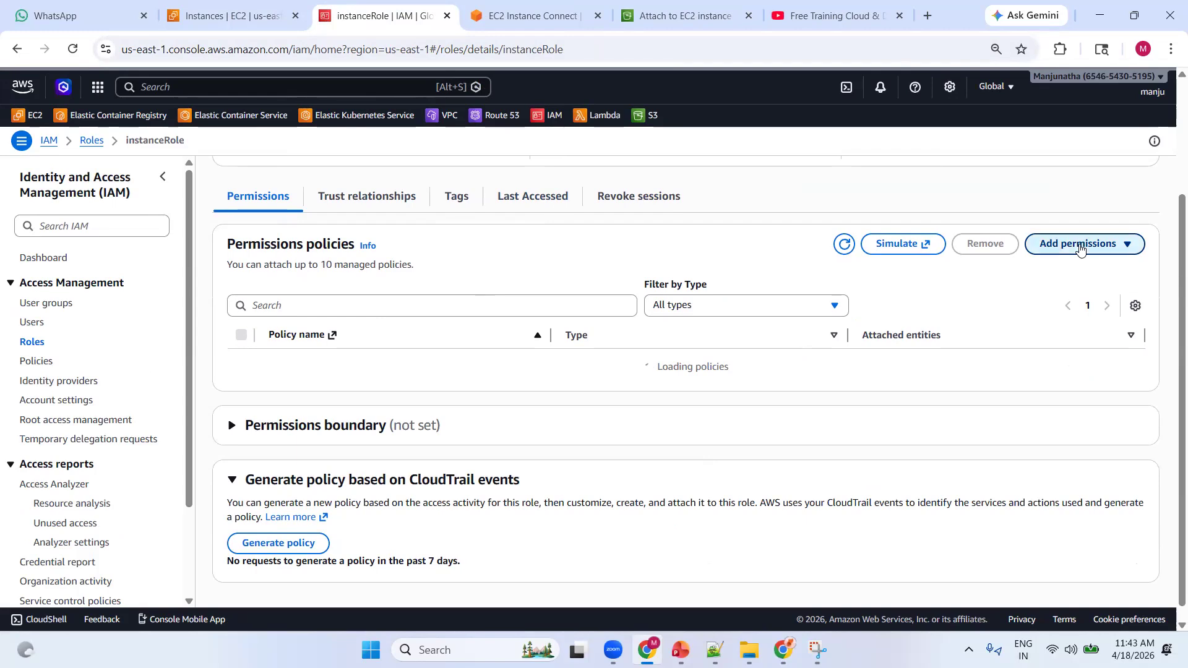
pyautogui.click(1062, 271)
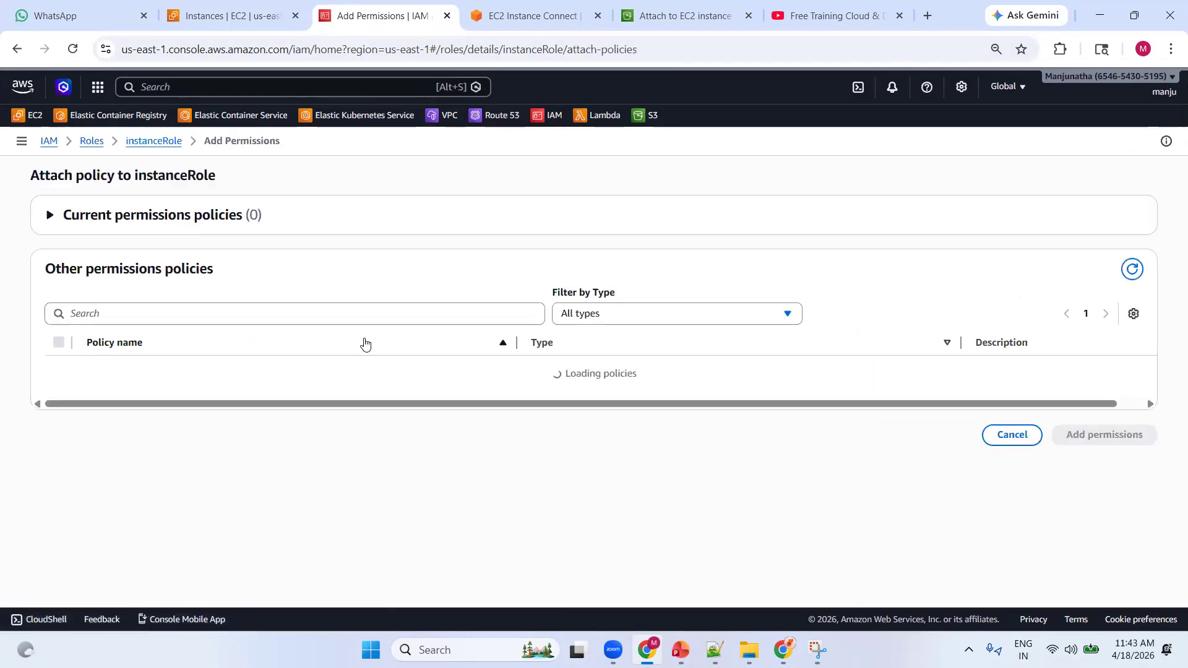
# Filter the policies by s3files, select only AmazonS3FilesFullAccess, and add it to instanceRole
pyautogui.click(248, 315)
pyautogui.write('s3files')
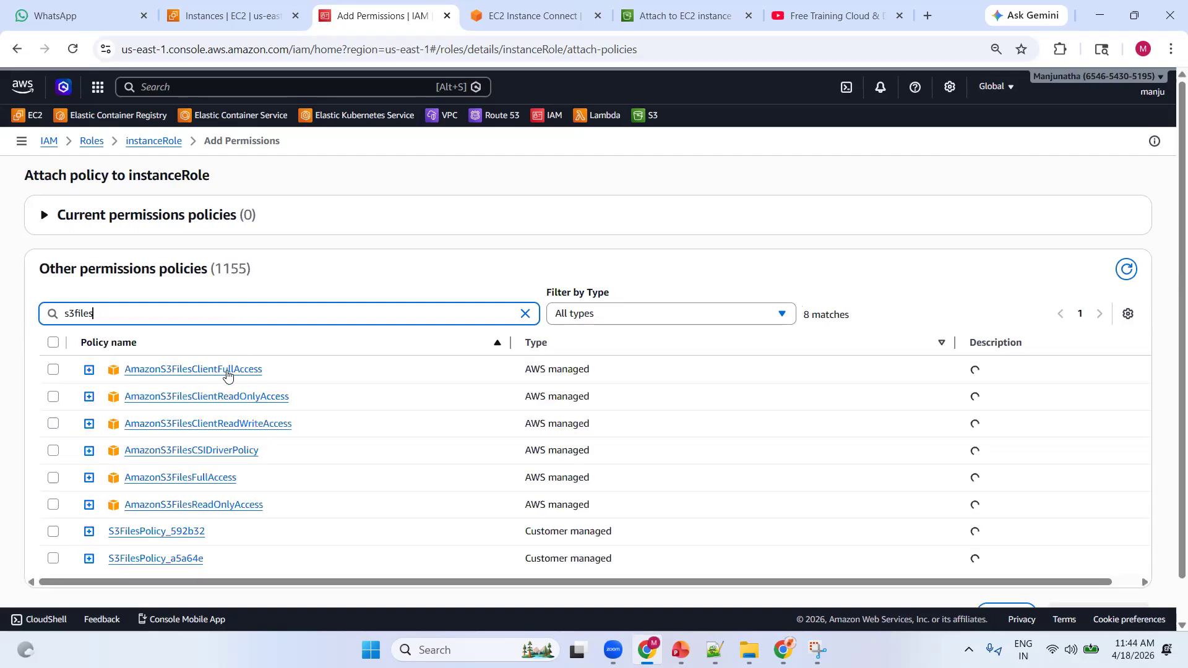
pyautogui.click(53, 370)
pyautogui.click(53, 369)
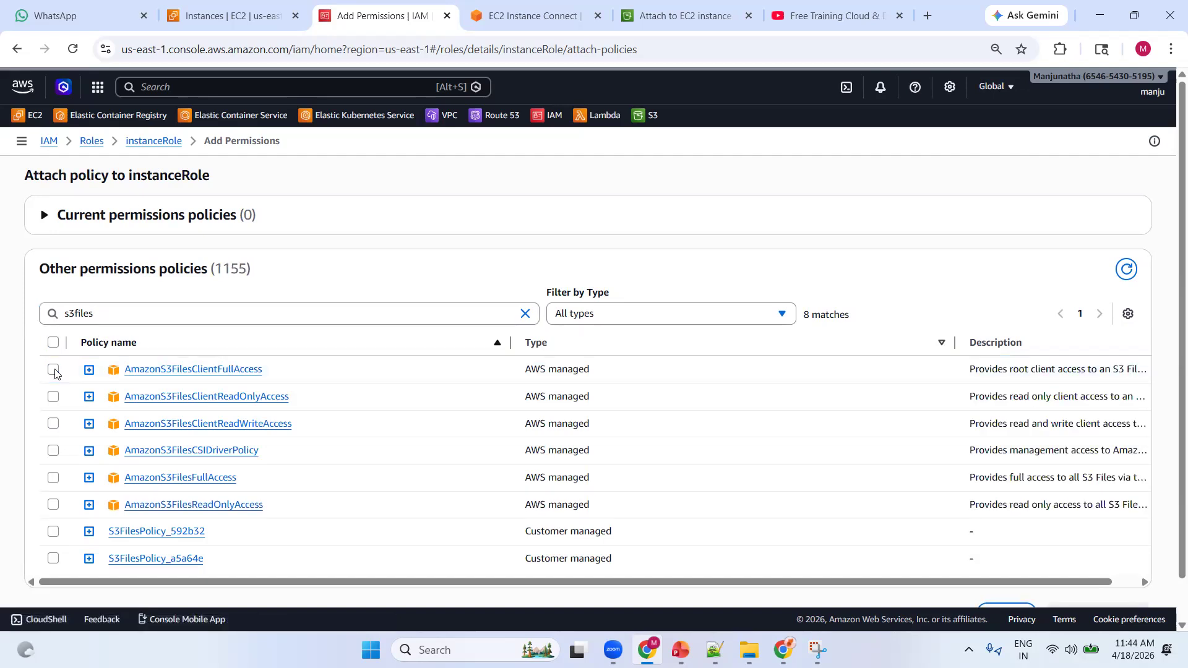
pyautogui.click(53, 370)
pyautogui.click(51, 478)
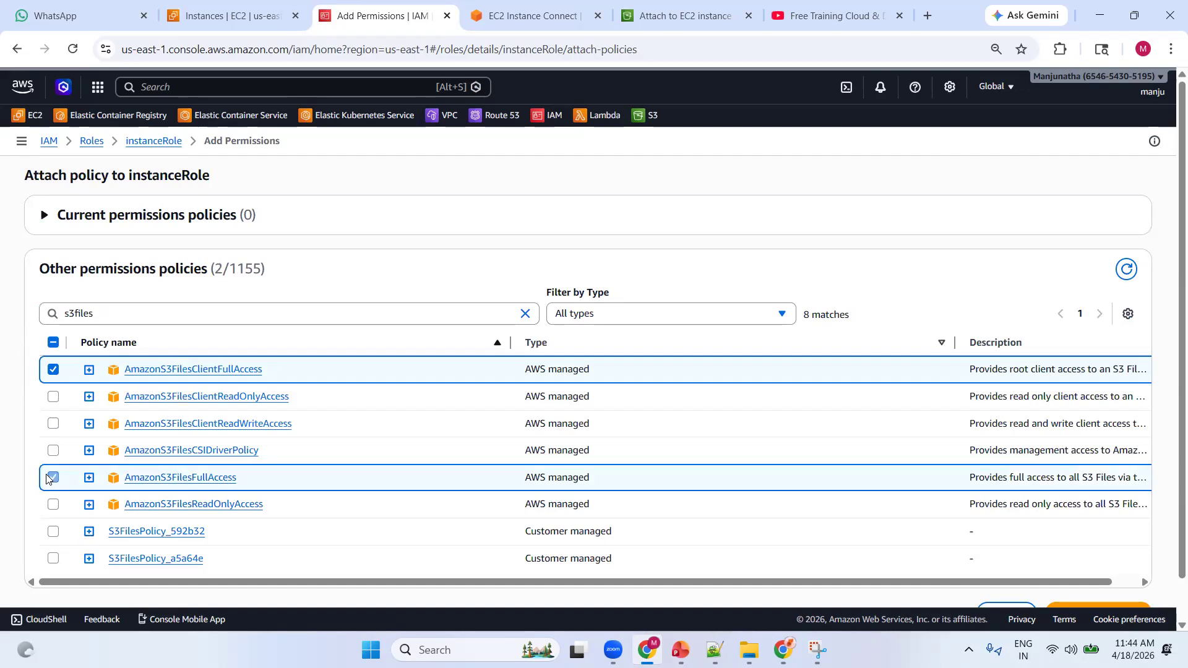
pyautogui.click(52, 371)
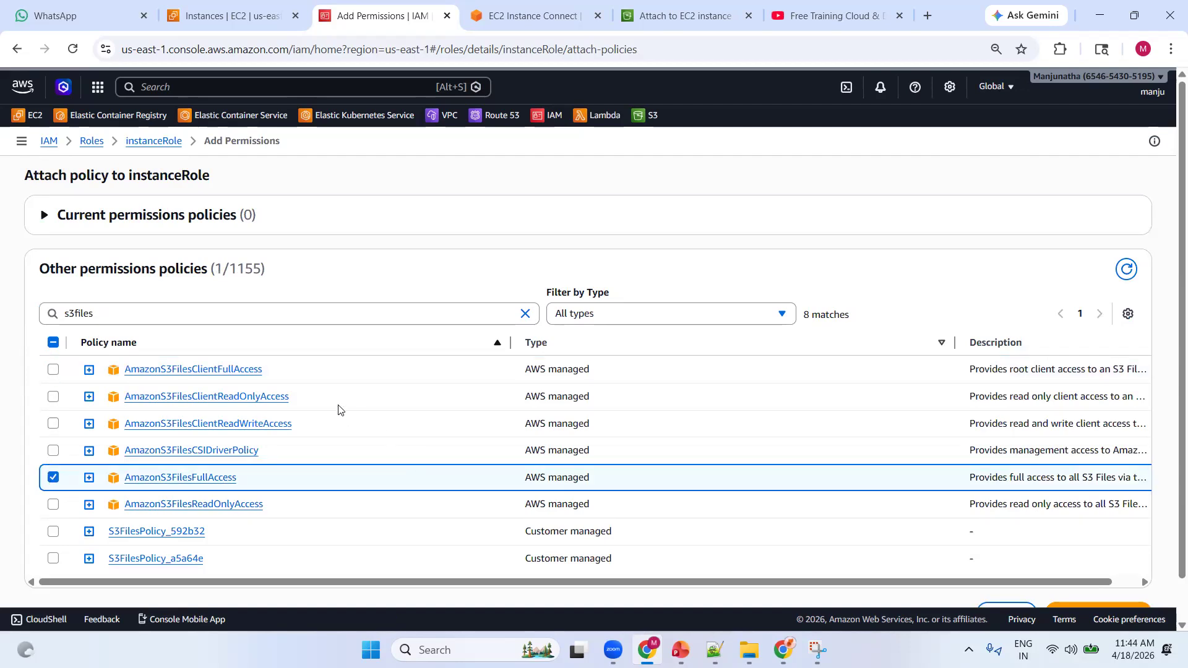
pyautogui.scroll(-1, 1052, 563)
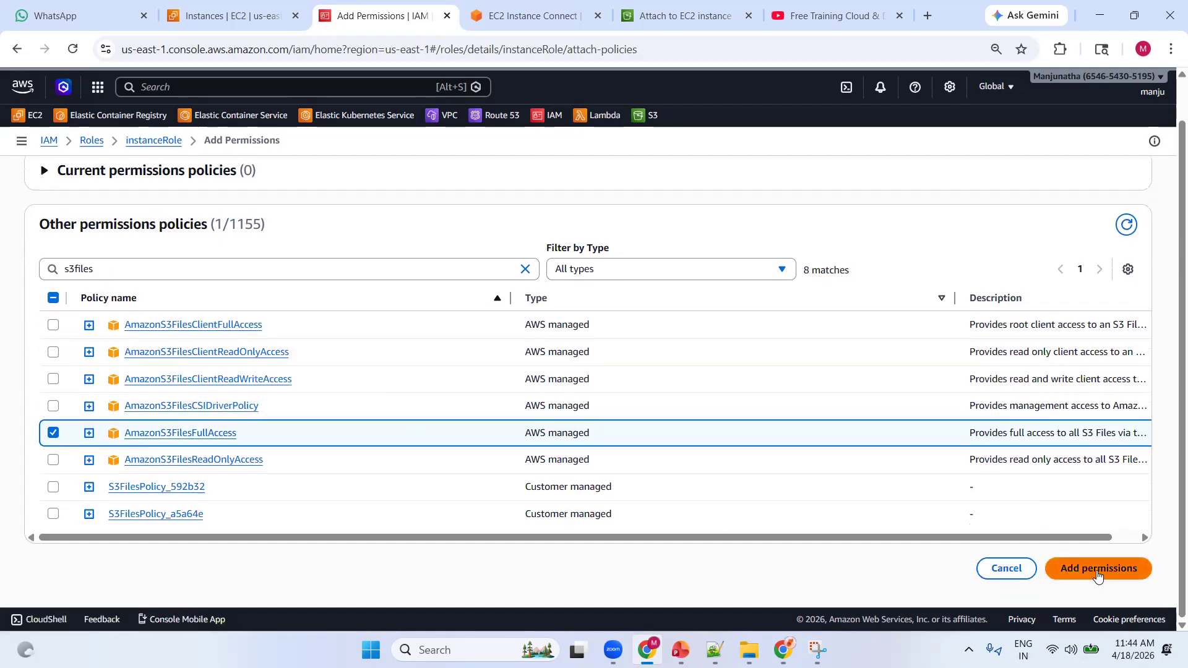
pyautogui.click(1098, 574)
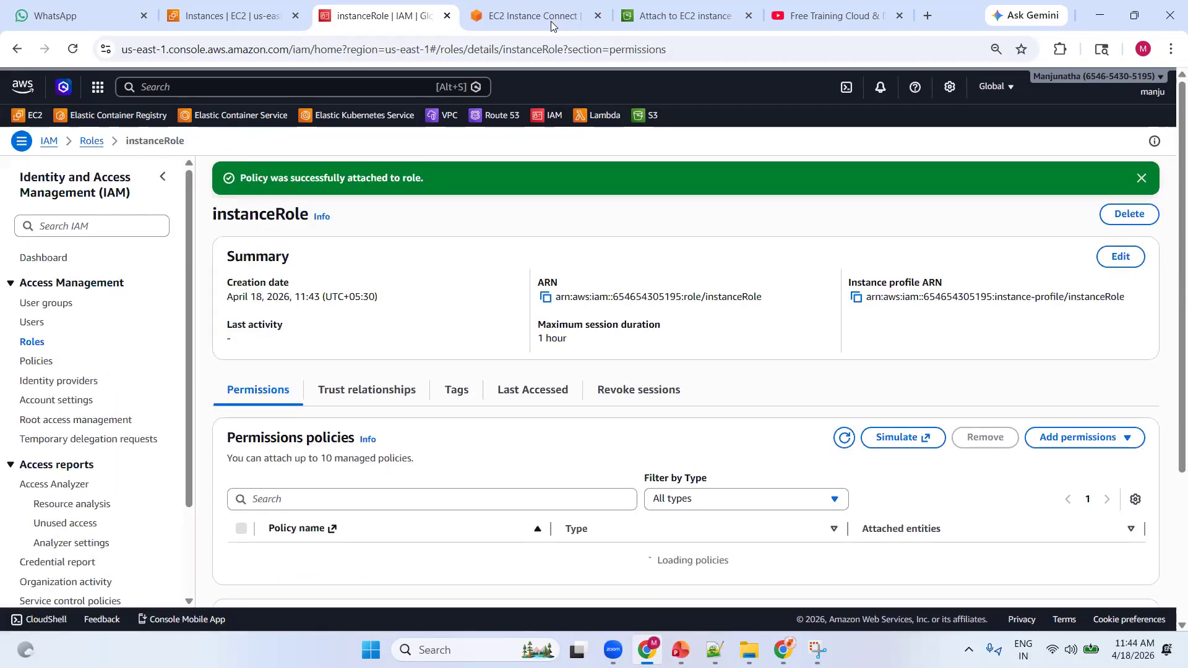
# Rerun the previous s3files mount command for /mnt/s3files in the EC2 instance's terminal session and review its output
pyautogui.click(551, 18)
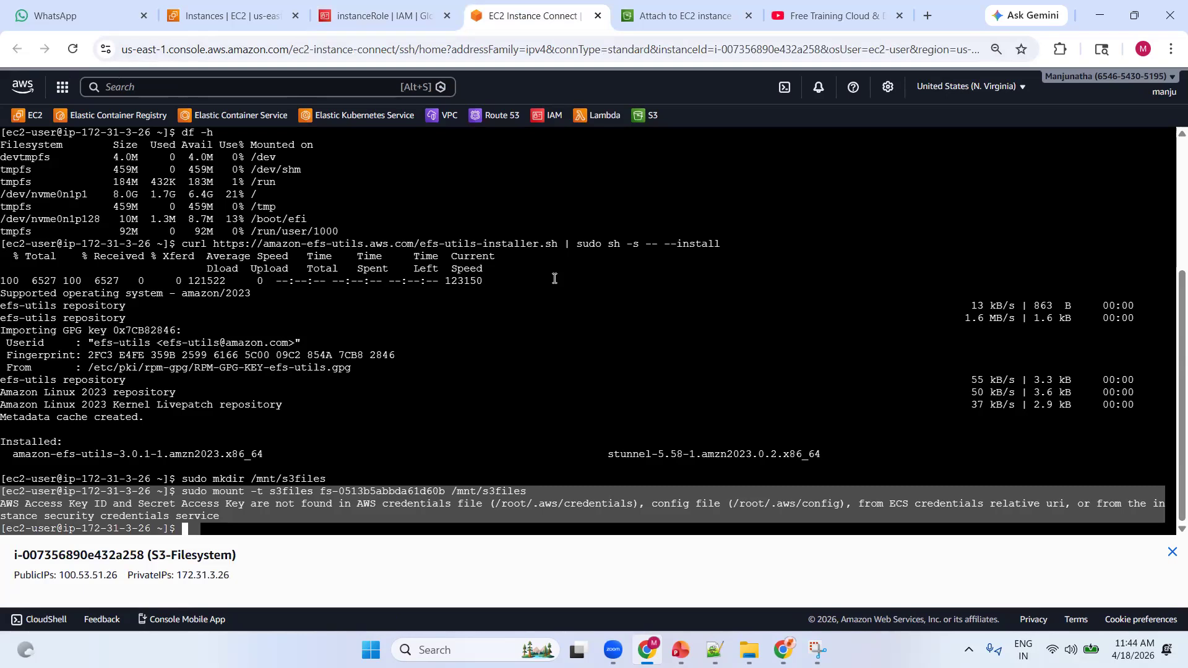
pyautogui.press('Up')
pyautogui.press('Return')
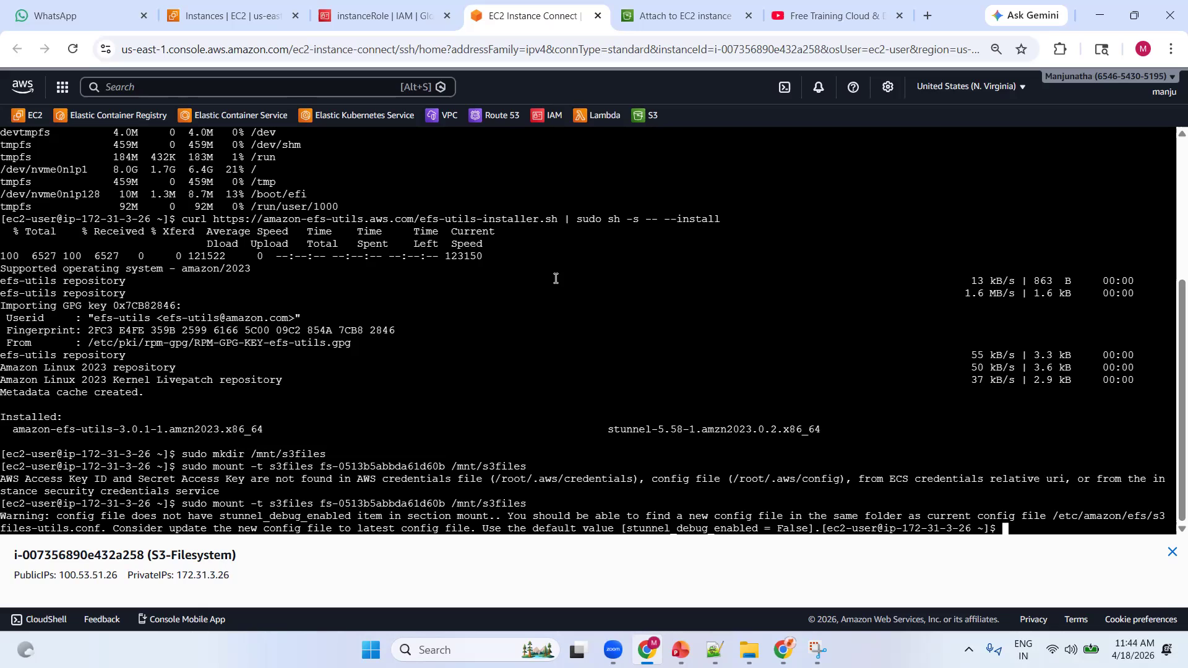
pyautogui.moveTo(26, 516); pyautogui.dragTo(1146, 516)
pyautogui.moveTo(254, 529); pyautogui.dragTo(869, 530)
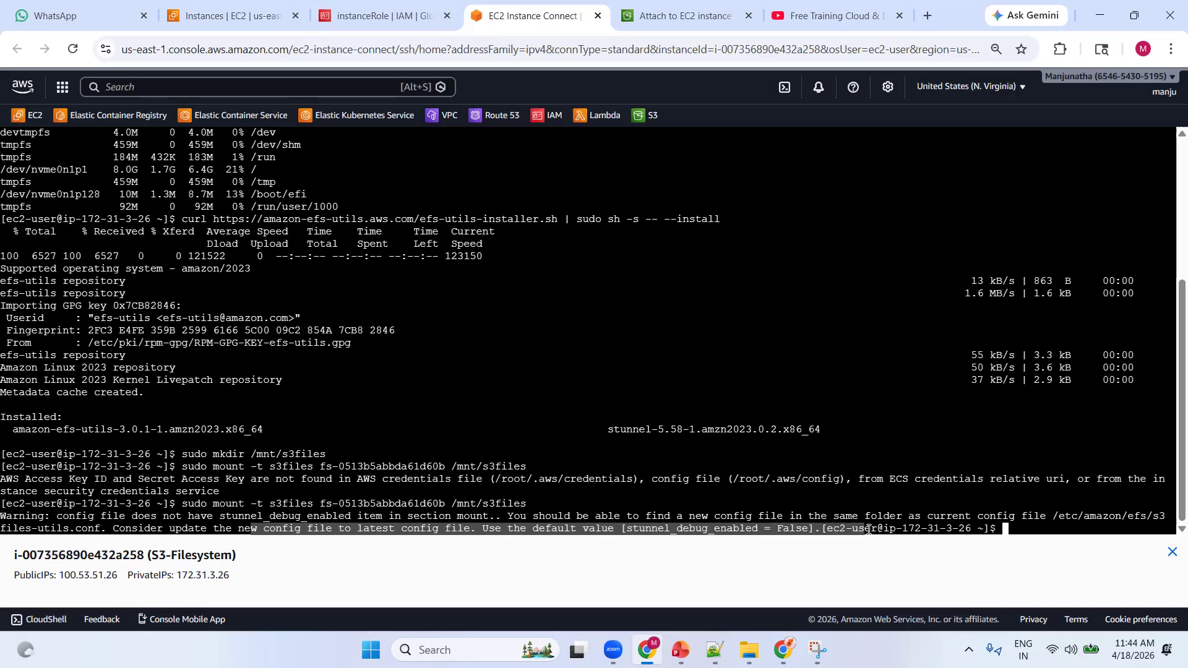
# Run df -h on the instance and check the entry for /mnt/s3files
pyautogui.click(959, 489)
pyautogui.write('df -h')
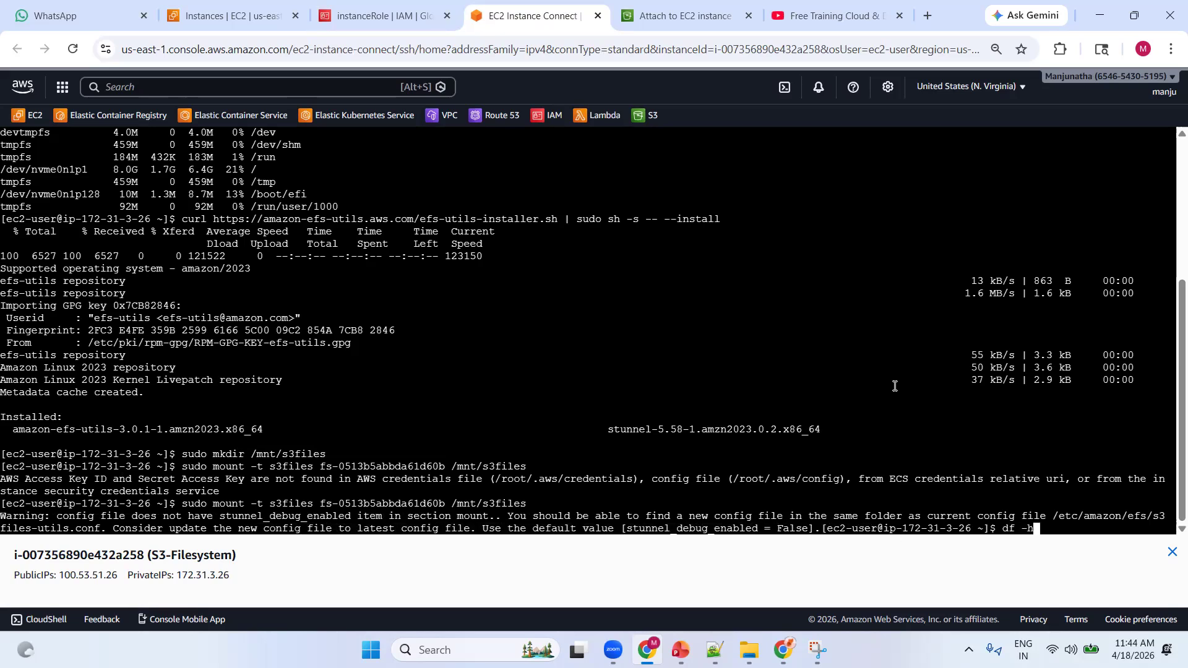
pyautogui.press('Return')
pyautogui.moveTo(339, 519); pyautogui.dragTo(5, 512)
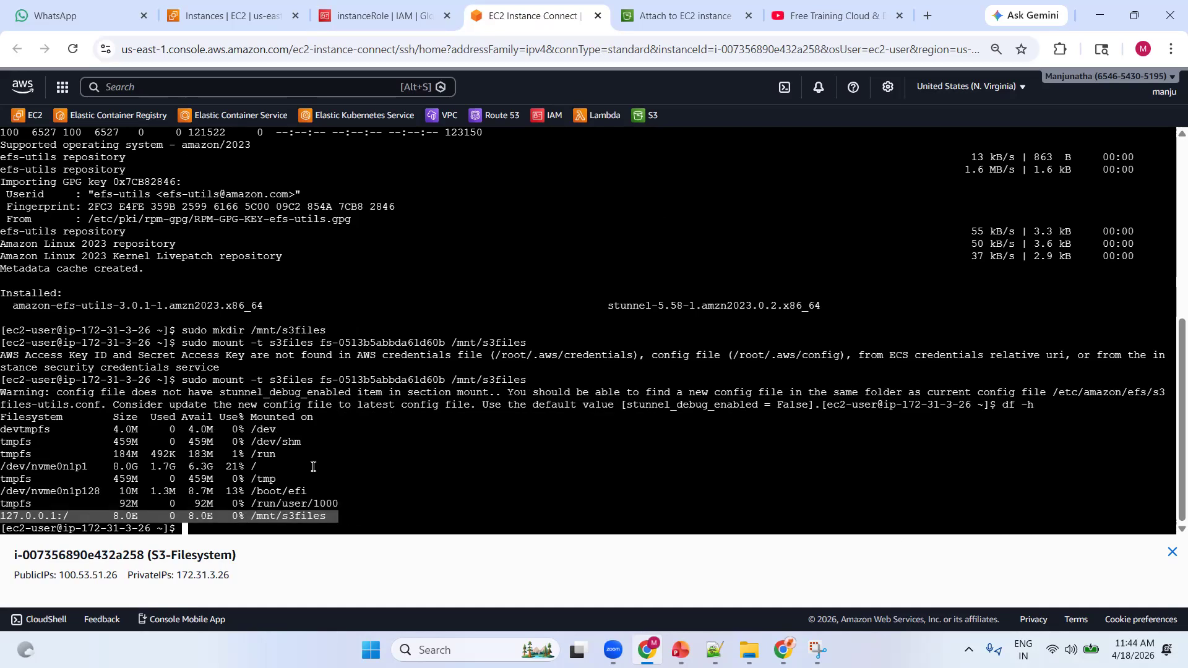
# Copy the Step 9 verification command from the S3 attach instructions and run ls /mnt/s3files in the instance terminal
pyautogui.click(713, 21)
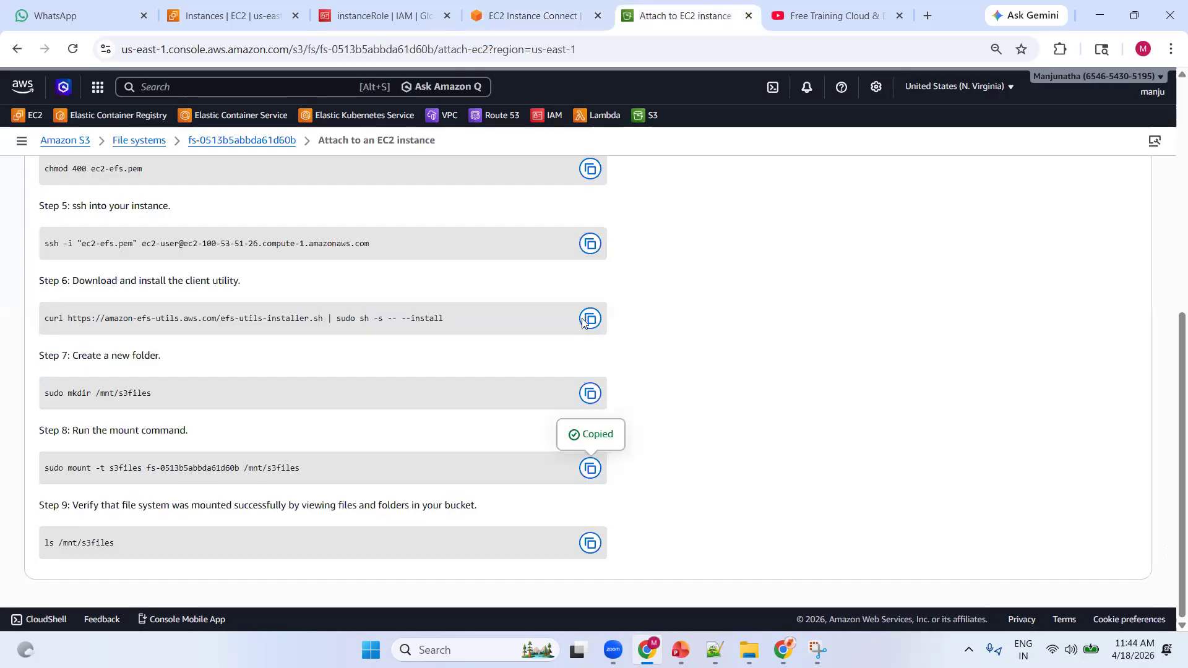
pyautogui.click(588, 545)
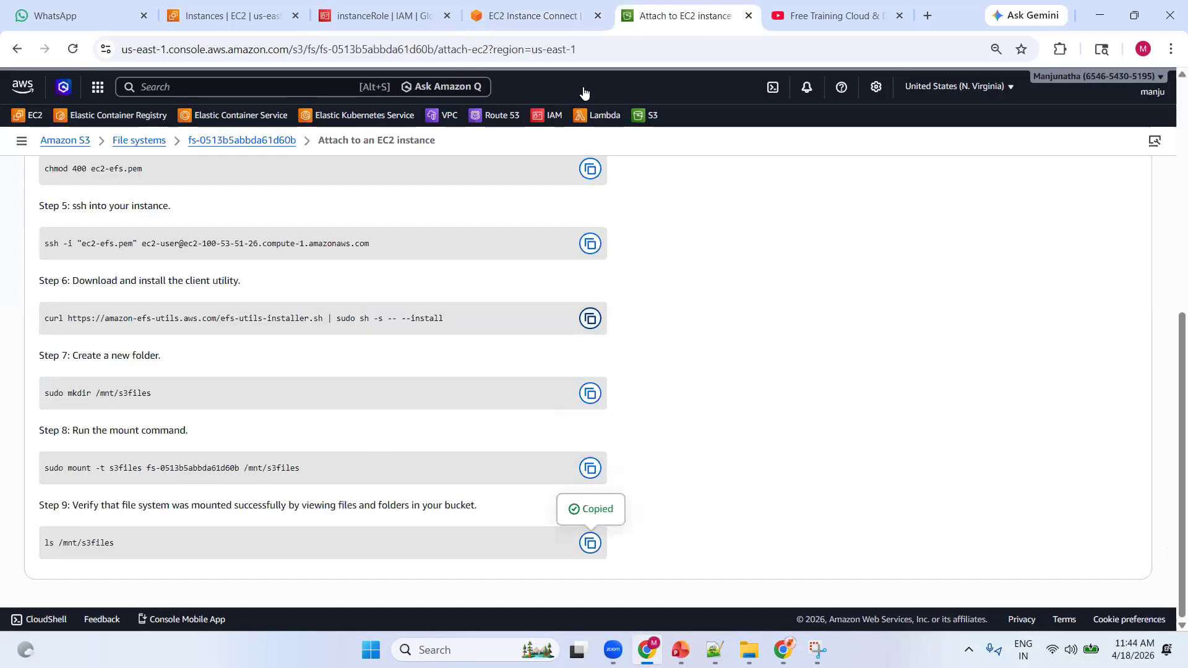
pyautogui.click(529, 16)
pyautogui.rightClick(554, 226)
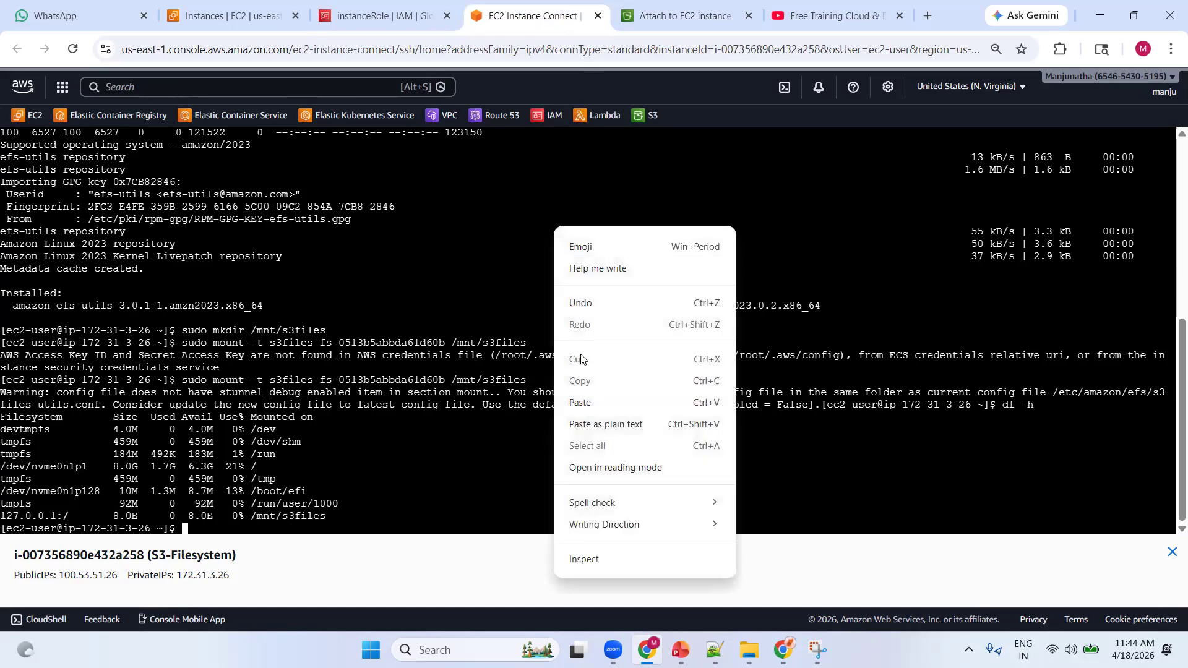
pyautogui.click(584, 403)
pyautogui.press('Return')
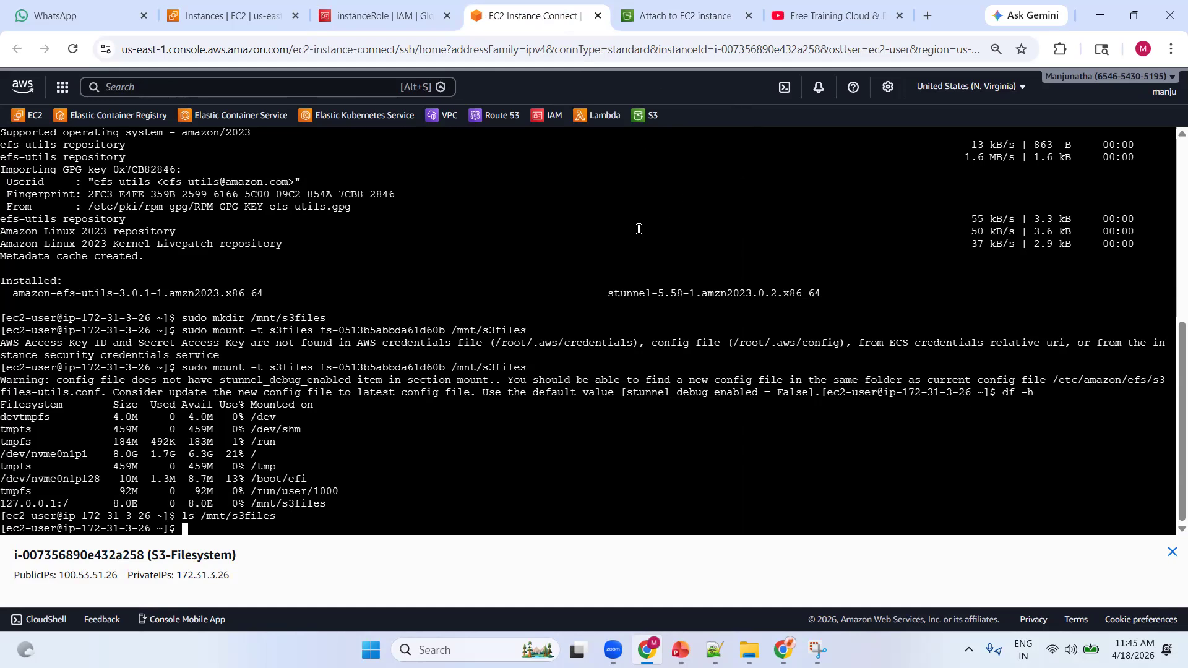
# Return to the S3 attach instructions and open the file system's details page from there
pyautogui.click(672, 18)
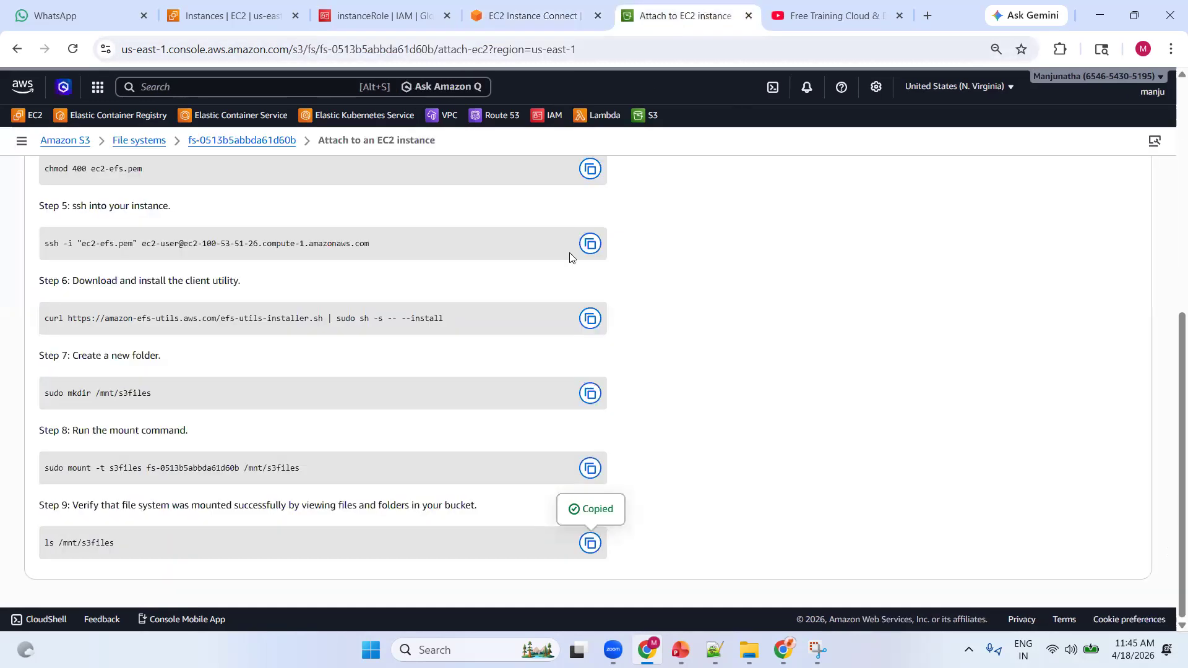
pyautogui.scroll(7, 270, 325)
pyautogui.click(196, 143)
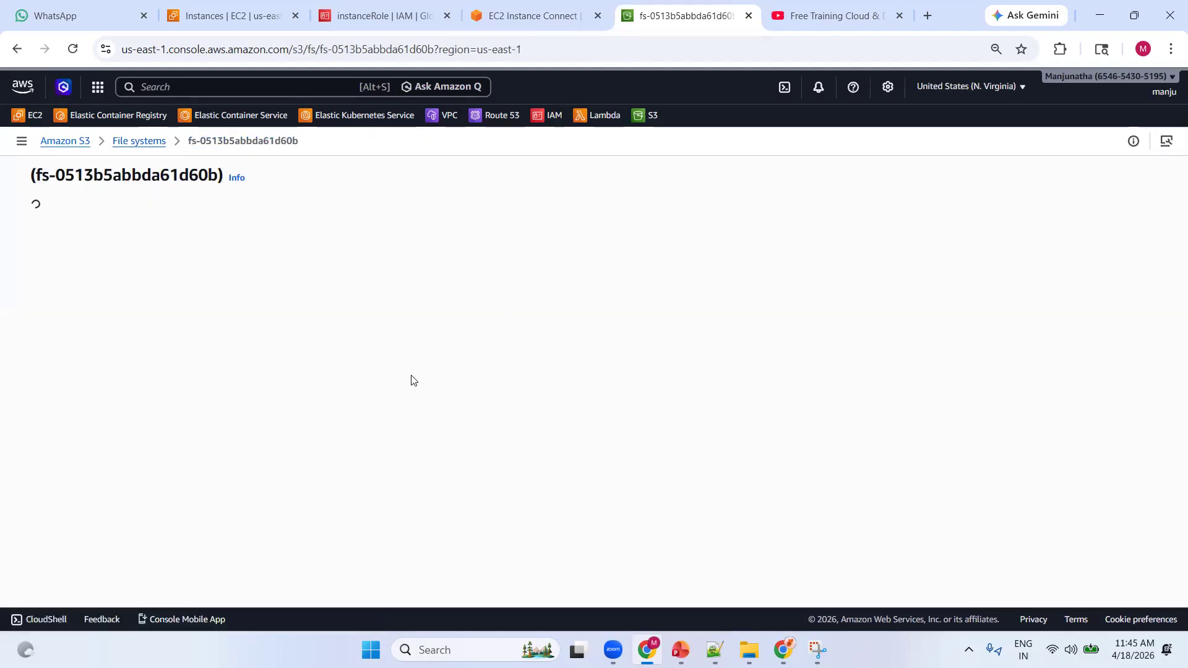